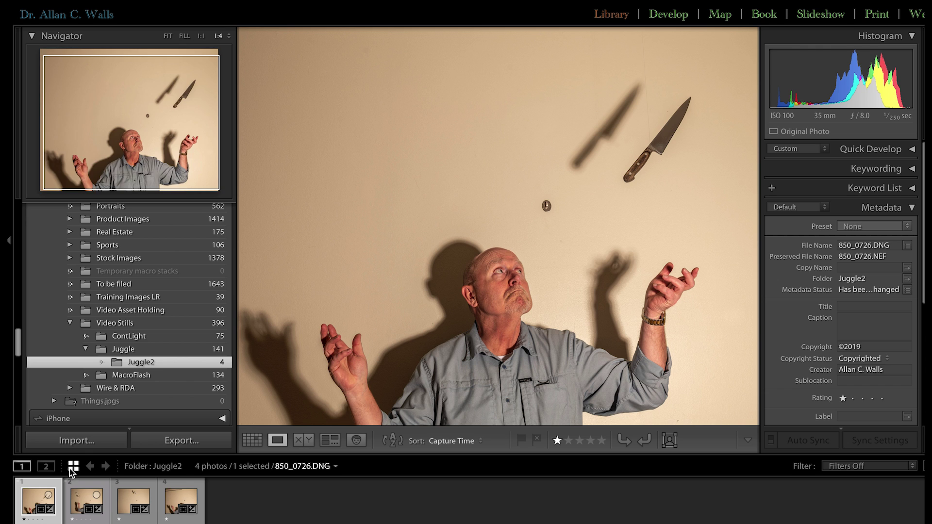
Open photo 850_0730.DNG and examine the wine glass and the wall above it at close magnification for the suspension thread.
{"action": "left_click", "coordinate": [80, 500]}
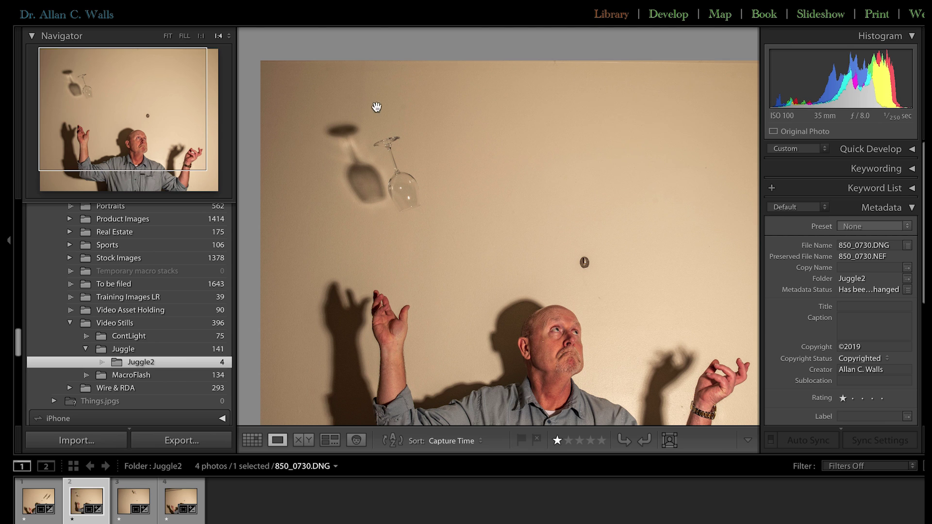
{"action": "left_click", "coordinate": [334, 111]}
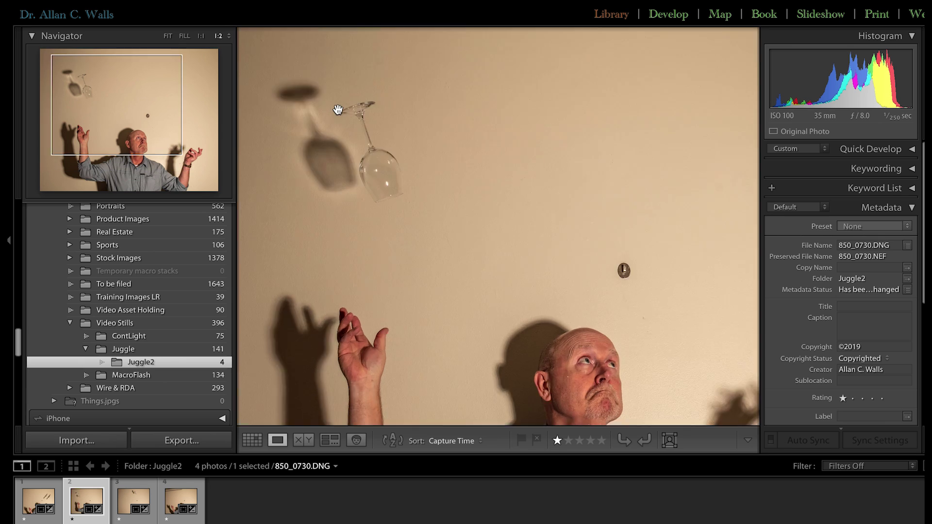
{"action": "key", "text": "ctrl+equal"}
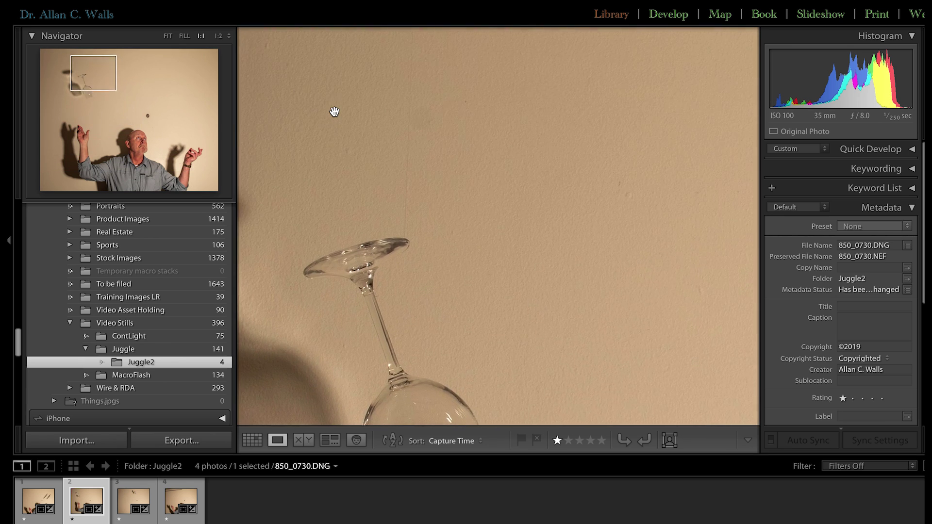
{"action": "scroll", "coordinate": [337, 106], "scroll_direction": "left", "scroll_amount": 5}
{"action": "scroll", "coordinate": [337, 107], "scroll_direction": "up", "scroll_amount": 2}
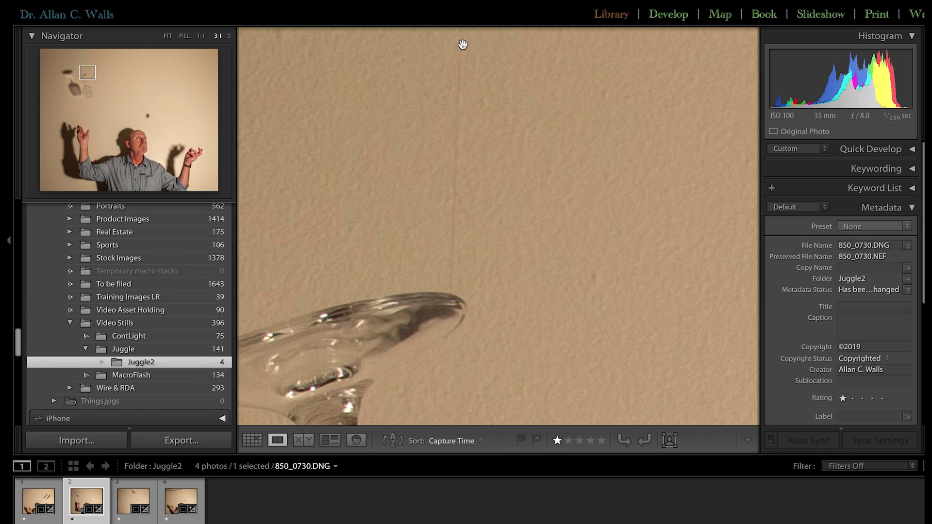
{"action": "key", "text": "ctrl+minus"}
{"action": "key", "text": "ctrl+minus"}
{"action": "key", "text": "ctrl+minus"}
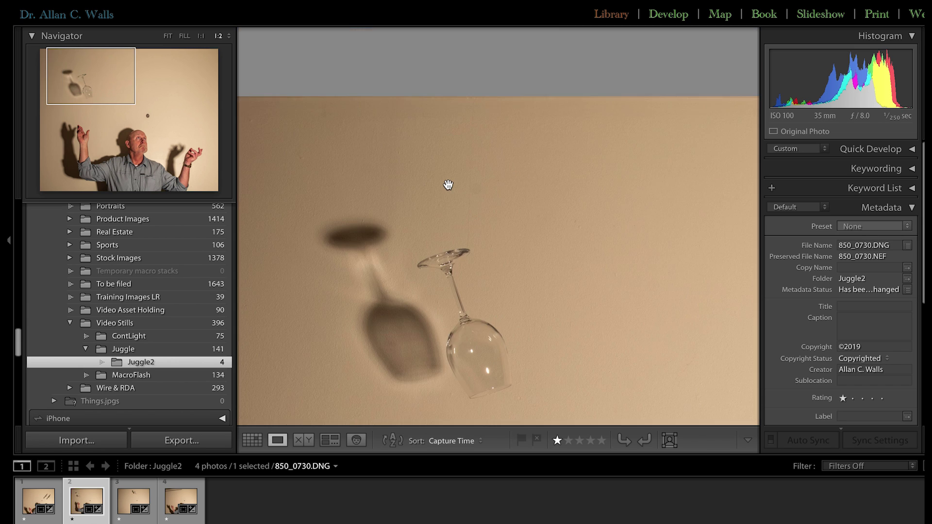
{"action": "scroll", "coordinate": [448, 185], "scroll_direction": "up", "scroll_amount": 3}
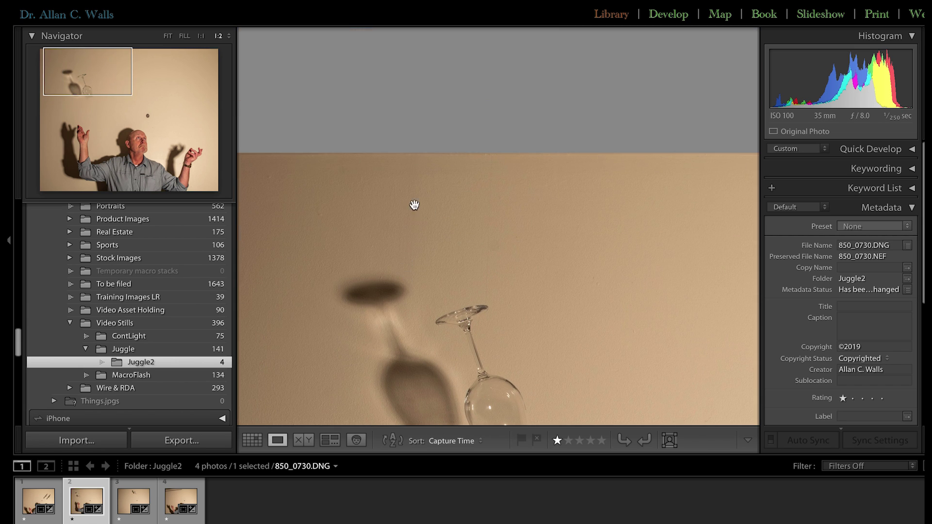
{"action": "scroll", "coordinate": [557, 312], "scroll_direction": "down", "scroll_amount": 3}
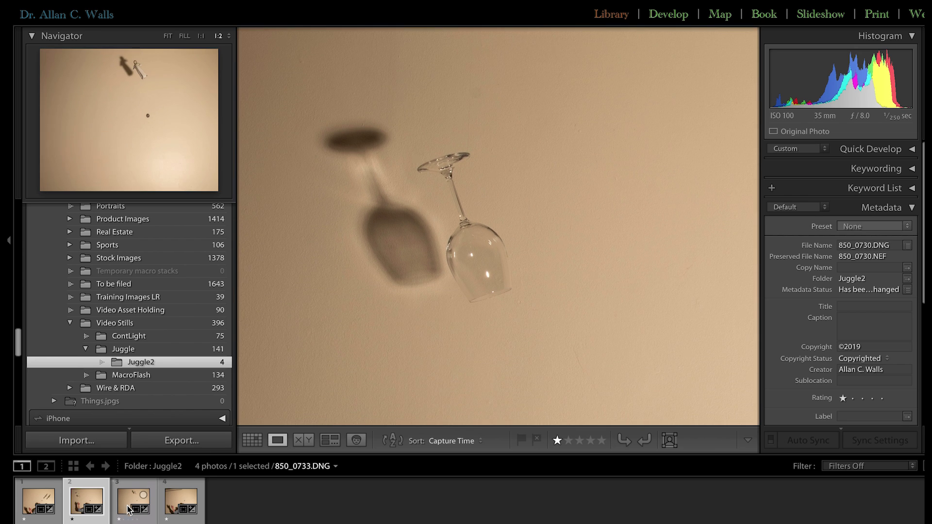
Open photo 850_0733.DNG and examine the figurine and its suspension thread at up to 3:1 magnification.
{"action": "key", "text": "Right"}
{"action": "key", "text": "ctrl+minus"}
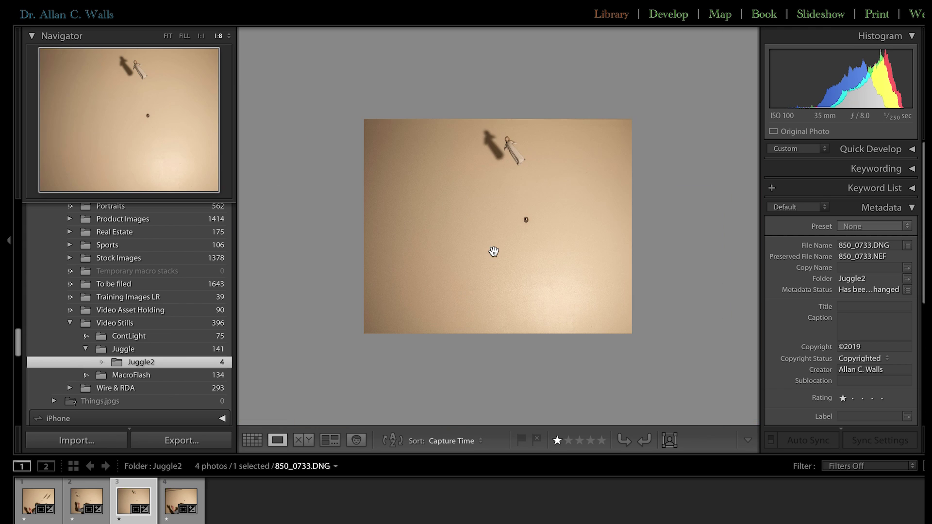
{"action": "left_click", "coordinate": [494, 251]}
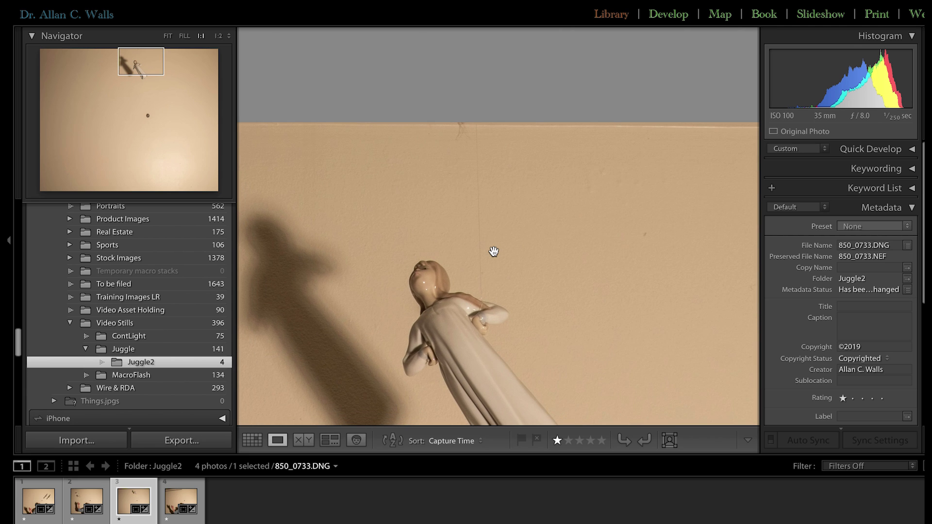
{"action": "key", "text": "ctrl+equal"}
{"action": "key", "text": "ctrl+equal"}
{"action": "key", "text": "ctrl+equal"}
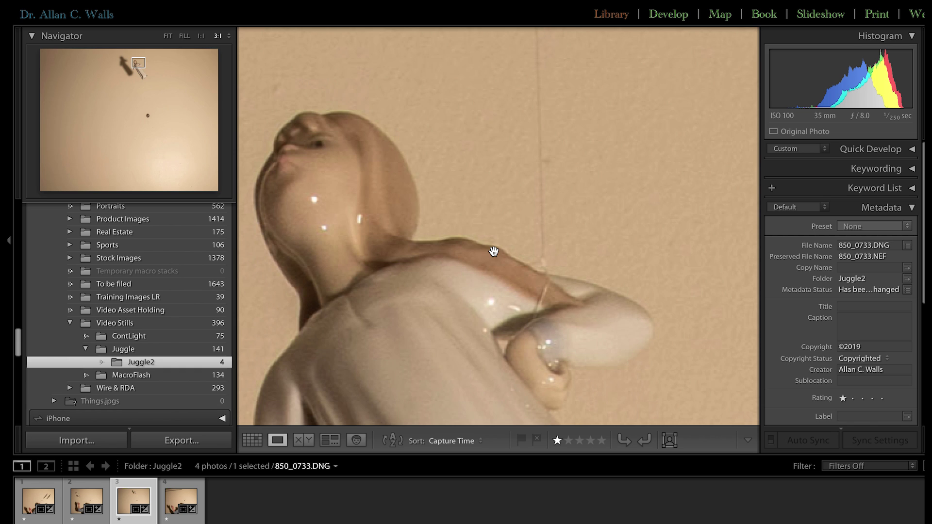
{"action": "key", "text": "ctrl+minus"}
{"action": "key", "text": "ctrl+minus"}
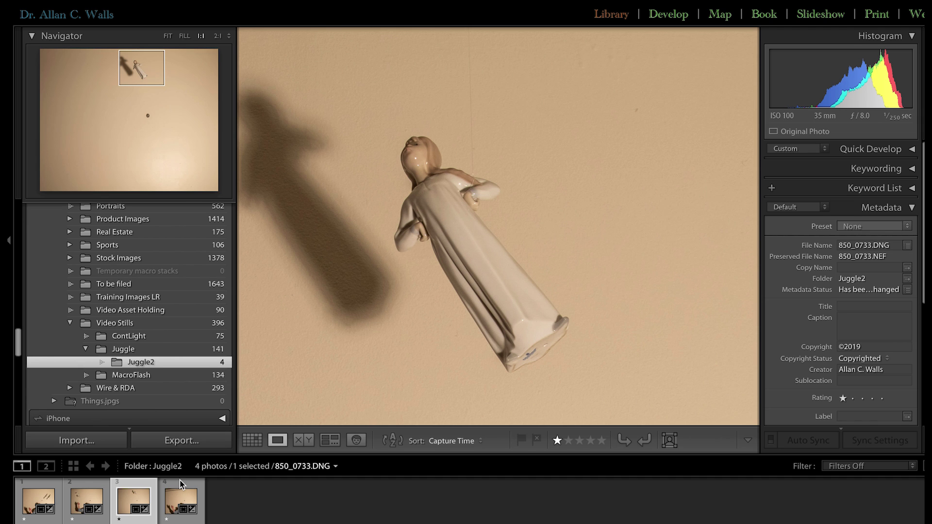
Open photo 850_0741.DNG and examine the hanging camera and the man, ending with the whole frame in view.
{"action": "left_click", "coordinate": [176, 500]}
{"action": "key", "text": "ctrl+minus"}
{"action": "key", "text": "ctrl+minus"}
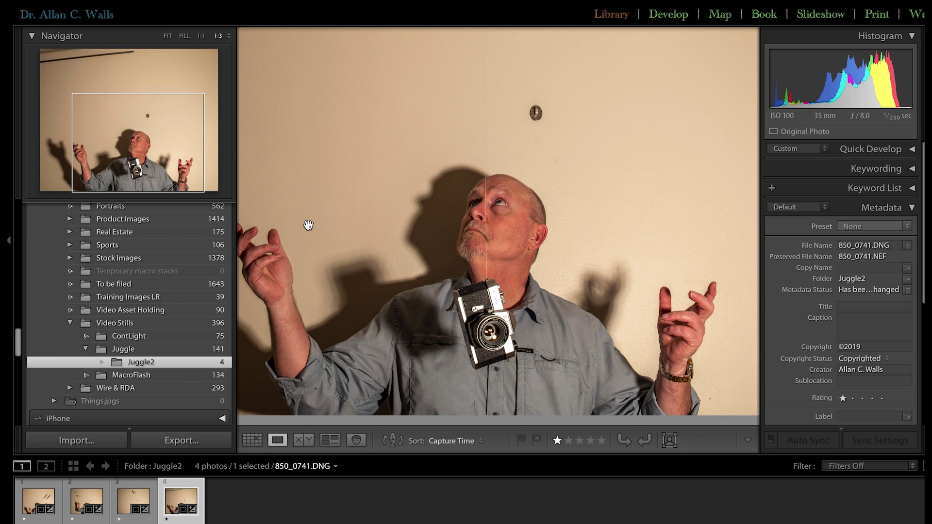
{"action": "scroll", "coordinate": [580, 320], "scroll_direction": "down", "scroll_amount": 2}
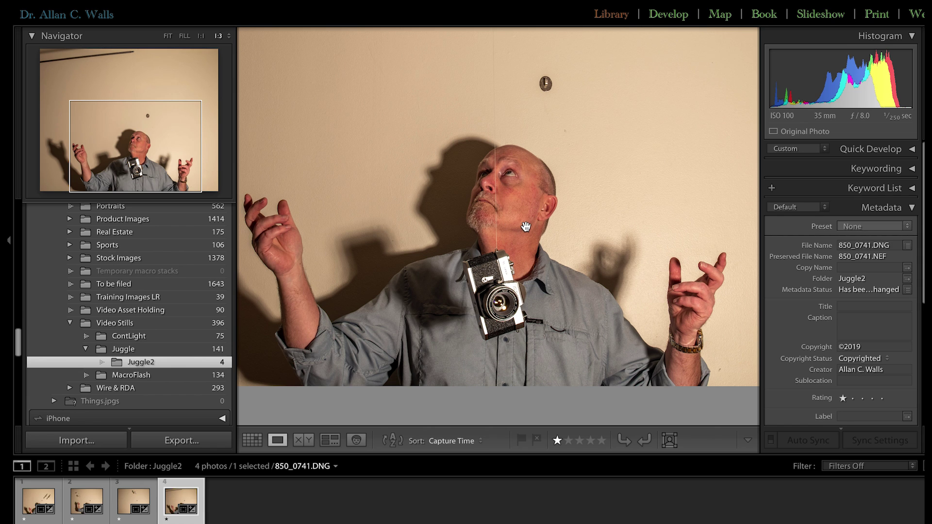
{"action": "key", "text": "ctrl+minus"}
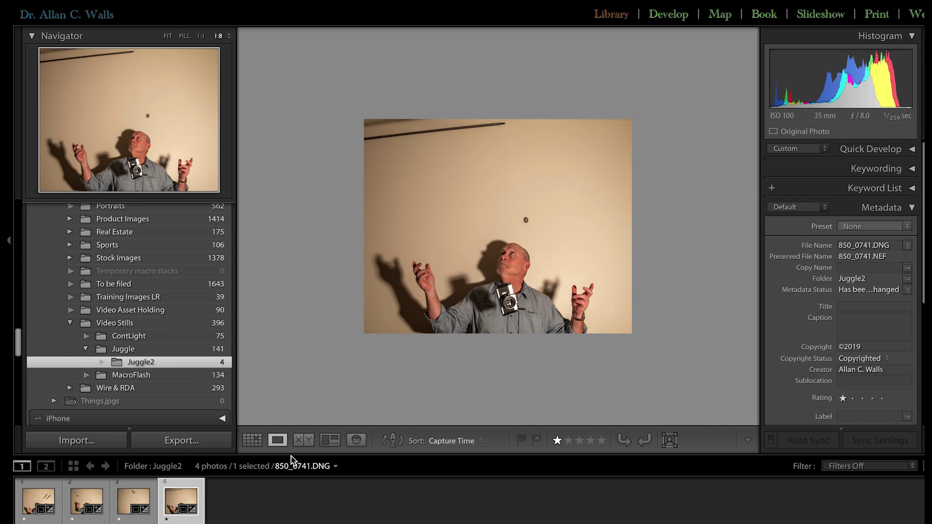
Select all four photos in the Juggle2 folder and open them together as layers in Photoshop.
{"action": "left_click", "coordinate": [32, 500]}
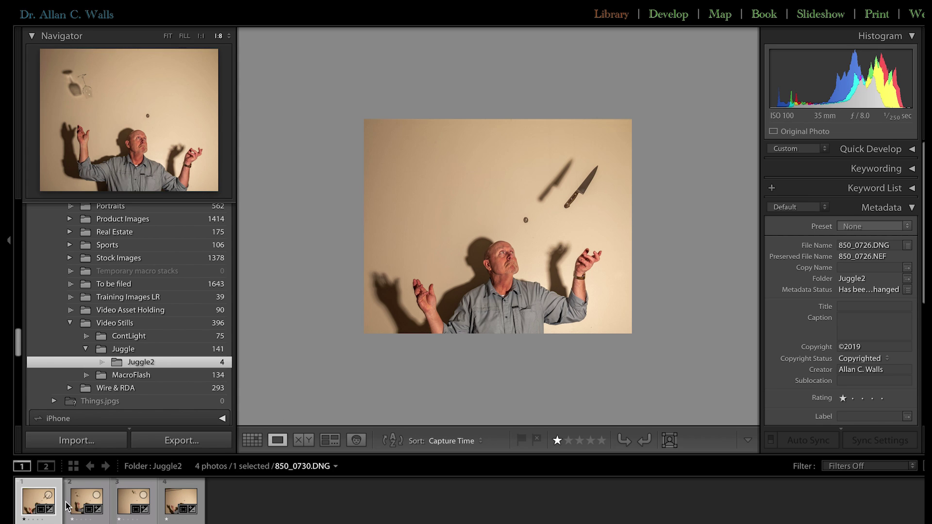
{"action": "left_click", "coordinate": [82, 502], "text": "ctrl"}
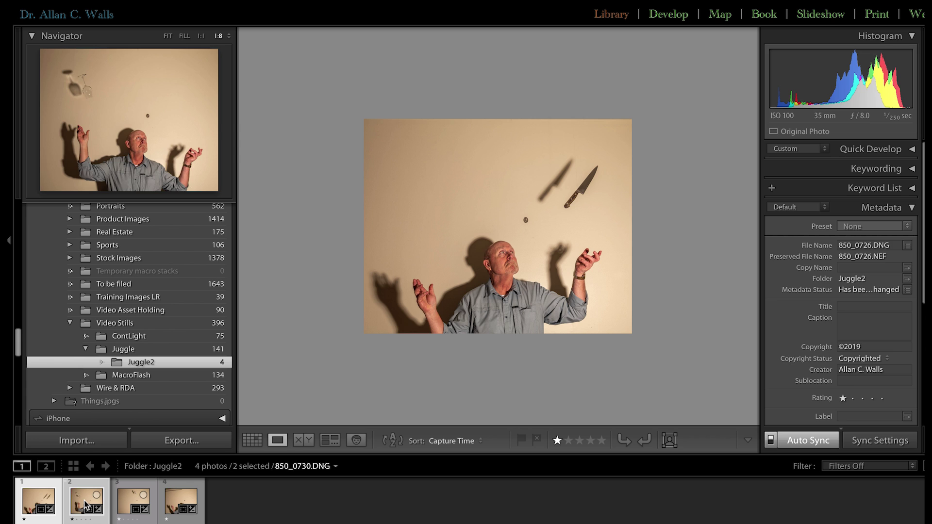
{"action": "left_click", "coordinate": [125, 503], "text": "ctrl"}
{"action": "left_click", "coordinate": [178, 502], "text": "ctrl"}
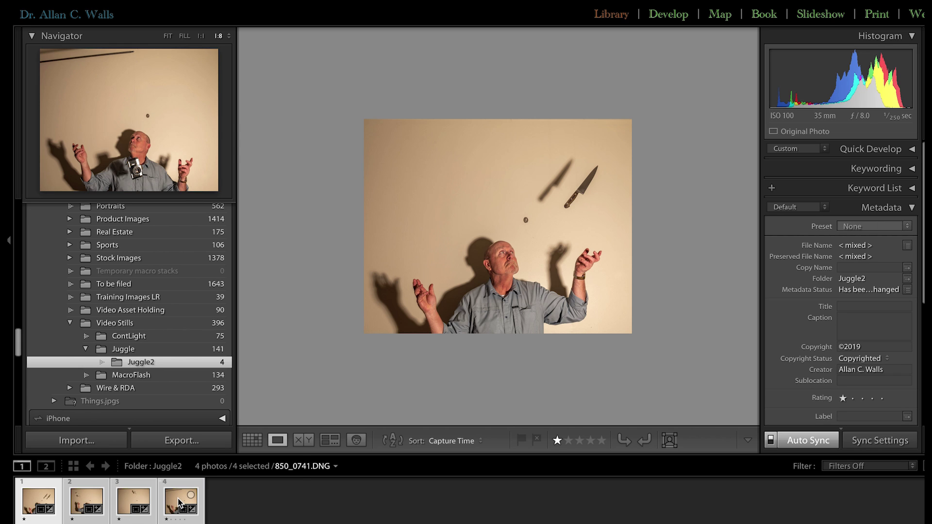
{"action": "right_click", "coordinate": [179, 503]}
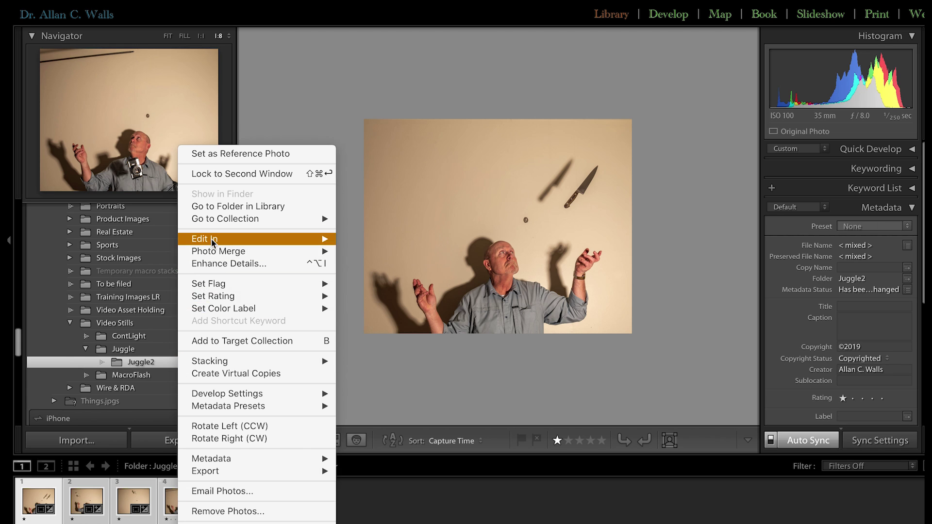
{"action": "mouse_move", "coordinate": [211, 239]}
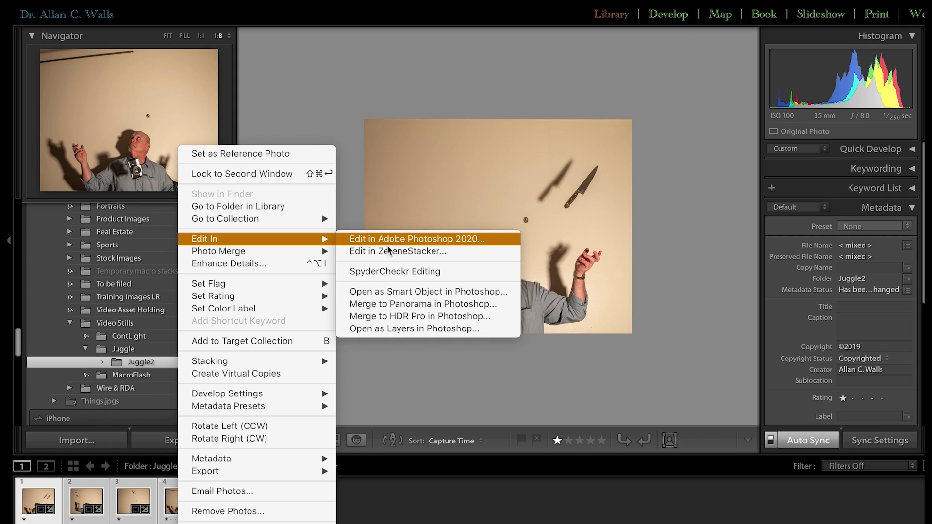
{"action": "left_click", "coordinate": [395, 329]}
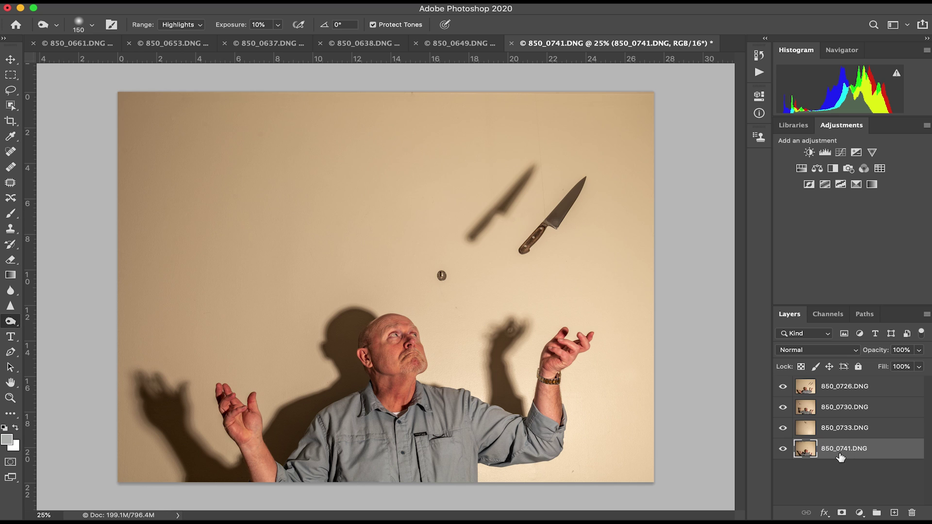
Hide the 850_0726.DNG and 850_0730.DNG layers, leaving 850_0733.DNG shown above 850_0741.DNG.
{"action": "left_click", "coordinate": [783, 428]}
{"action": "left_click", "coordinate": [783, 408]}
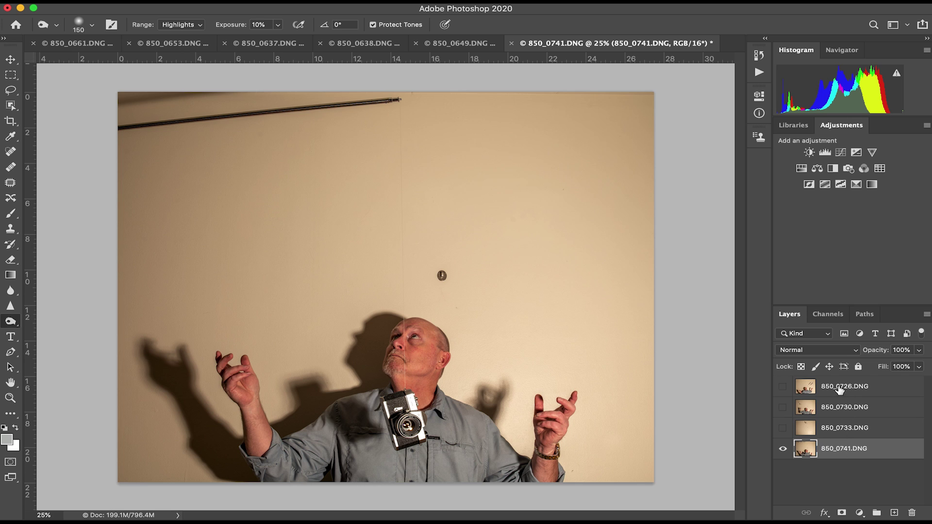
{"action": "left_click", "coordinate": [783, 428]}
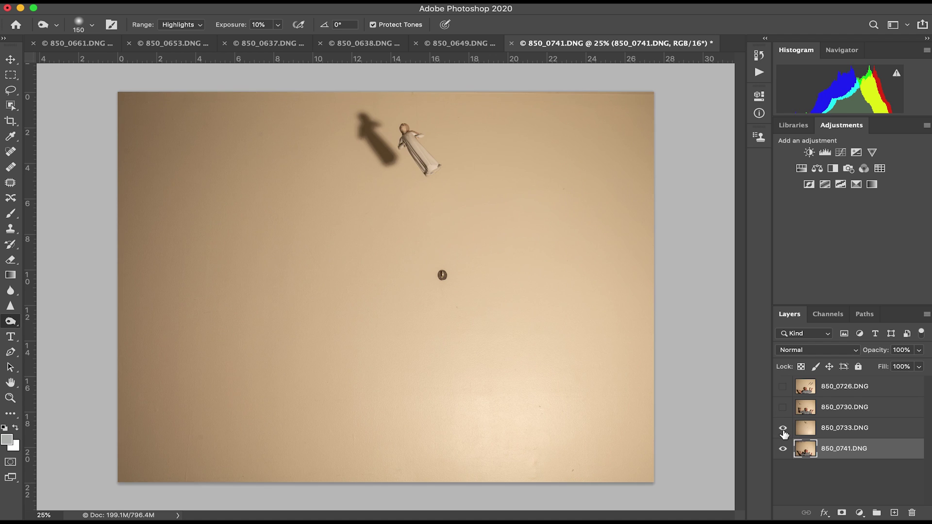
Lower the 850_0733.DNG layer's opacity to 58% and add a black layer mask that hides all of it.
{"action": "left_click", "coordinate": [844, 427]}
{"action": "left_click_drag", "start_coordinate": [873, 350], "coordinate": [849, 354]}
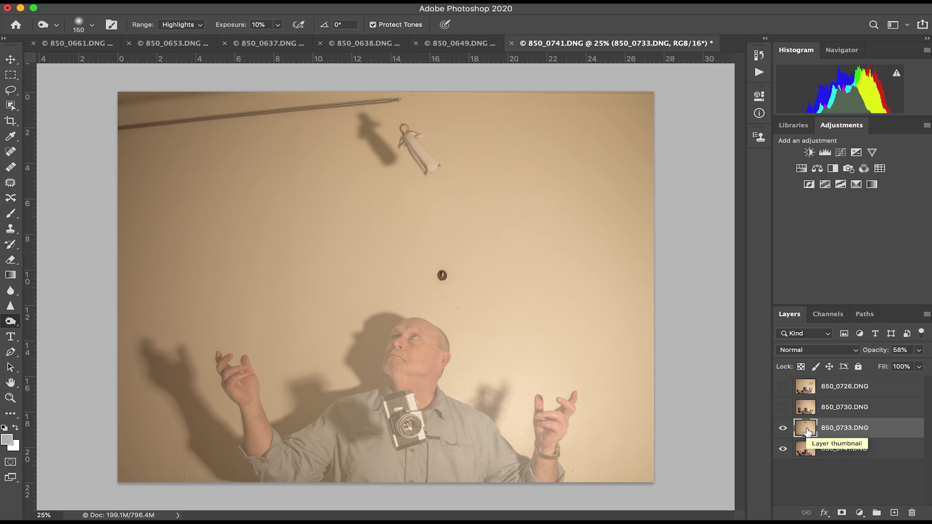
{"action": "left_click", "coordinate": [842, 517], "text": "alt"}
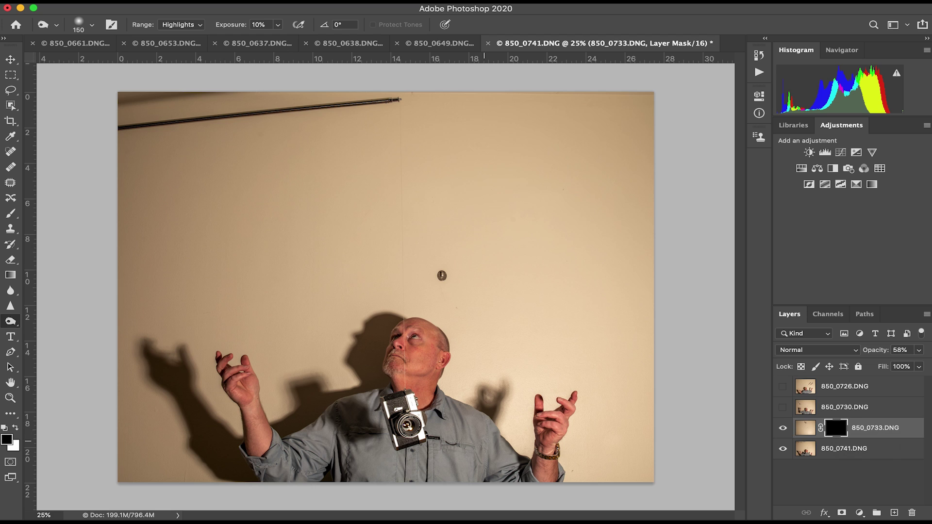
Paint with a white Brush on the 850_0733.DNG layer mask to reveal the figurine beneath the pole.
{"action": "key", "text": "b"}
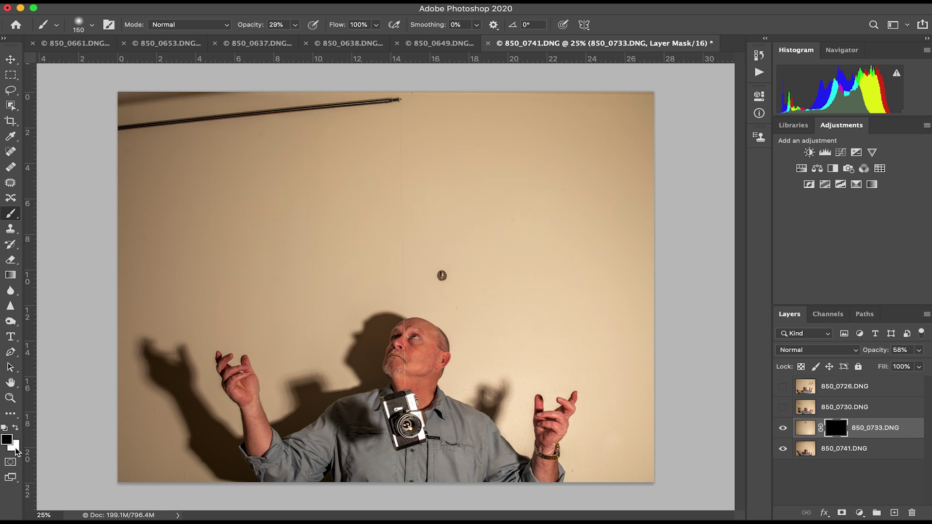
{"action": "key", "text": "x"}
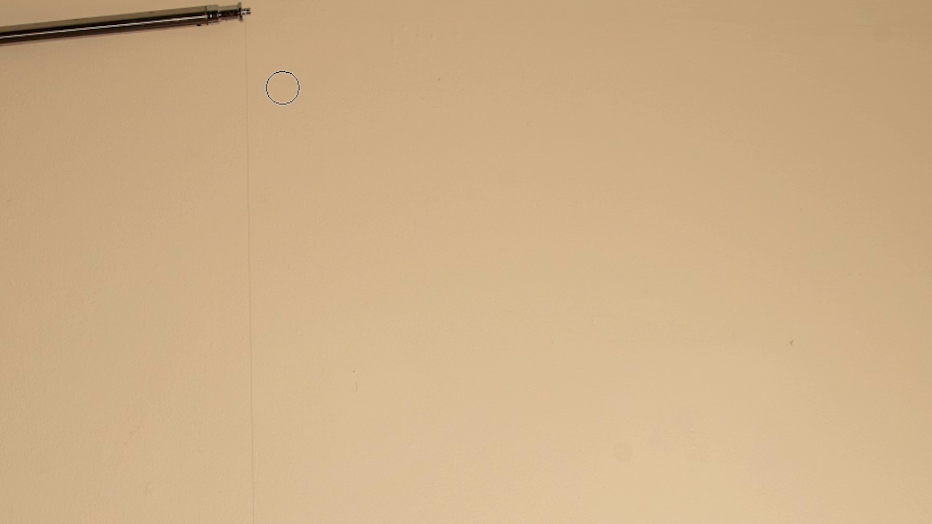
{"action": "left_click", "coordinate": [265, 94]}
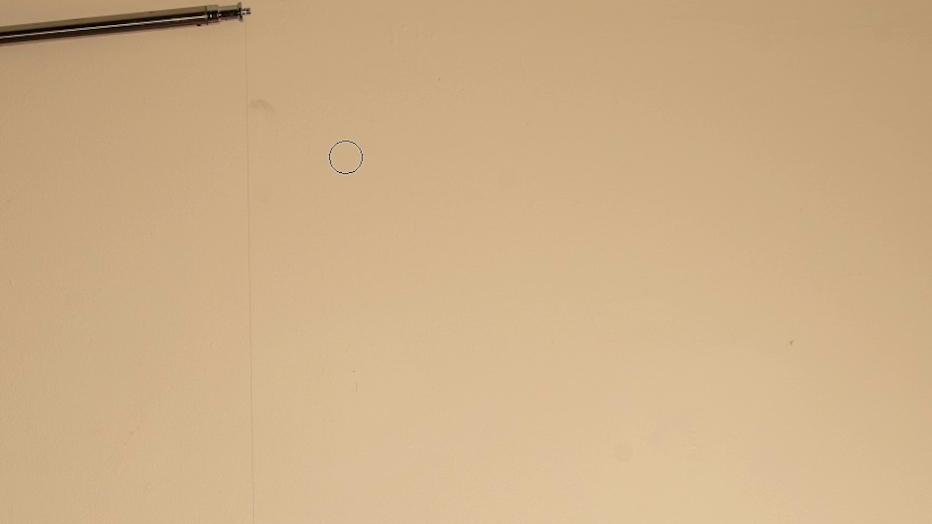
{"action": "left_click", "coordinate": [276, 106]}
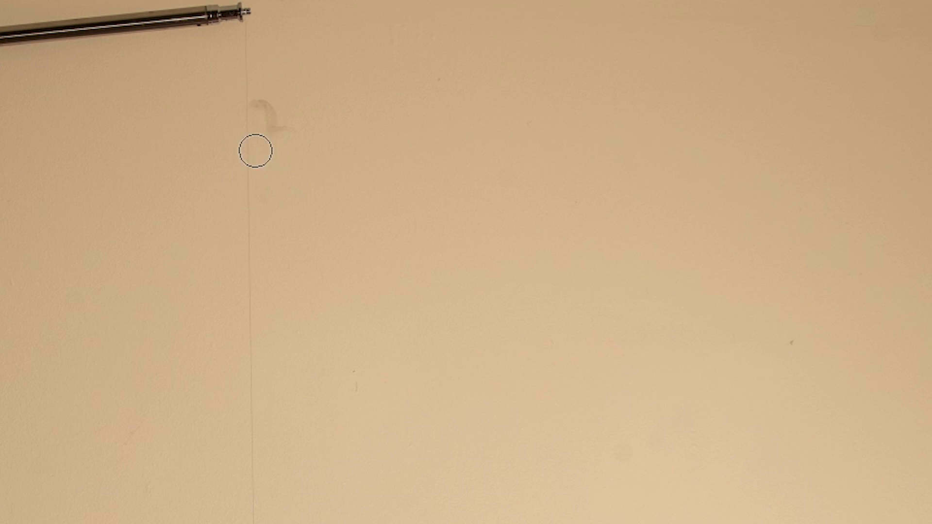
{"action": "mouse_move", "coordinate": [258, 214]}
{"action": "left_mouse_down"}
{"action": "mouse_move", "coordinate": [322, 176]}
{"action": "mouse_move", "coordinate": [301, 197]}
{"action": "mouse_move", "coordinate": [293, 164]}
{"action": "mouse_move", "coordinate": [264, 176]}
{"action": "mouse_move", "coordinate": [237, 144]}
{"action": "mouse_move", "coordinate": [296, 123]}
{"action": "mouse_move", "coordinate": [290, 166]}
{"action": "mouse_move", "coordinate": [286, 144]}
{"action": "mouse_move", "coordinate": [325, 208]}
{"action": "mouse_move", "coordinate": [298, 152]}
{"action": "mouse_move", "coordinate": [316, 190]}
{"action": "mouse_move", "coordinate": [293, 216]}
{"action": "mouse_move", "coordinate": [325, 275]}
{"action": "mouse_move", "coordinate": [364, 229]}
{"action": "mouse_move", "coordinate": [340, 189]}
{"action": "left_mouse_up"}
{"action": "mouse_move", "coordinate": [303, 140]}
{"action": "left_mouse_down"}
{"action": "mouse_move", "coordinate": [373, 232]}
{"action": "mouse_move", "coordinate": [300, 132]}
{"action": "mouse_move", "coordinate": [258, 148]}
{"action": "mouse_move", "coordinate": [255, 175]}
{"action": "mouse_move", "coordinate": [294, 200]}
{"action": "mouse_move", "coordinate": [331, 279]}
{"action": "mouse_move", "coordinate": [299, 217]}
{"action": "mouse_move", "coordinate": [345, 280]}
{"action": "mouse_move", "coordinate": [382, 257]}
{"action": "mouse_move", "coordinate": [330, 270]}
{"action": "mouse_move", "coordinate": [368, 266]}
{"action": "left_mouse_up"}
{"action": "mouse_move", "coordinate": [312, 234]}
{"action": "left_mouse_down"}
{"action": "mouse_move", "coordinate": [320, 238]}
{"action": "mouse_move", "coordinate": [283, 162]}
{"action": "mouse_move", "coordinate": [297, 193]}
{"action": "mouse_move", "coordinate": [251, 163]}
{"action": "left_mouse_up"}
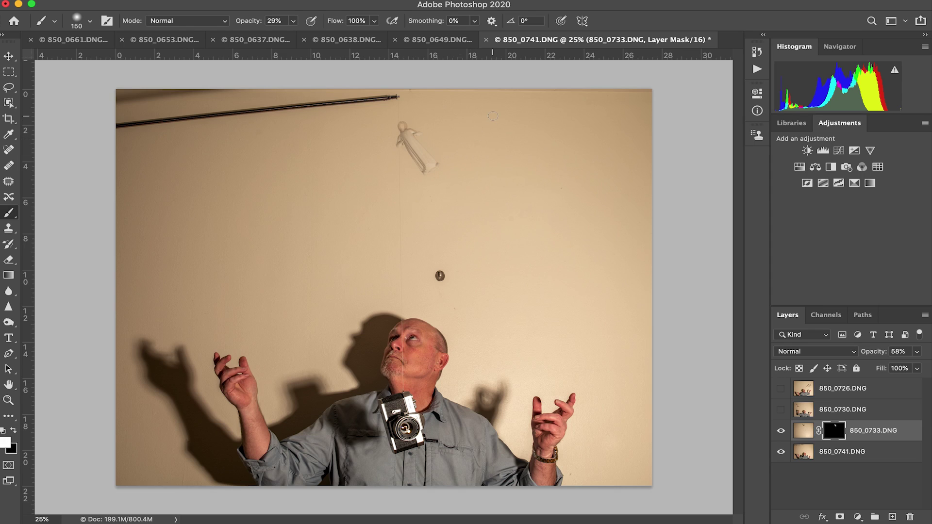
Disable the 850_0733.DNG layer mask to locate the figurine's shadow and enable the mask again.
{"action": "scroll", "coordinate": [391, 238], "scroll_direction": "up", "scroll_amount": 5}
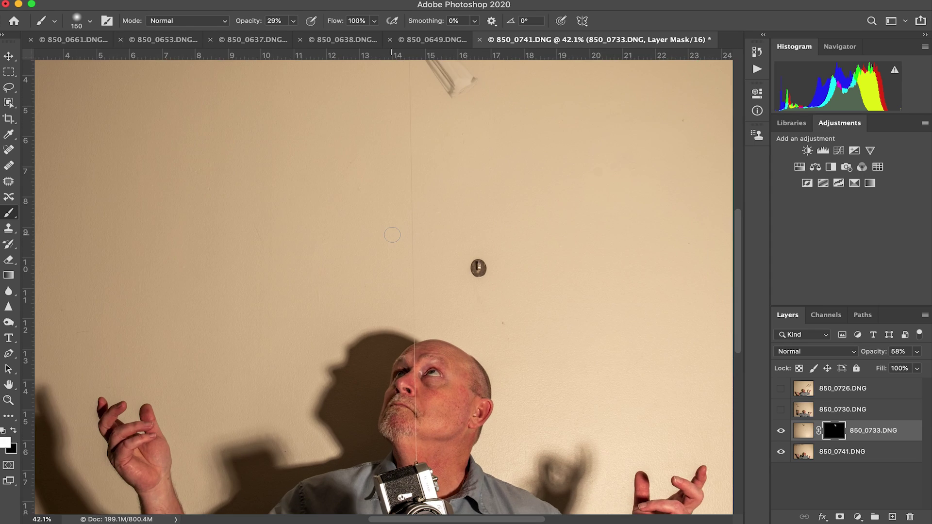
{"action": "scroll", "coordinate": [392, 234], "scroll_direction": "up", "scroll_amount": 10}
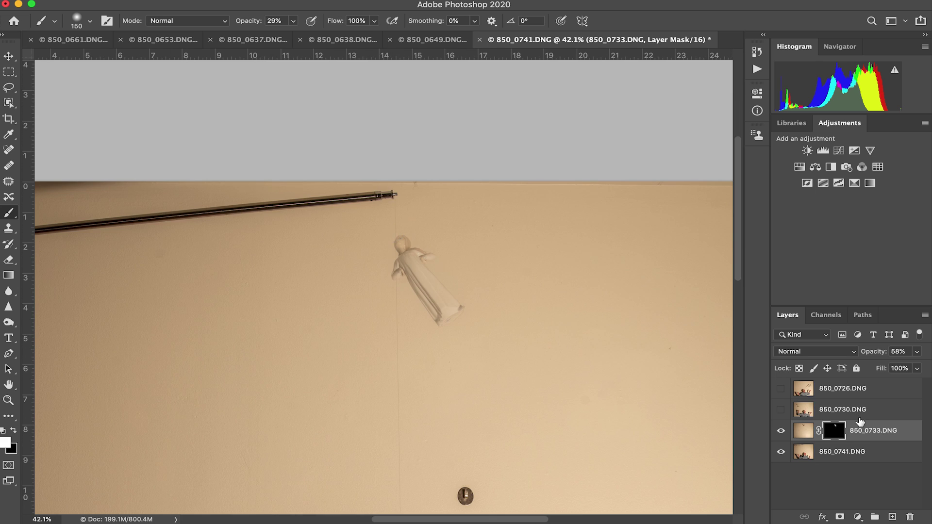
{"action": "right_click", "coordinate": [837, 431]}
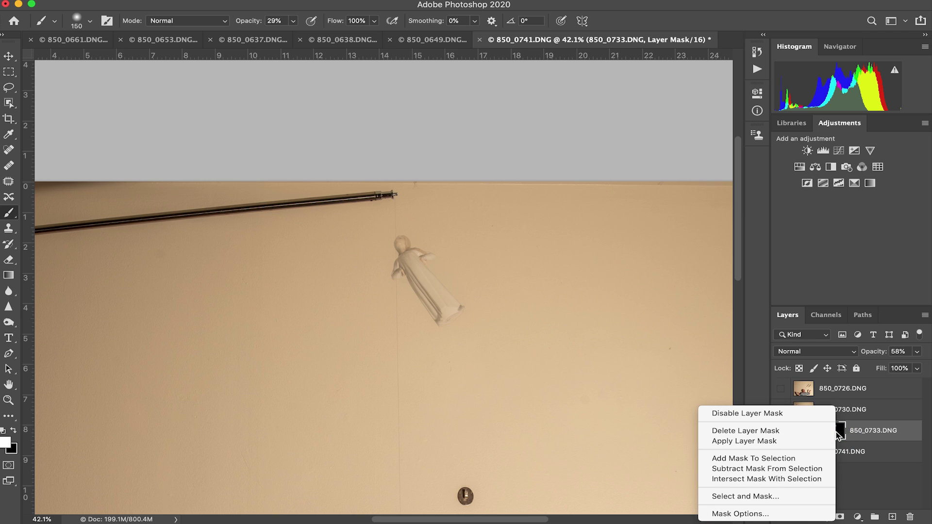
{"action": "left_click", "coordinate": [758, 414]}
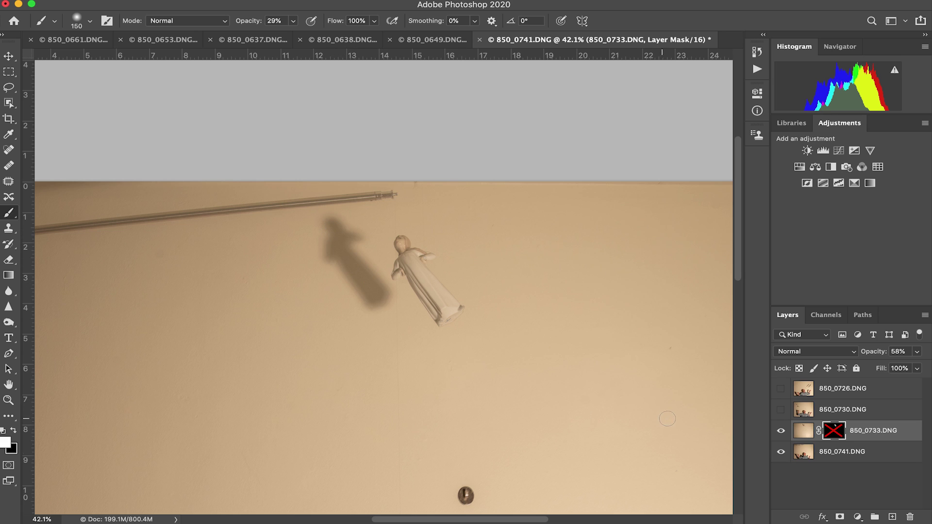
{"action": "right_click", "coordinate": [834, 430]}
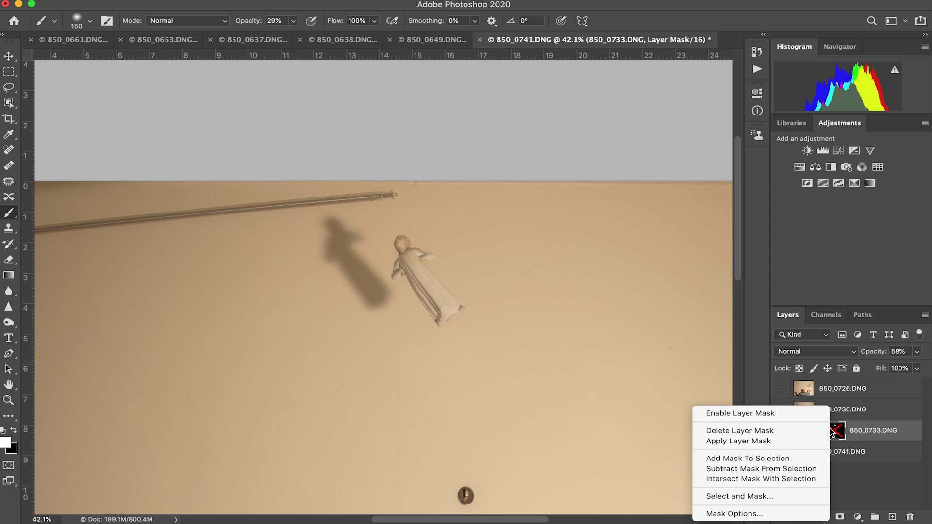
{"action": "left_click", "coordinate": [747, 412]}
Reveal the figurine's shadow on the 850_0733.DNG layer mask with the white Brush, raising the brush opacity to 66%.
{"action": "mouse_move", "coordinate": [337, 228]}
{"action": "left_mouse_down"}
{"action": "mouse_move", "coordinate": [322, 234]}
{"action": "mouse_move", "coordinate": [347, 259]}
{"action": "left_mouse_up"}
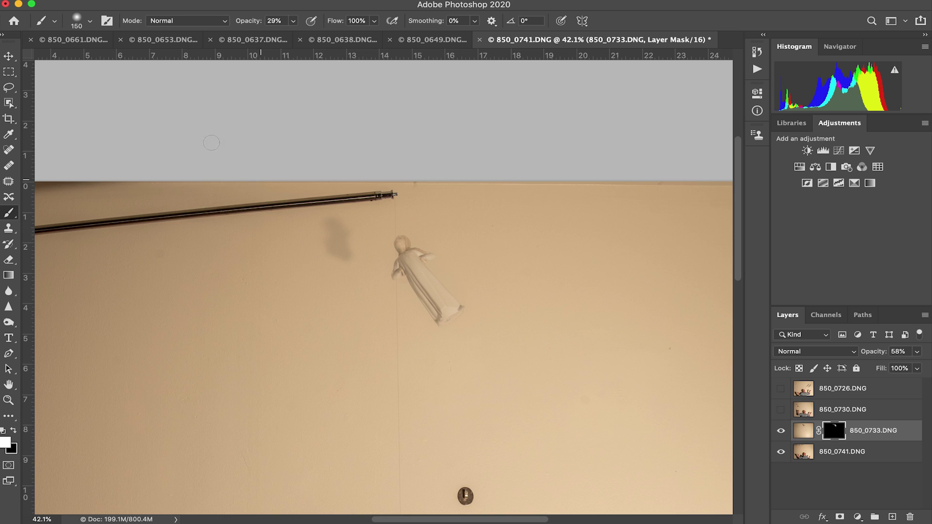
{"action": "left_click_drag", "start_coordinate": [241, 21], "coordinate": [267, 26]}
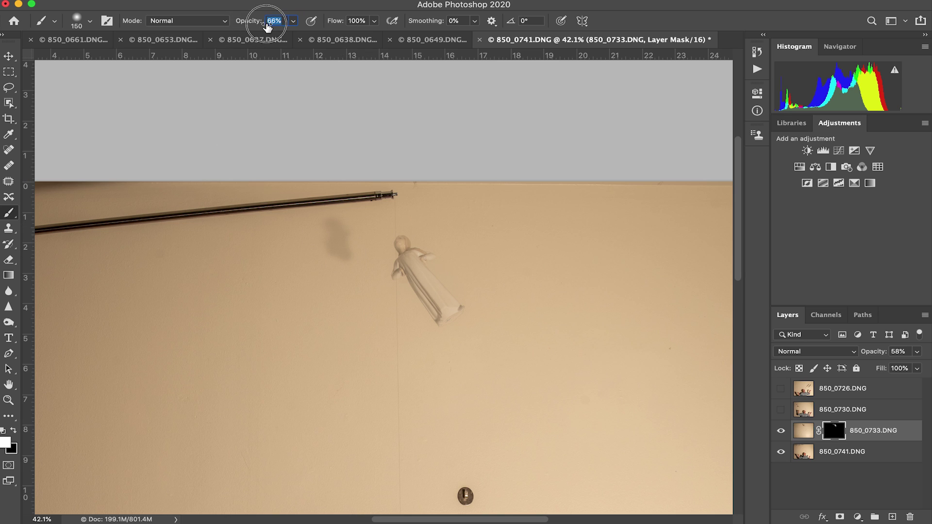
{"action": "mouse_move", "coordinate": [327, 265]}
{"action": "left_mouse_down"}
{"action": "mouse_move", "coordinate": [352, 251]}
{"action": "mouse_move", "coordinate": [339, 220]}
{"action": "mouse_move", "coordinate": [325, 226]}
{"action": "mouse_move", "coordinate": [326, 258]}
{"action": "mouse_move", "coordinate": [365, 280]}
{"action": "mouse_move", "coordinate": [364, 271]}
{"action": "mouse_move", "coordinate": [376, 292]}
{"action": "mouse_move", "coordinate": [358, 286]}
{"action": "mouse_move", "coordinate": [377, 298]}
{"action": "mouse_move", "coordinate": [381, 280]}
{"action": "mouse_move", "coordinate": [336, 223]}
{"action": "mouse_move", "coordinate": [325, 259]}
{"action": "mouse_move", "coordinate": [356, 300]}
{"action": "mouse_move", "coordinate": [374, 303]}
{"action": "mouse_move", "coordinate": [390, 292]}
{"action": "mouse_move", "coordinate": [363, 257]}
{"action": "left_mouse_up"}
{"action": "mouse_move", "coordinate": [375, 295]}
{"action": "left_mouse_down"}
{"action": "mouse_move", "coordinate": [341, 245]}
{"action": "mouse_move", "coordinate": [354, 284]}
{"action": "mouse_move", "coordinate": [336, 246]}
{"action": "mouse_move", "coordinate": [338, 235]}
{"action": "mouse_move", "coordinate": [350, 243]}
{"action": "mouse_move", "coordinate": [352, 234]}
{"action": "mouse_move", "coordinate": [330, 225]}
{"action": "mouse_move", "coordinate": [332, 256]}
{"action": "mouse_move", "coordinate": [344, 258]}
{"action": "mouse_move", "coordinate": [342, 245]}
{"action": "mouse_move", "coordinate": [374, 286]}
{"action": "left_mouse_up"}
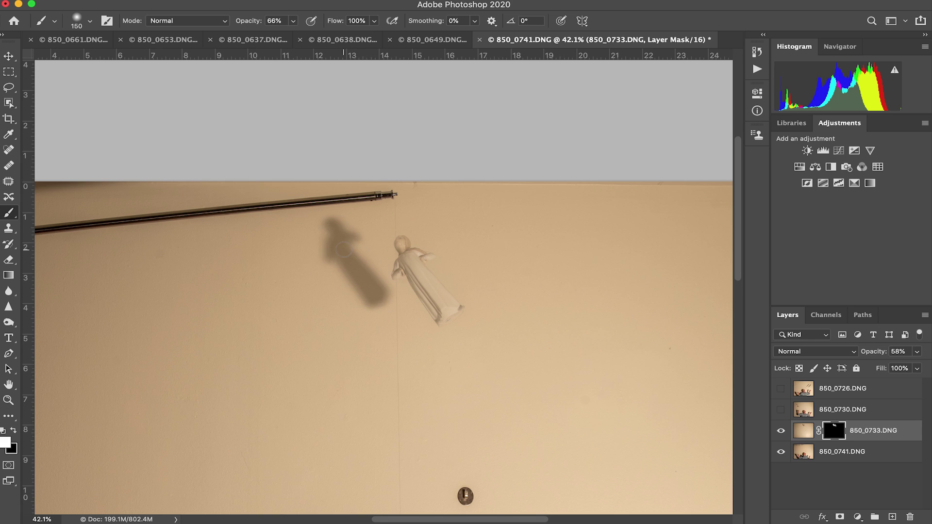
Raise the brush opacity further and paint over the figurine on the 850_0733.DNG mask to reveal it from head to base.
{"action": "left_click_drag", "start_coordinate": [246, 21], "coordinate": [312, 21]}
{"action": "mouse_move", "coordinate": [354, 242]}
{"action": "left_mouse_down"}
{"action": "mouse_move", "coordinate": [328, 223]}
{"action": "mouse_move", "coordinate": [328, 263]}
{"action": "mouse_move", "coordinate": [375, 303]}
{"action": "mouse_move", "coordinate": [376, 280]}
{"action": "mouse_move", "coordinate": [345, 248]}
{"action": "mouse_move", "coordinate": [378, 281]}
{"action": "mouse_move", "coordinate": [382, 294]}
{"action": "mouse_move", "coordinate": [345, 239]}
{"action": "left_mouse_up"}
{"action": "key", "text": "super+z"}
{"action": "left_click_drag", "start_coordinate": [401, 242], "coordinate": [451, 311]}
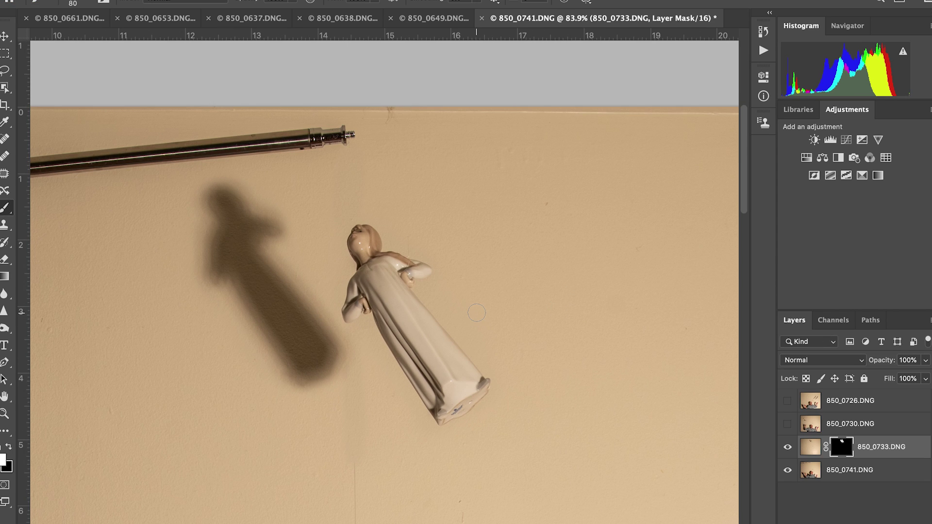
Examine the revealed figurine and its shadow up close for leftover thread and rough mask edges.
{"action": "scroll", "coordinate": [476, 312], "scroll_direction": "down", "scroll_amount": 3}
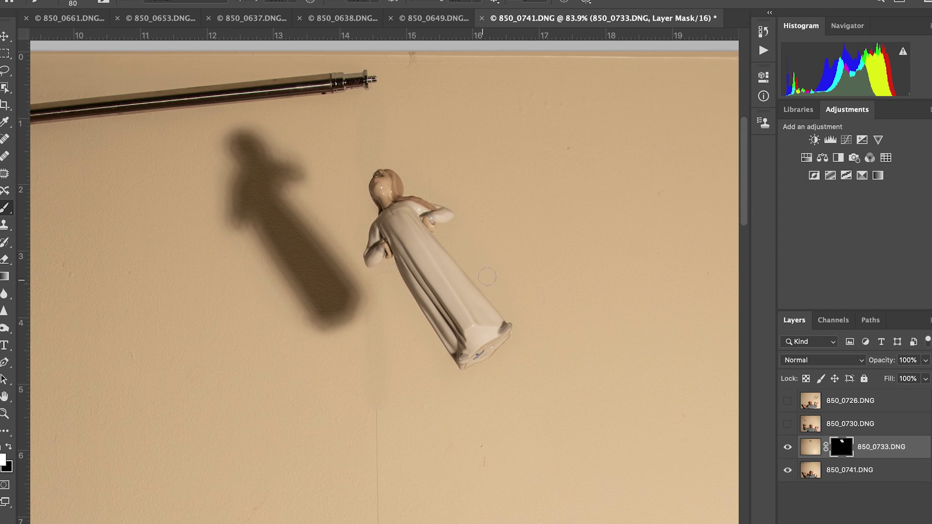
{"action": "scroll", "coordinate": [497, 258], "scroll_direction": "up", "scroll_amount": 5}
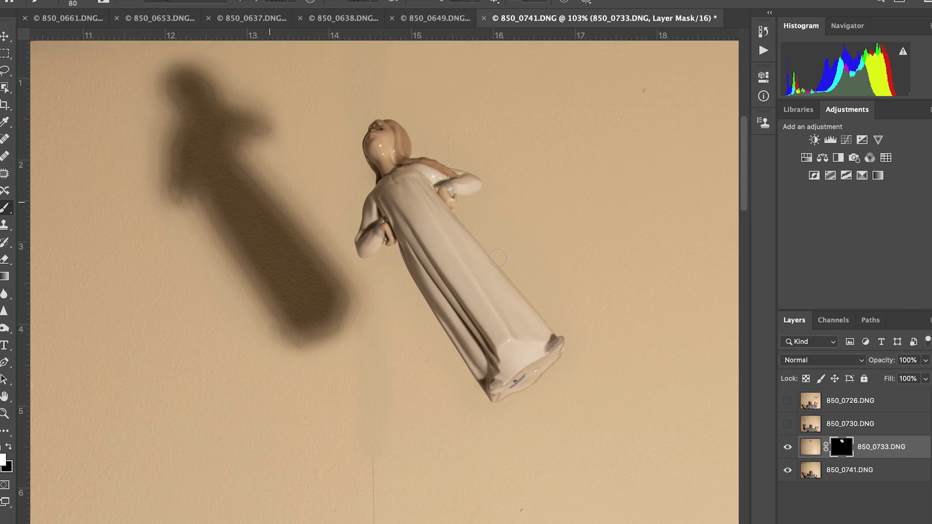
{"action": "scroll", "coordinate": [295, 254], "scroll_direction": "left", "scroll_amount": 5}
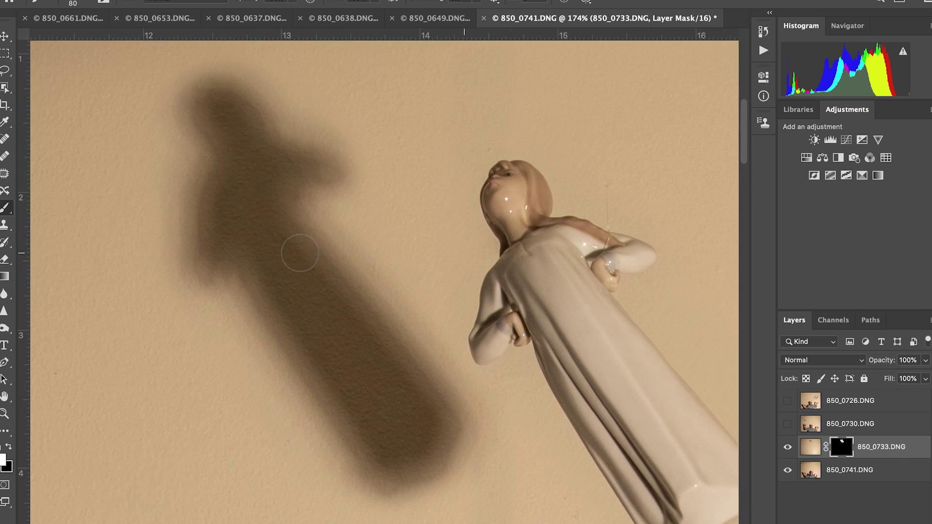
{"action": "scroll", "coordinate": [298, 252], "scroll_direction": "right", "scroll_amount": 7}
{"action": "scroll", "coordinate": [299, 253], "scroll_direction": "down", "scroll_amount": 5}
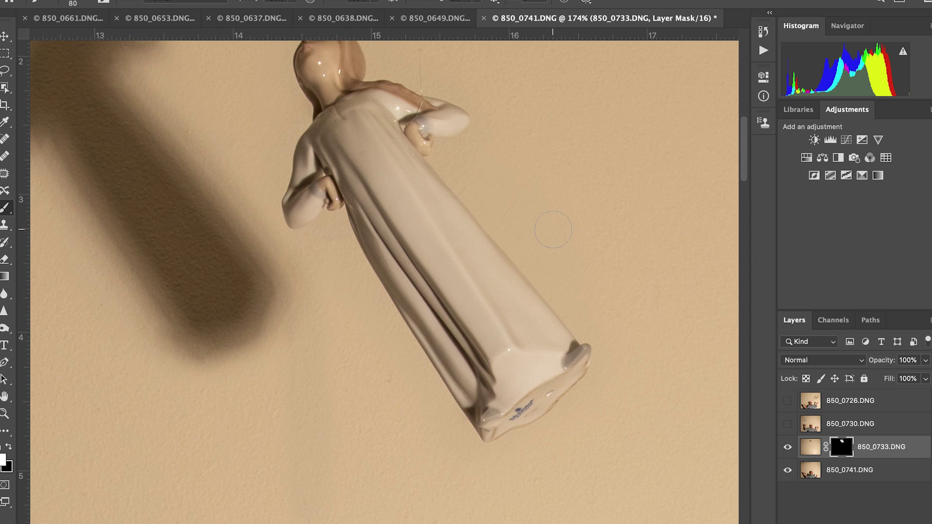
{"action": "scroll", "coordinate": [553, 229], "scroll_direction": "up", "scroll_amount": 7}
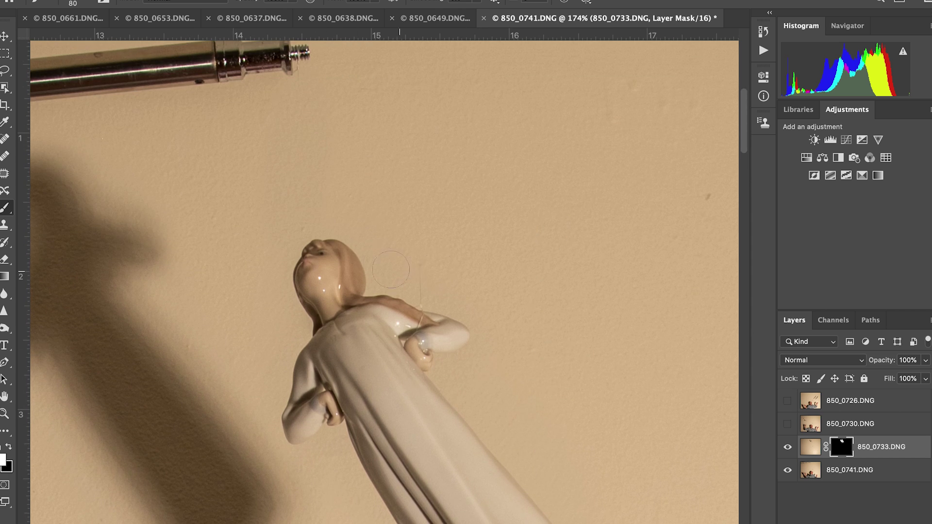
{"action": "scroll", "coordinate": [395, 264], "scroll_direction": "up", "scroll_amount": 5}
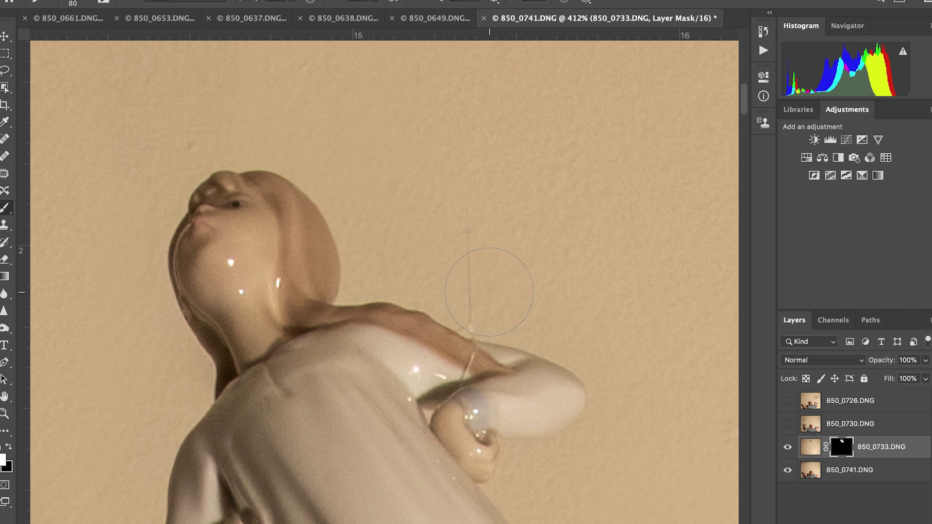
Paint black on the 850_0733.DNG mask with a 10 px Hard Round Pressure Size brush to hide the thread above the figurine's arm.
{"action": "key", "text": "bracketleft"}
{"action": "key", "text": "bracketleft"}
{"action": "left_click", "coordinate": [79, 4]}
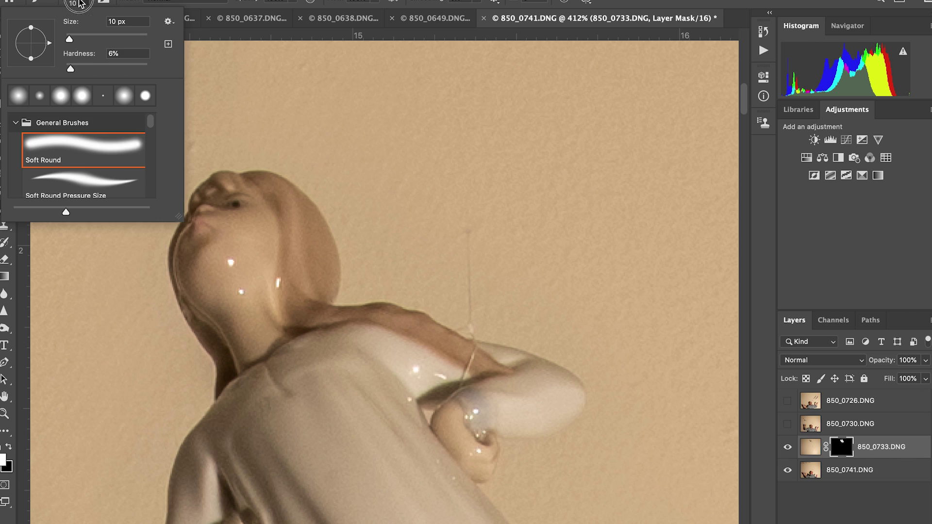
{"action": "scroll", "coordinate": [116, 170], "scroll_direction": "down", "scroll_amount": 3}
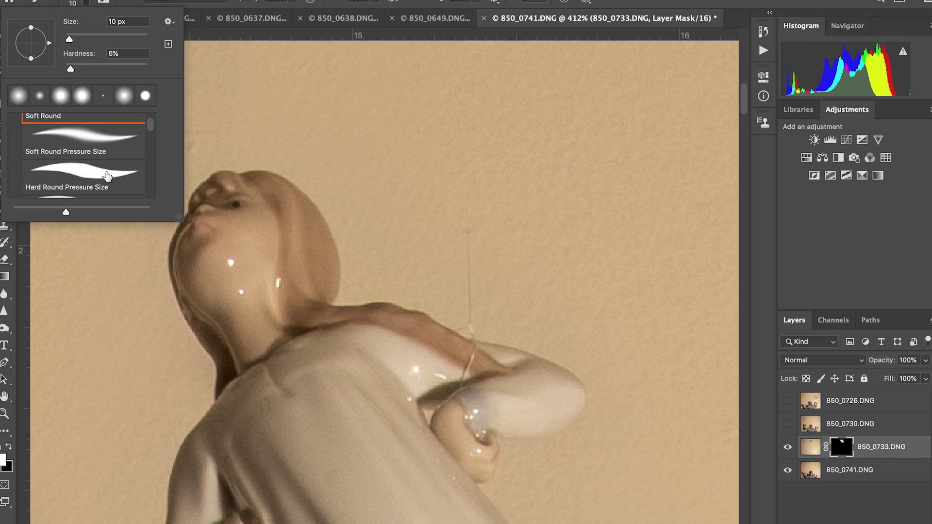
{"action": "left_click", "coordinate": [72, 181]}
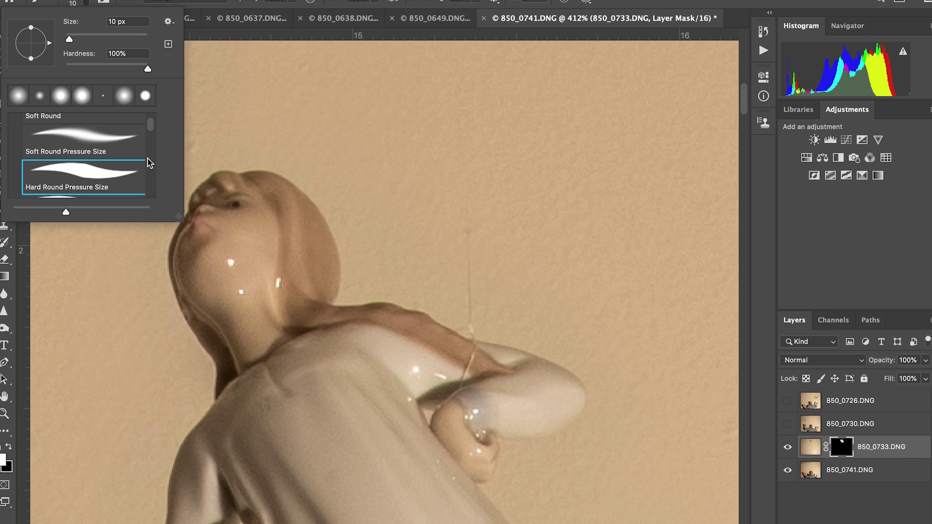
{"action": "key", "text": "Return"}
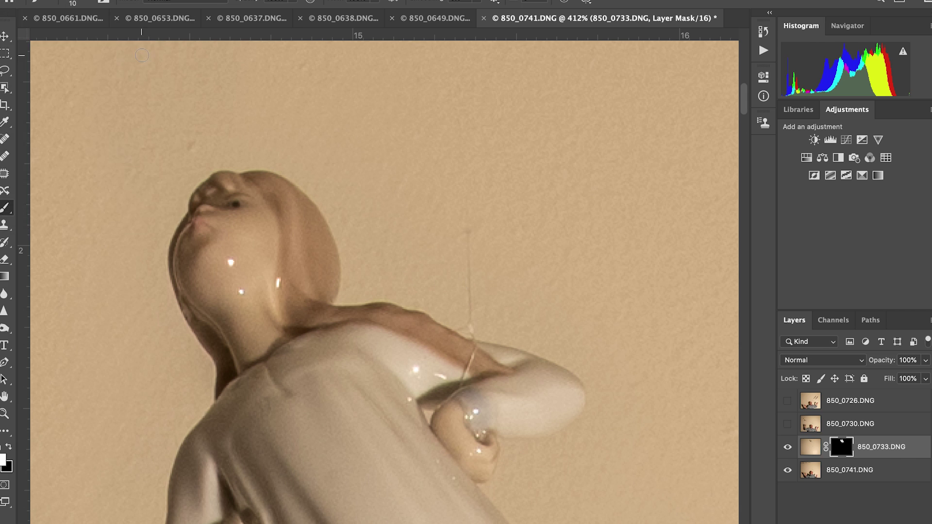
{"action": "key", "text": "x"}
{"action": "left_click_drag", "start_coordinate": [469, 231], "coordinate": [470, 288]}
{"action": "left_click_drag", "start_coordinate": [465, 223], "coordinate": [472, 327]}
Target the 850_0733.DNG image instead of its mask and heal away the thread crossing the figurine's shoulder with the Spot Healing Brush.
{"action": "left_click", "coordinate": [809, 450]}
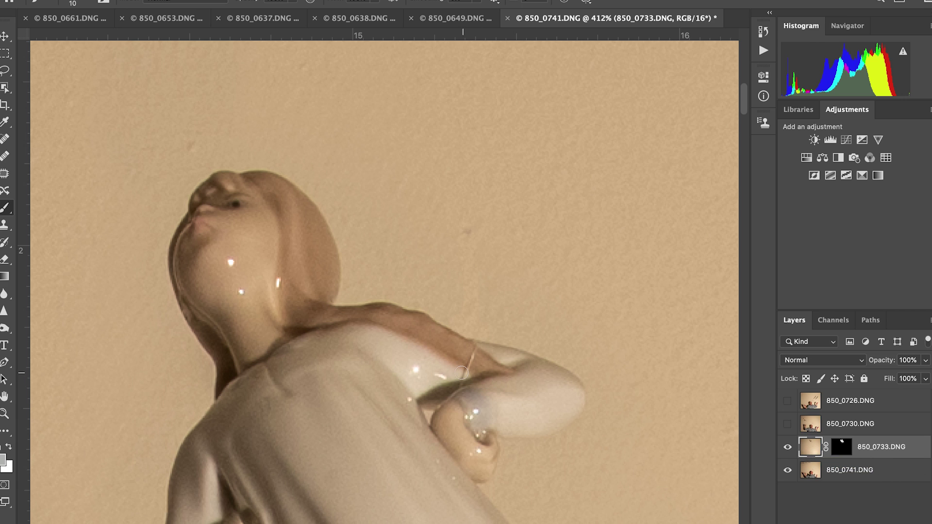
{"action": "left_click", "coordinate": [5, 139]}
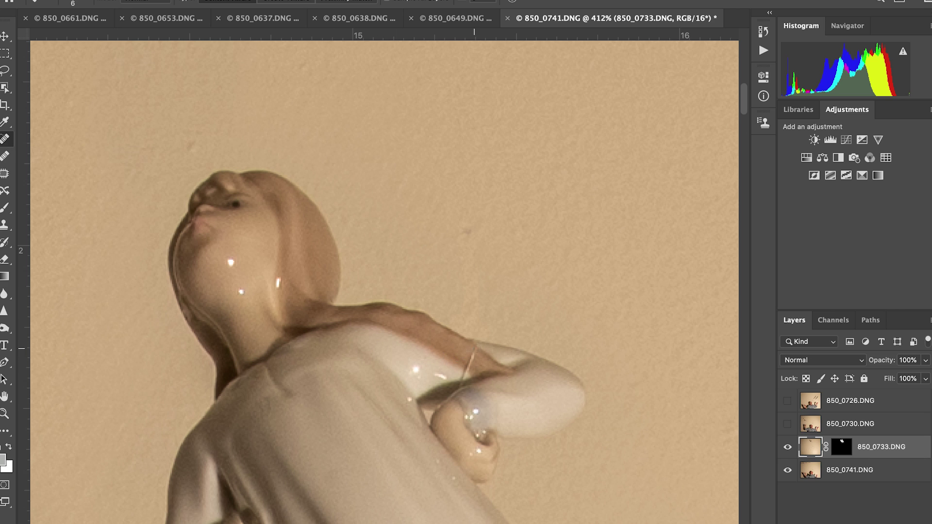
{"action": "left_click_drag", "start_coordinate": [475, 348], "coordinate": [467, 373]}
{"action": "left_click", "coordinate": [462, 378]}
{"action": "left_click", "coordinate": [462, 383]}
Compare the whole image with and without the 850_0733.DNG layer, leaving that layer hidden.
{"action": "scroll", "coordinate": [458, 370], "scroll_direction": "down", "scroll_amount": 5}
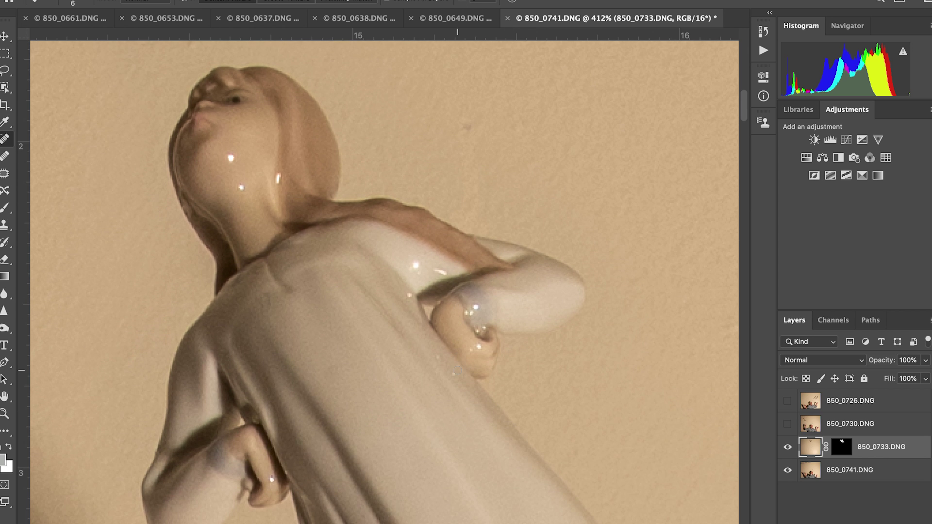
{"action": "scroll", "coordinate": [402, 379], "scroll_direction": "down", "scroll_amount": 5}
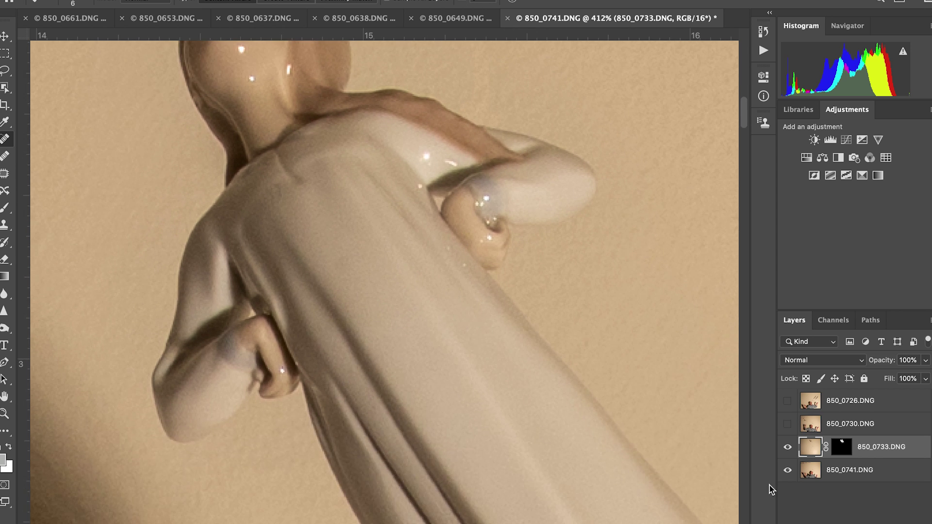
{"action": "left_click", "coordinate": [788, 448]}
{"action": "scroll", "coordinate": [531, 363], "scroll_direction": "down", "scroll_amount": 5}
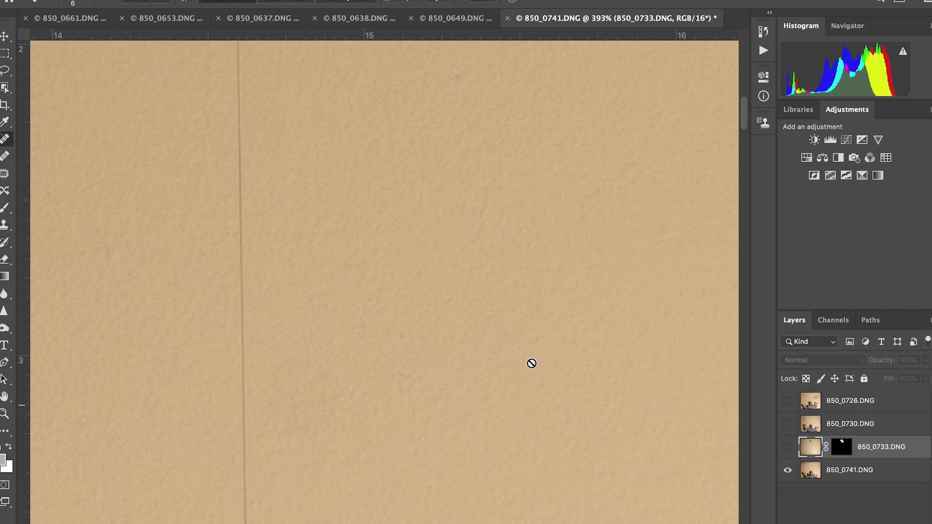
{"action": "scroll", "coordinate": [531, 364], "scroll_direction": "down", "scroll_amount": 5}
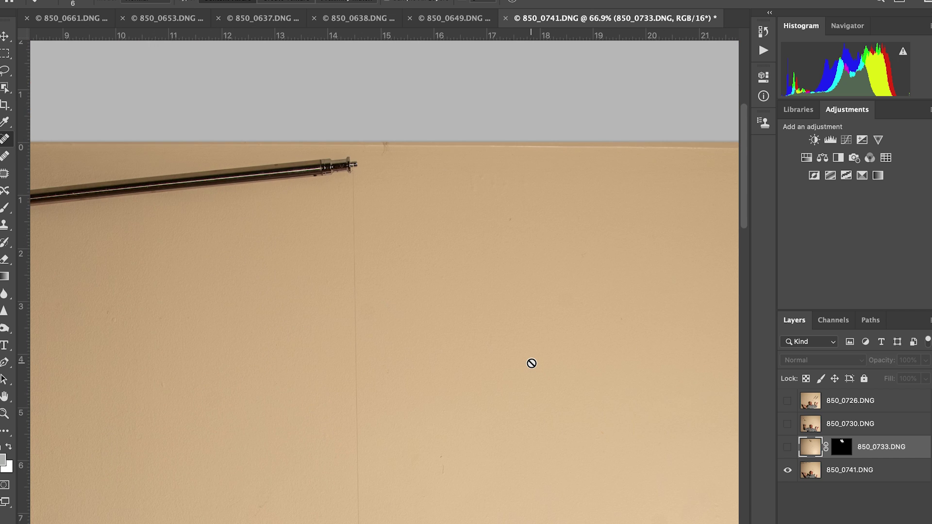
{"action": "scroll", "coordinate": [531, 363], "scroll_direction": "down", "scroll_amount": 3}
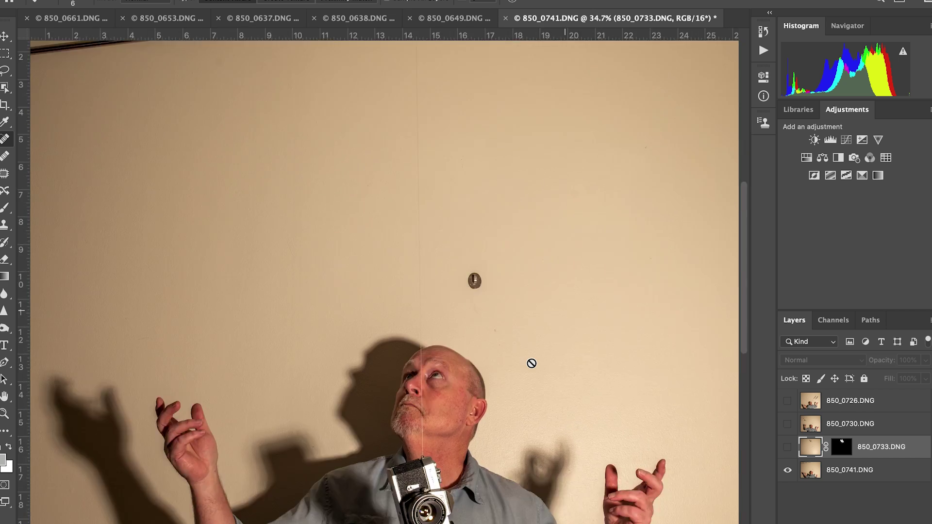
{"action": "scroll", "coordinate": [531, 363], "scroll_direction": "down", "scroll_amount": 3}
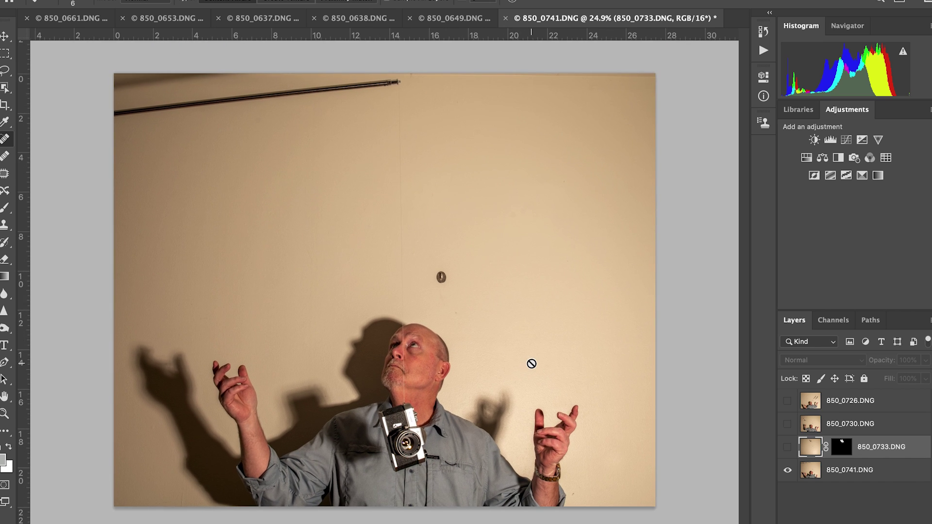
{"action": "left_click", "coordinate": [787, 448]}
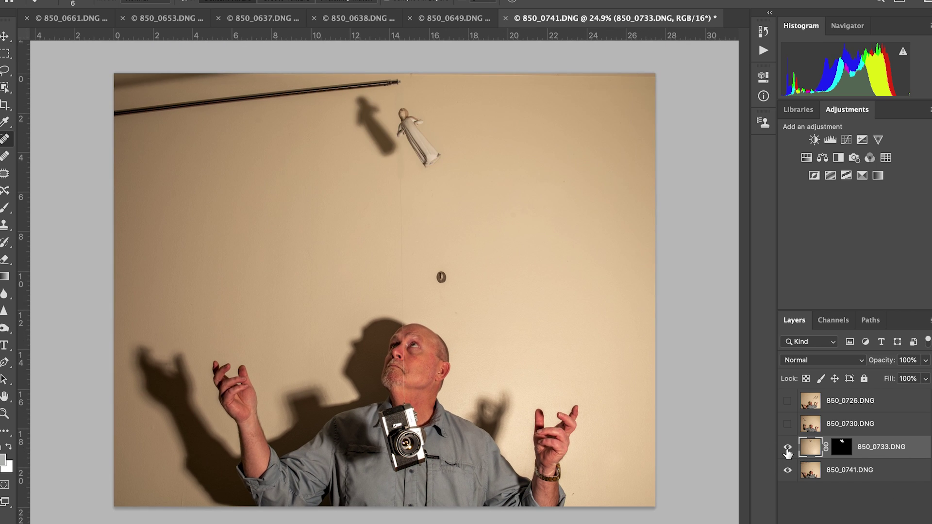
{"action": "left_click", "coordinate": [787, 447]}
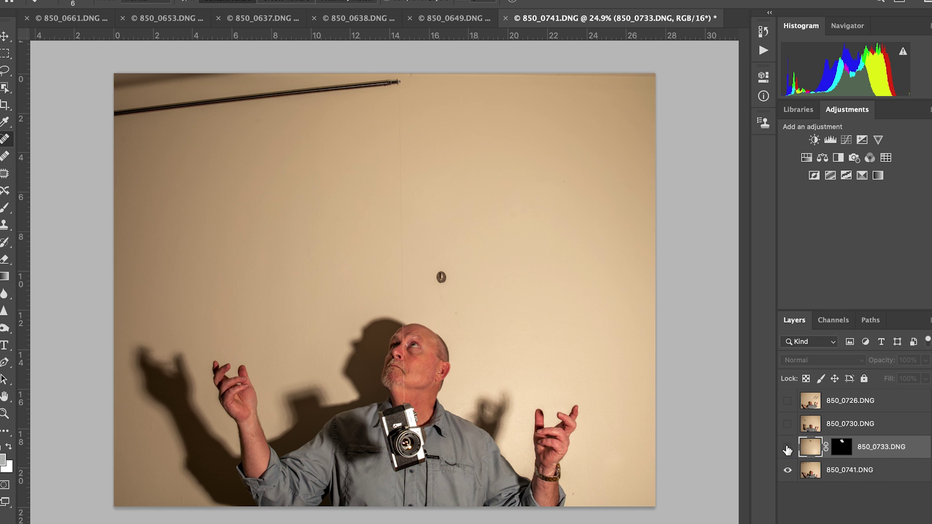
Show and select the 850_0730.DNG layer and add a black layer mask that hides all of it.
{"action": "left_click", "coordinate": [787, 424]}
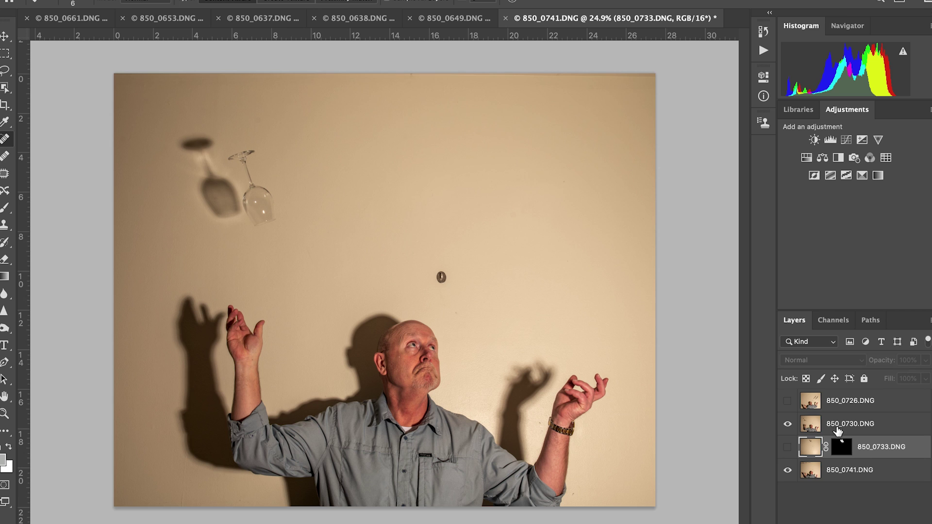
{"action": "left_click", "coordinate": [846, 426]}
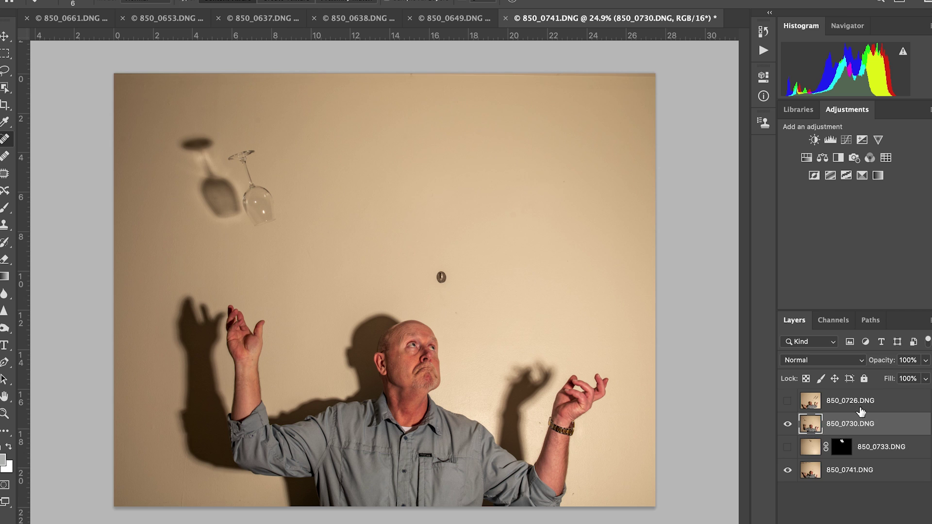
{"action": "mouse_move", "coordinate": [887, 369]}
{"action": "left_mouse_down"}
{"action": "mouse_move", "coordinate": [857, 368]}
{"action": "mouse_move", "coordinate": [890, 364]}
{"action": "left_mouse_up"}
{"action": "left_click", "coordinate": [780, 522], "text": "alt"}
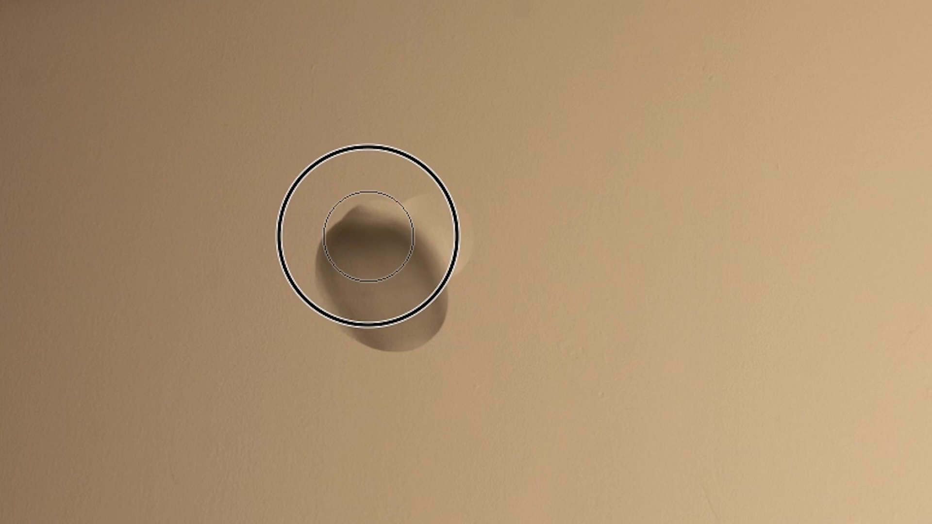
{"action": "left_click_drag", "start_coordinate": [440, 276], "coordinate": [445, 287]}
{"action": "key", "text": "ctrl+z"}
{"action": "mouse_move", "coordinate": [400, 222]}
{"action": "left_mouse_down"}
{"action": "mouse_move", "coordinate": [336, 187]}
{"action": "mouse_move", "coordinate": [339, 276]}
{"action": "mouse_move", "coordinate": [361, 301]}
{"action": "mouse_move", "coordinate": [393, 288]}
{"action": "mouse_move", "coordinate": [337, 200]}
{"action": "mouse_move", "coordinate": [374, 212]}
{"action": "left_mouse_up"}
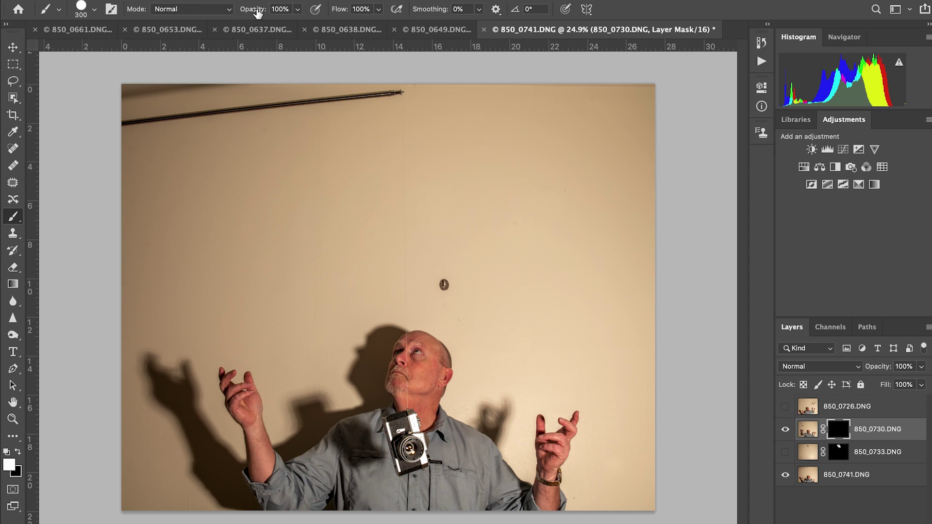
Set the Brush to 34% opacity and choose the Soft Round preset at 250 px with 0% hardness.
{"action": "left_click_drag", "start_coordinate": [258, 13], "coordinate": [207, 13]}
{"action": "left_click", "coordinate": [94, 10]}
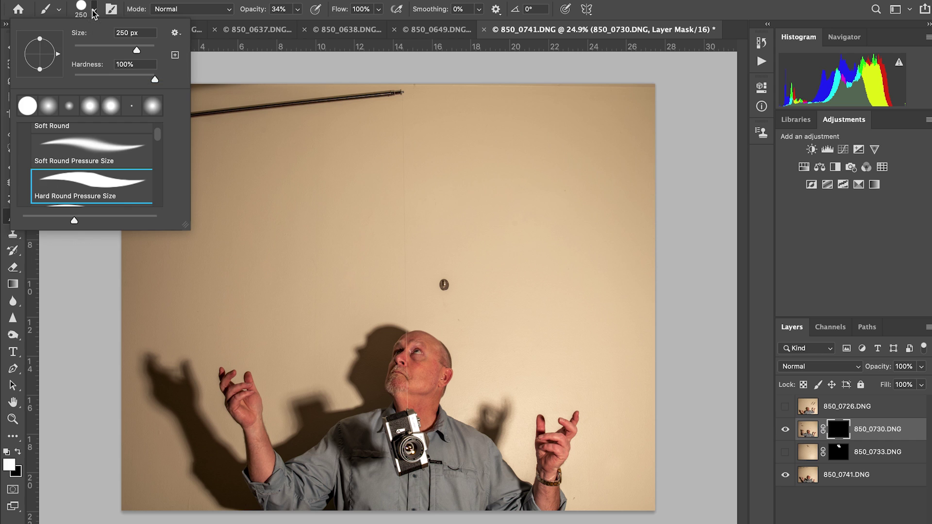
{"action": "scroll", "coordinate": [73, 175], "scroll_direction": "up", "scroll_amount": 3}
{"action": "left_click", "coordinate": [78, 162]}
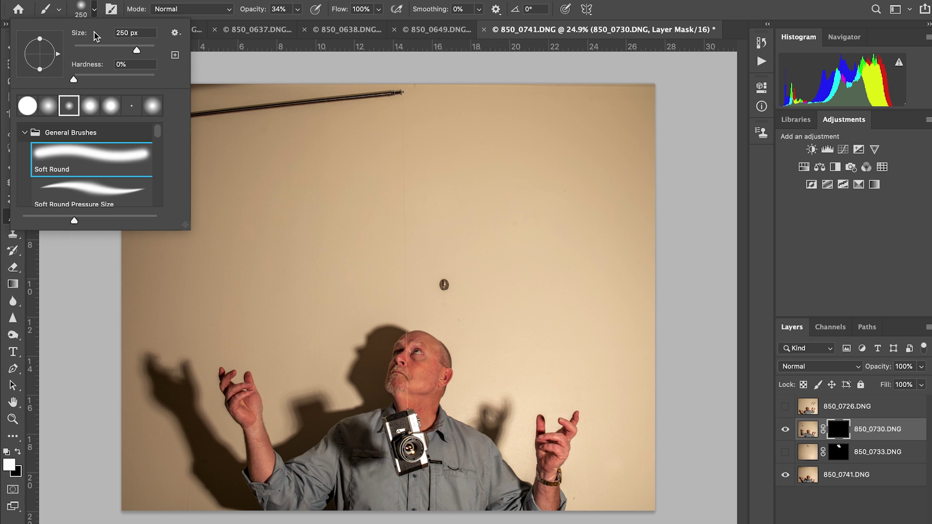
Paint white on the 850_0730.DNG layer mask with the 250 px soft brush to reveal the suspended wine glass.
{"action": "key", "text": "Escape"}
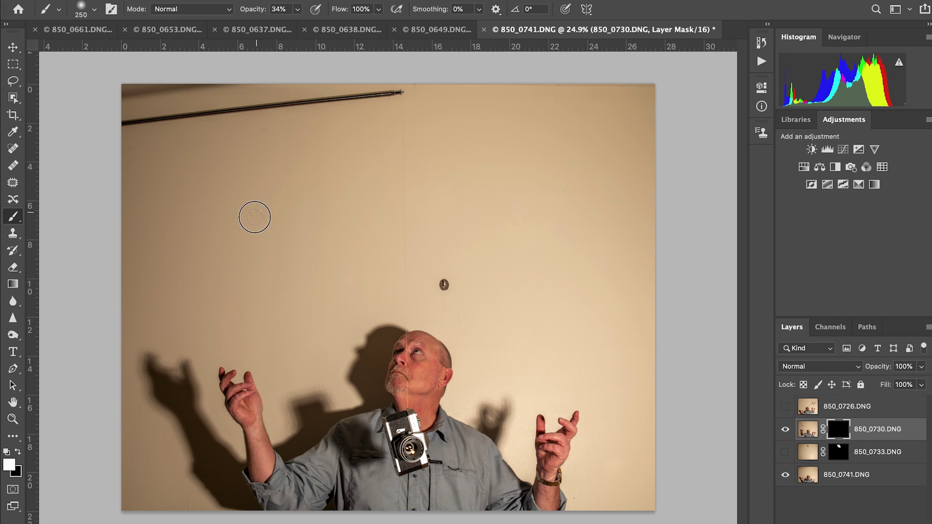
{"action": "mouse_move", "coordinate": [261, 203]}
{"action": "left_mouse_down"}
{"action": "mouse_move", "coordinate": [254, 212]}
{"action": "mouse_move", "coordinate": [254, 199]}
{"action": "mouse_move", "coordinate": [271, 197]}
{"action": "mouse_move", "coordinate": [269, 213]}
{"action": "mouse_move", "coordinate": [246, 179]}
{"action": "mouse_move", "coordinate": [260, 172]}
{"action": "mouse_move", "coordinate": [240, 173]}
{"action": "mouse_move", "coordinate": [254, 160]}
{"action": "mouse_move", "coordinate": [235, 165]}
{"action": "mouse_move", "coordinate": [256, 163]}
{"action": "mouse_move", "coordinate": [254, 216]}
{"action": "mouse_move", "coordinate": [271, 223]}
{"action": "mouse_move", "coordinate": [272, 201]}
{"action": "mouse_move", "coordinate": [283, 214]}
{"action": "mouse_move", "coordinate": [276, 224]}
{"action": "mouse_move", "coordinate": [260, 226]}
{"action": "mouse_move", "coordinate": [252, 202]}
{"action": "left_mouse_up"}
{"action": "scroll", "coordinate": [273, 219], "scroll_direction": "up", "scroll_amount": 5}
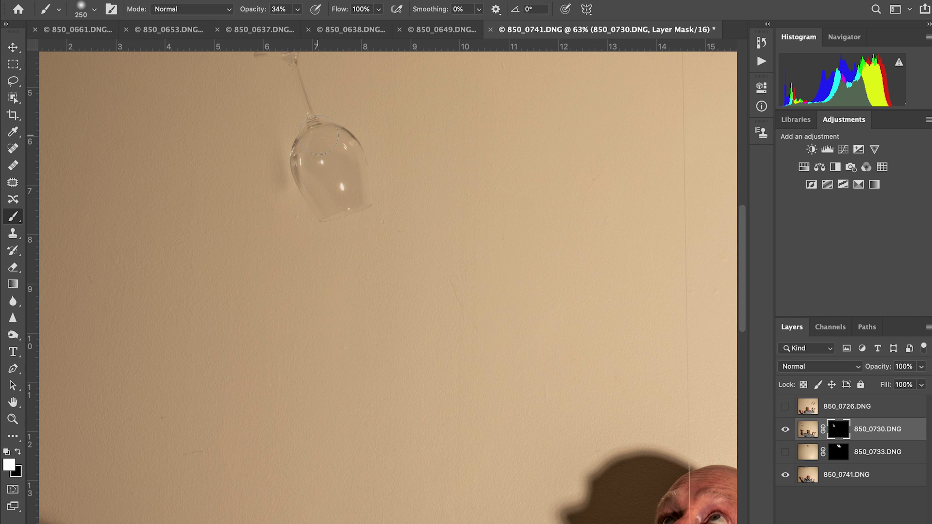
{"action": "scroll", "coordinate": [318, 135], "scroll_direction": "up", "scroll_amount": 4}
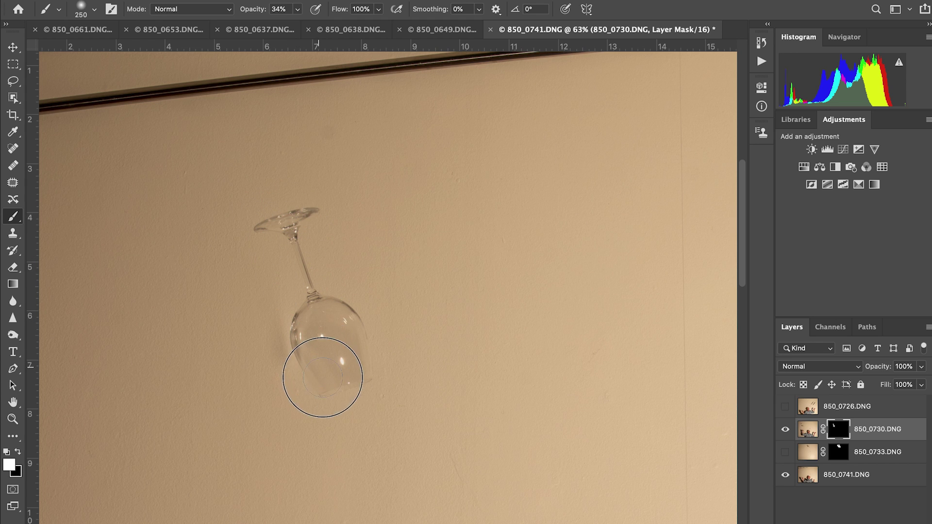
{"action": "mouse_move", "coordinate": [352, 373]}
{"action": "left_mouse_down"}
{"action": "mouse_move", "coordinate": [333, 349]}
{"action": "mouse_move", "coordinate": [340, 316]}
{"action": "left_mouse_up"}
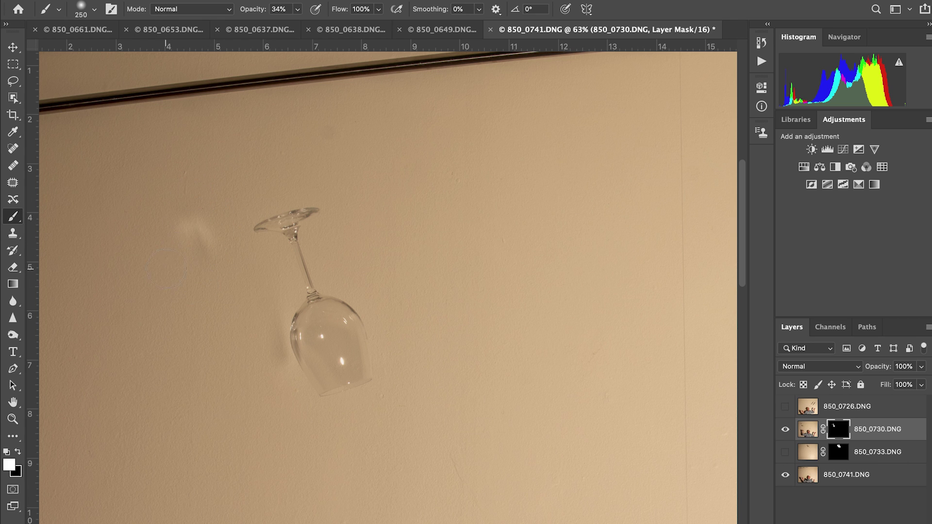
Reveal the wine glass's shadow, from foot and stem to bowl, by painting white on the 850_0730.DNG mask.
{"action": "mouse_move", "coordinate": [217, 248]}
{"action": "left_mouse_down"}
{"action": "mouse_move", "coordinate": [192, 228]}
{"action": "mouse_move", "coordinate": [189, 197]}
{"action": "mouse_move", "coordinate": [168, 199]}
{"action": "mouse_move", "coordinate": [191, 215]}
{"action": "mouse_move", "coordinate": [201, 195]}
{"action": "mouse_move", "coordinate": [176, 192]}
{"action": "mouse_move", "coordinate": [171, 215]}
{"action": "mouse_move", "coordinate": [193, 220]}
{"action": "mouse_move", "coordinate": [208, 297]}
{"action": "mouse_move", "coordinate": [219, 278]}
{"action": "mouse_move", "coordinate": [243, 291]}
{"action": "mouse_move", "coordinate": [242, 304]}
{"action": "mouse_move", "coordinate": [215, 320]}
{"action": "left_mouse_up"}
{"action": "mouse_move", "coordinate": [212, 274]}
{"action": "left_mouse_down"}
{"action": "mouse_move", "coordinate": [216, 333]}
{"action": "mouse_move", "coordinate": [258, 304]}
{"action": "mouse_move", "coordinate": [243, 277]}
{"action": "mouse_move", "coordinate": [214, 308]}
{"action": "mouse_move", "coordinate": [221, 326]}
{"action": "mouse_move", "coordinate": [228, 303]}
{"action": "left_mouse_up"}
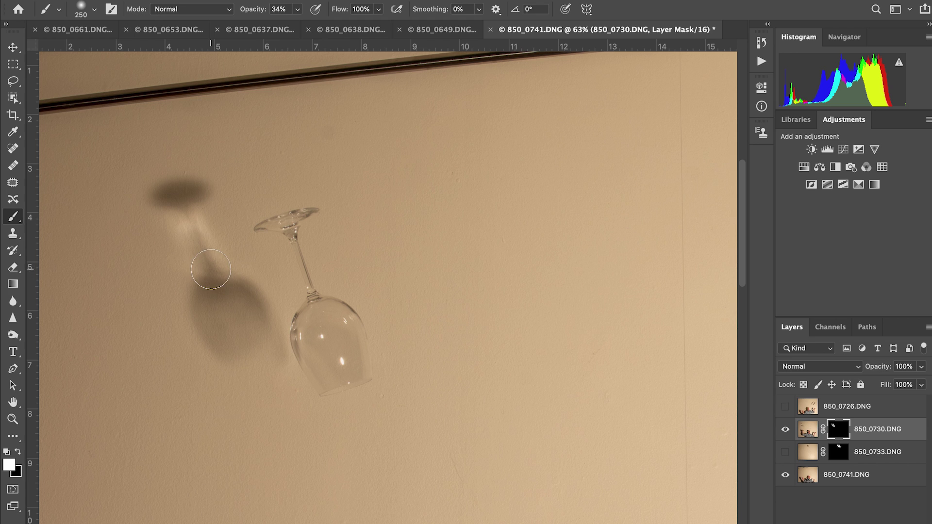
{"action": "mouse_move", "coordinate": [208, 277]}
{"action": "left_mouse_down"}
{"action": "mouse_move", "coordinate": [219, 339]}
{"action": "mouse_move", "coordinate": [235, 340]}
{"action": "mouse_move", "coordinate": [254, 319]}
{"action": "mouse_move", "coordinate": [223, 303]}
{"action": "mouse_move", "coordinate": [240, 327]}
{"action": "mouse_move", "coordinate": [232, 308]}
{"action": "mouse_move", "coordinate": [233, 329]}
{"action": "left_mouse_up"}
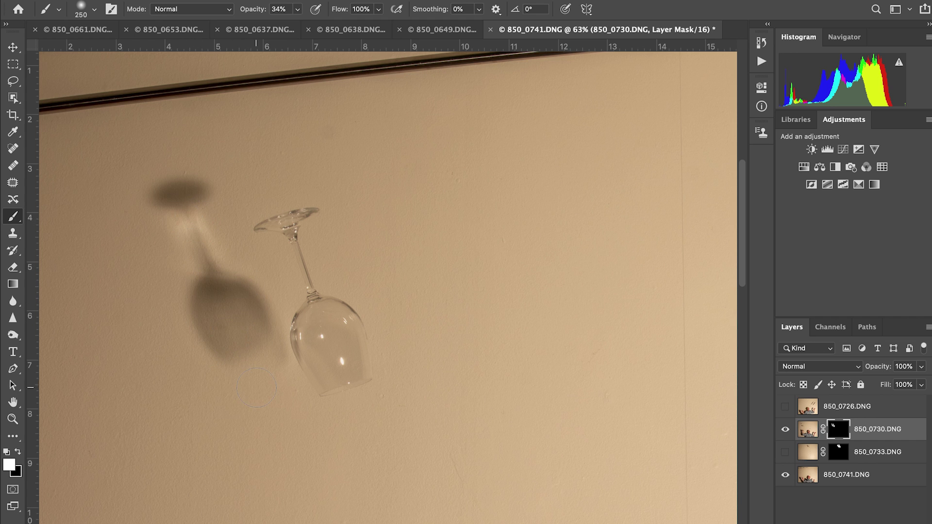
{"action": "mouse_move", "coordinate": [246, 346]}
{"action": "left_mouse_down"}
{"action": "mouse_move", "coordinate": [256, 334]}
{"action": "mouse_move", "coordinate": [251, 343]}
{"action": "mouse_move", "coordinate": [232, 342]}
{"action": "left_mouse_up"}
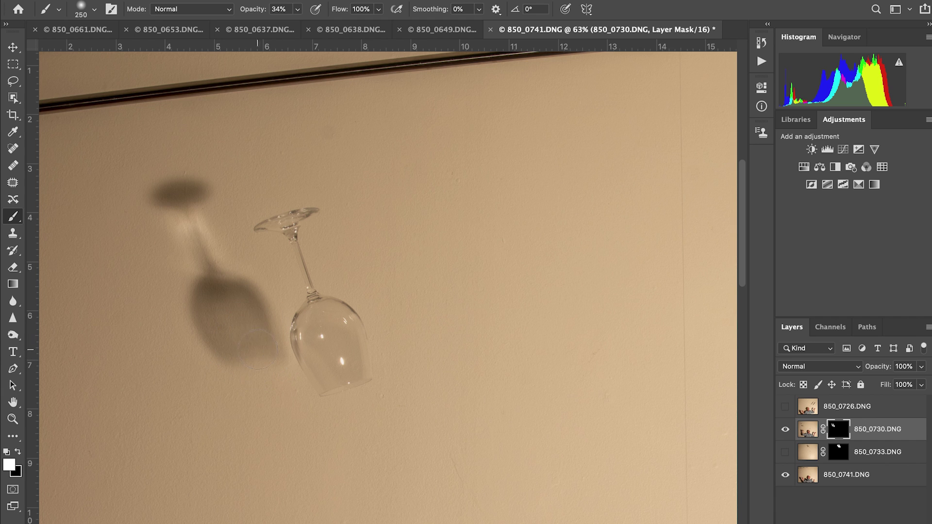
{"action": "left_click_drag", "start_coordinate": [266, 354], "coordinate": [219, 342]}
{"action": "left_click", "coordinate": [193, 195]}
Examine the revealed wine glass and its shadow up close for leftover thread and blending flaws.
{"action": "scroll", "coordinate": [259, 390], "scroll_direction": "down", "scroll_amount": 5}
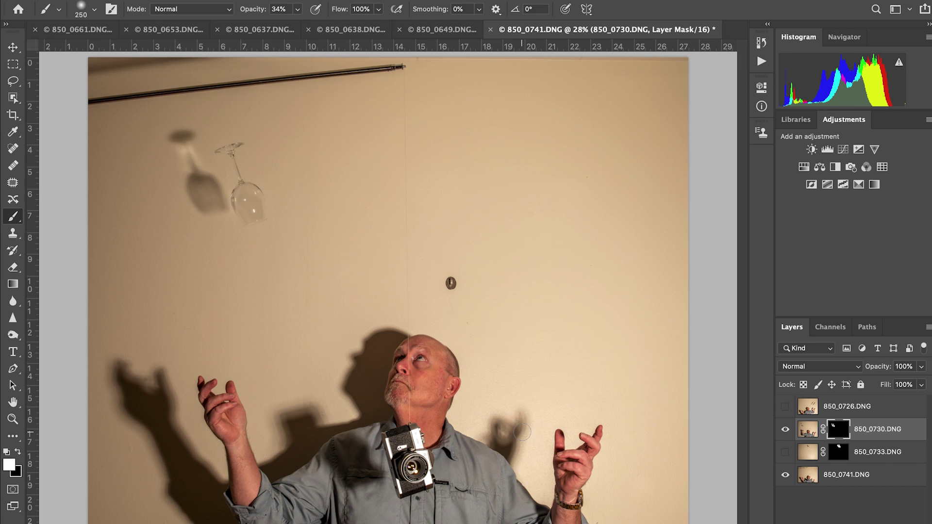
{"action": "scroll", "coordinate": [296, 349], "scroll_direction": "up", "scroll_amount": 5}
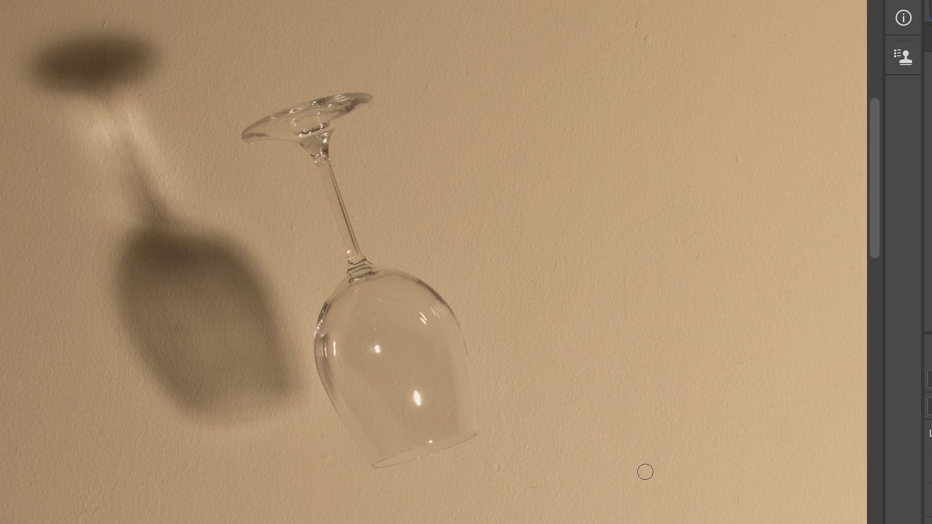
{"action": "scroll", "coordinate": [647, 470], "scroll_direction": "up", "scroll_amount": 7}
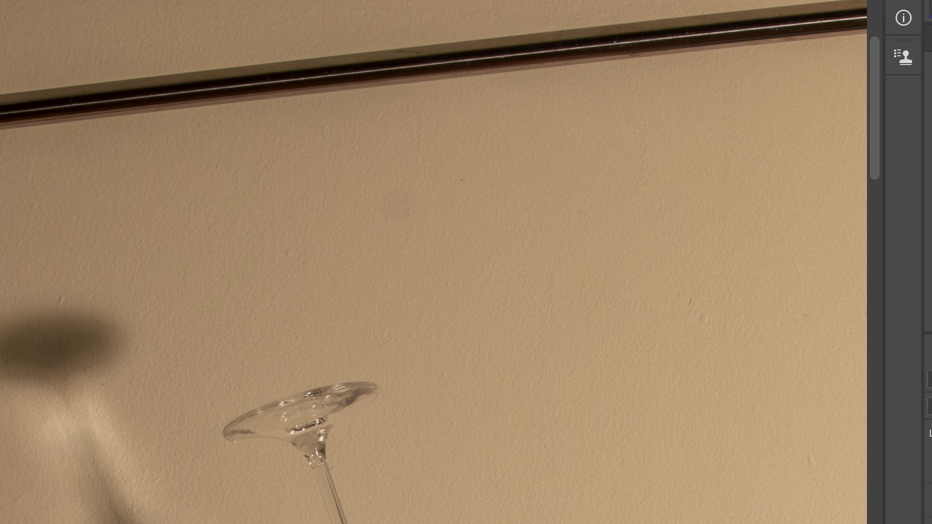
{"action": "scroll", "coordinate": [480, 482], "scroll_direction": "down", "scroll_amount": 5}
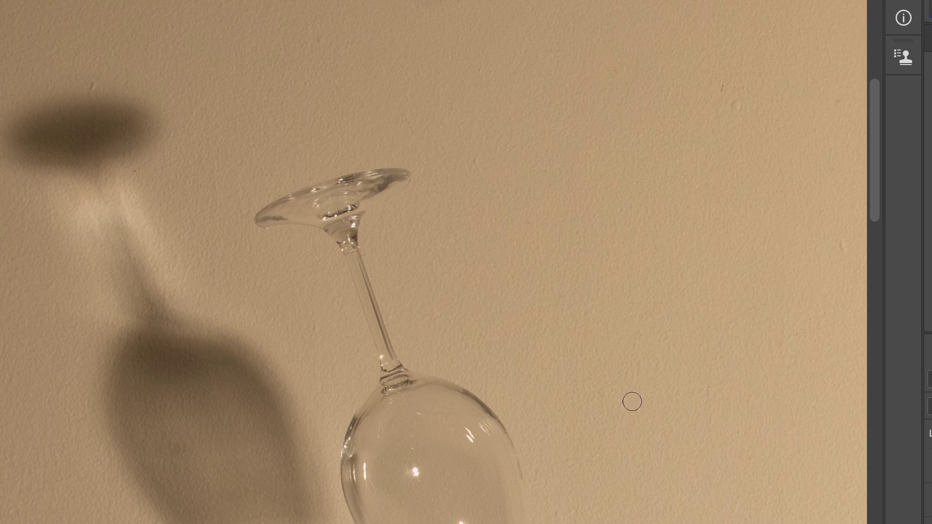
{"action": "scroll", "coordinate": [482, 370], "scroll_direction": "up", "scroll_amount": 6}
{"action": "scroll", "coordinate": [482, 370], "scroll_direction": "down", "scroll_amount": 8}
{"action": "scroll", "coordinate": [482, 371], "scroll_direction": "left", "scroll_amount": 3}
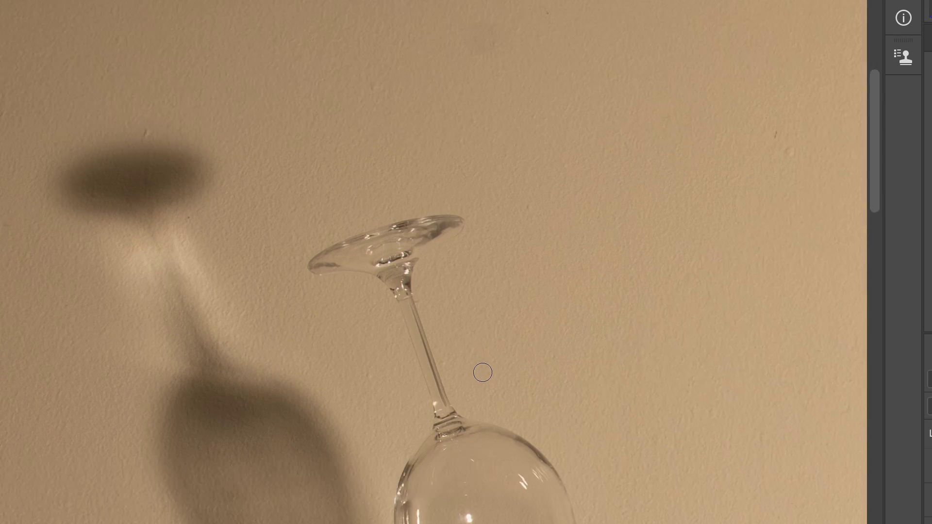
{"action": "scroll", "coordinate": [482, 372], "scroll_direction": "down", "scroll_amount": 2}
{"action": "scroll", "coordinate": [482, 372], "scroll_direction": "up", "scroll_amount": 5}
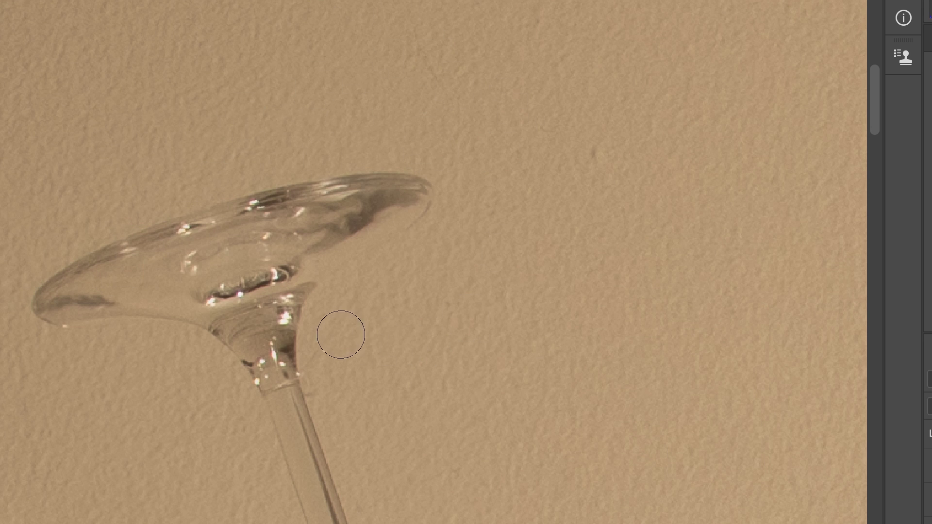
Reduce the brush to 15 px and paint black on the 850_0730.DNG mask beside the glass's foot and stem.
{"action": "scroll", "coordinate": [367, 352], "scroll_direction": "up", "scroll_amount": 3}
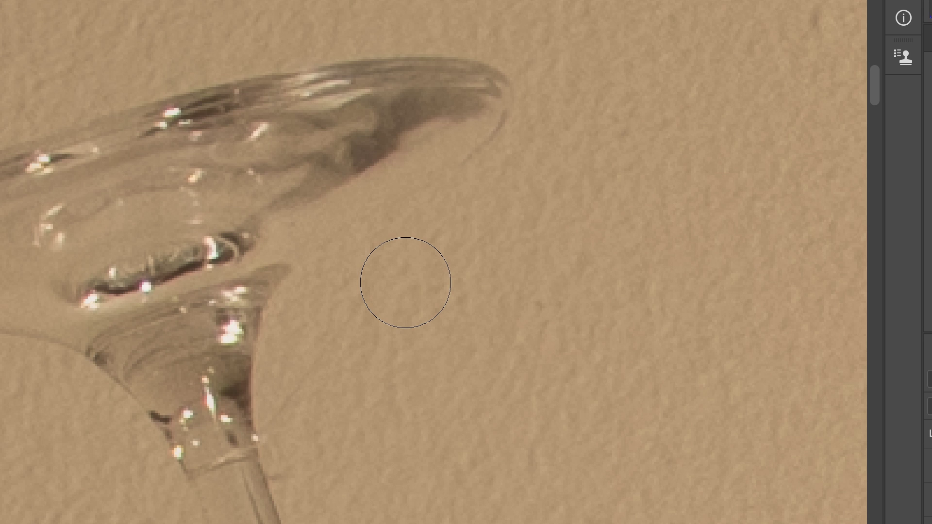
{"action": "key", "text": "bracketleft"}
{"action": "key", "text": "bracketleft"}
{"action": "key", "text": "bracketleft"}
{"action": "key", "text": "bracketleft"}
{"action": "key", "text": "bracketleft"}
{"action": "key", "text": "bracketleft"}
{"action": "key", "text": "bracketleft"}
{"action": "left_click", "coordinate": [368, 303]}
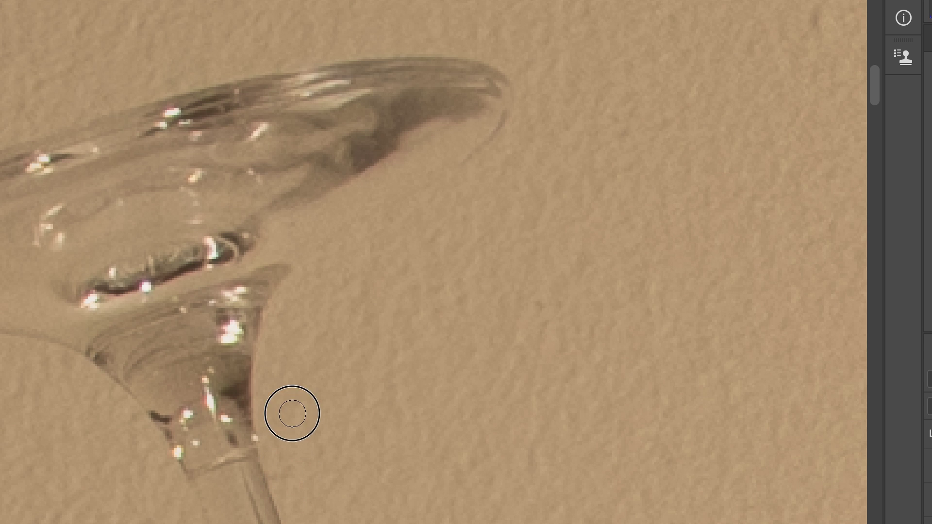
Show the hidden 850_0733.DNG layer again so the figurine appears together with the wine glass.
{"action": "scroll", "coordinate": [505, 279], "scroll_direction": "down", "scroll_amount": 2}
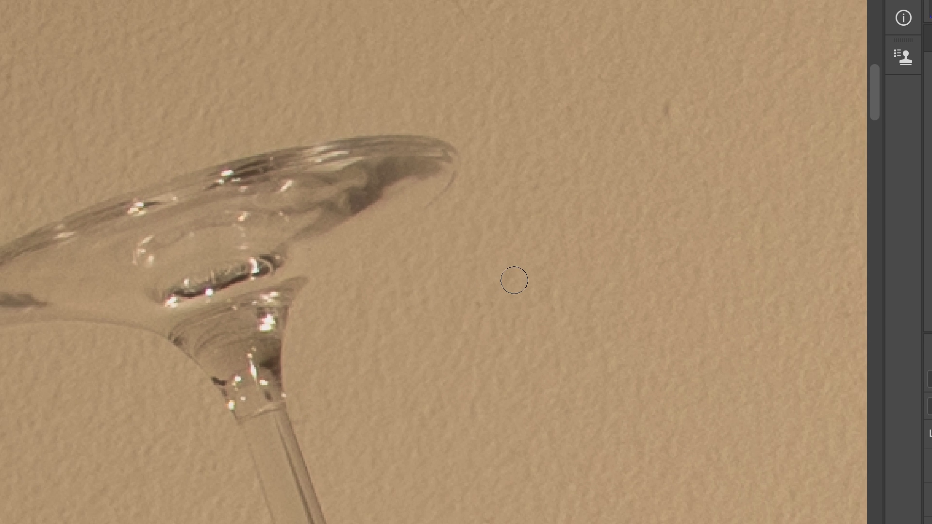
{"action": "scroll", "coordinate": [424, 269], "scroll_direction": "up", "scroll_amount": 2}
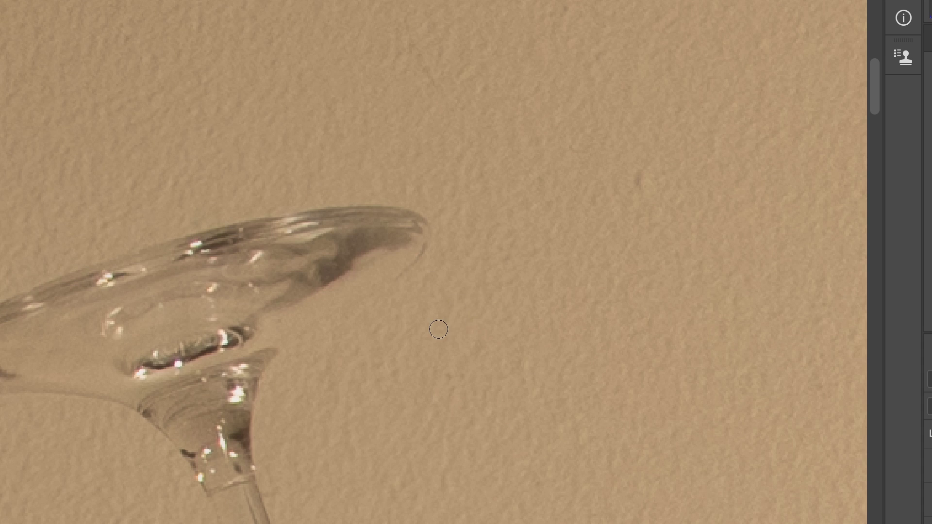
{"action": "scroll", "coordinate": [437, 327], "scroll_direction": "down", "scroll_amount": 3}
{"action": "scroll", "coordinate": [438, 329], "scroll_direction": "down", "scroll_amount": 5}
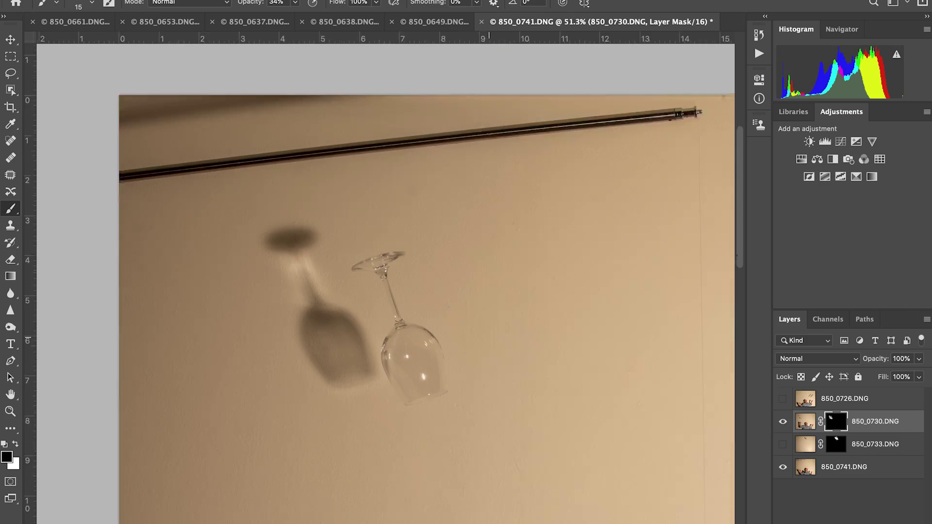
{"action": "scroll", "coordinate": [448, 307], "scroll_direction": "down", "scroll_amount": 4}
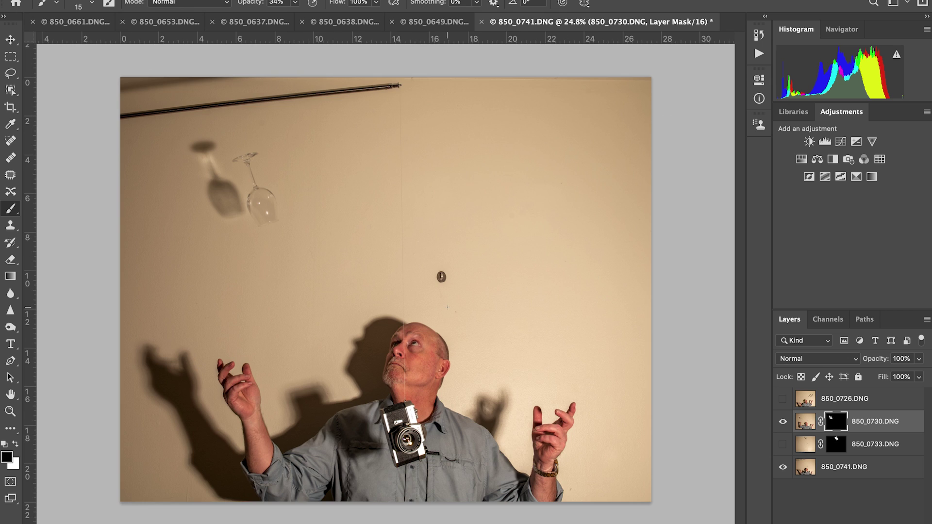
{"action": "left_click", "coordinate": [782, 444]}
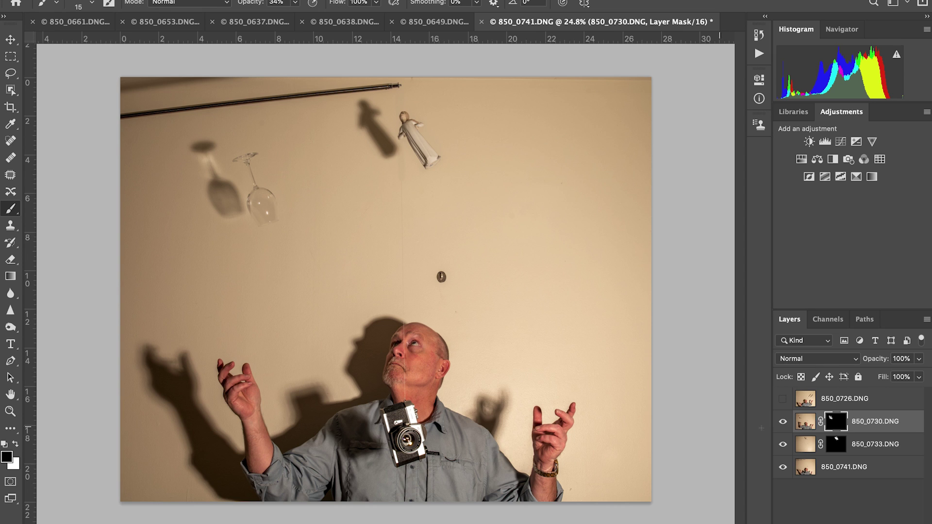
Show and select the 850_0726.DNG layer and add a black layer mask that hides all of it.
{"action": "left_click", "coordinate": [782, 403]}
{"action": "left_click", "coordinate": [834, 402]}
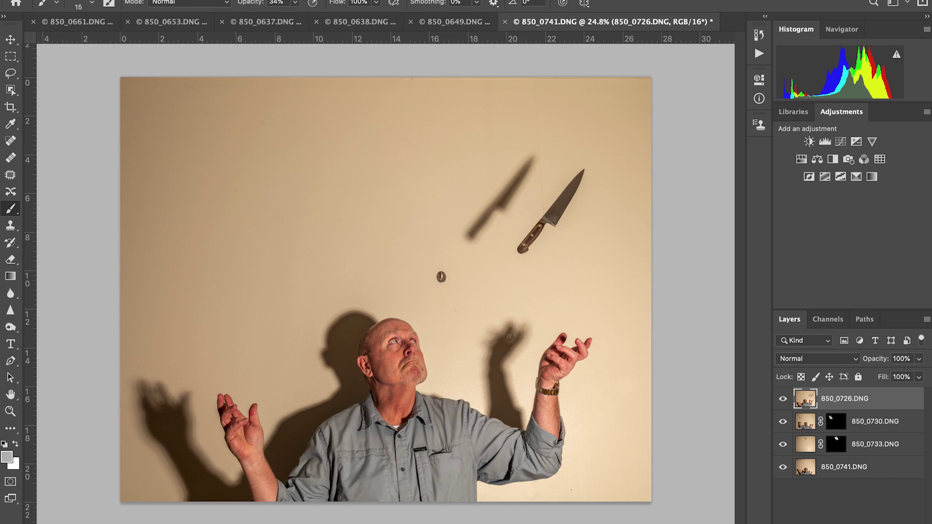
{"action": "left_click", "coordinate": [839, 520], "text": "alt"}
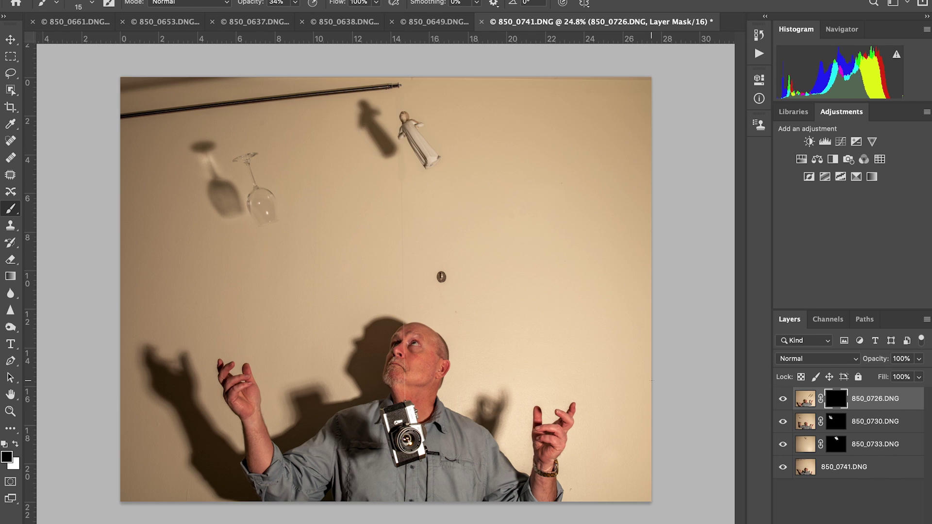
Make white the foreground color and temporarily disable the 850_0726.DNG layer mask.
{"action": "scroll", "coordinate": [523, 271], "scroll_direction": "up", "scroll_amount": 5}
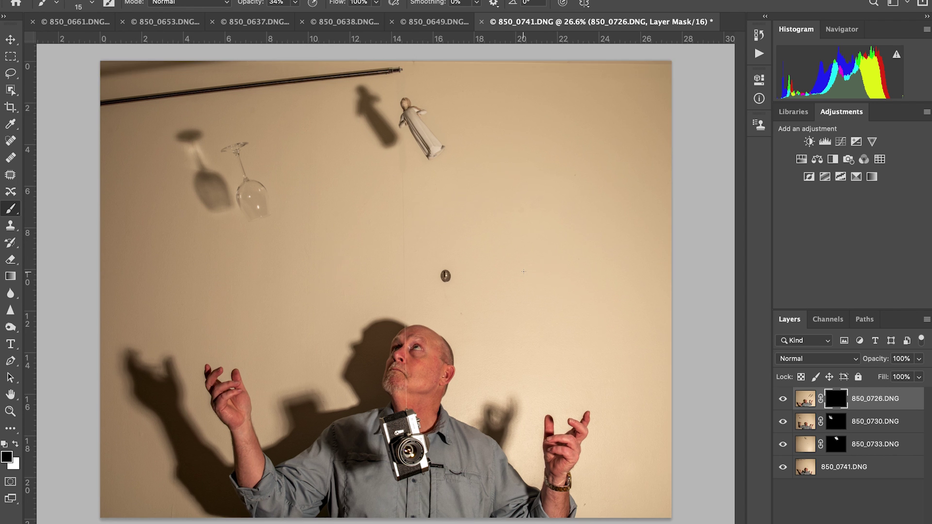
{"action": "scroll", "coordinate": [524, 271], "scroll_direction": "left", "scroll_amount": 3}
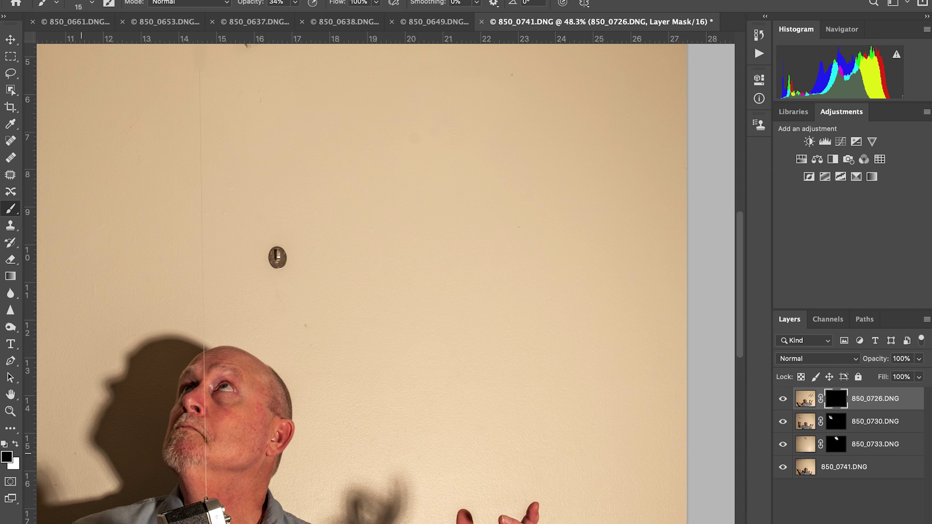
{"action": "key", "text": "x"}
{"action": "right_click", "coordinate": [834, 401]}
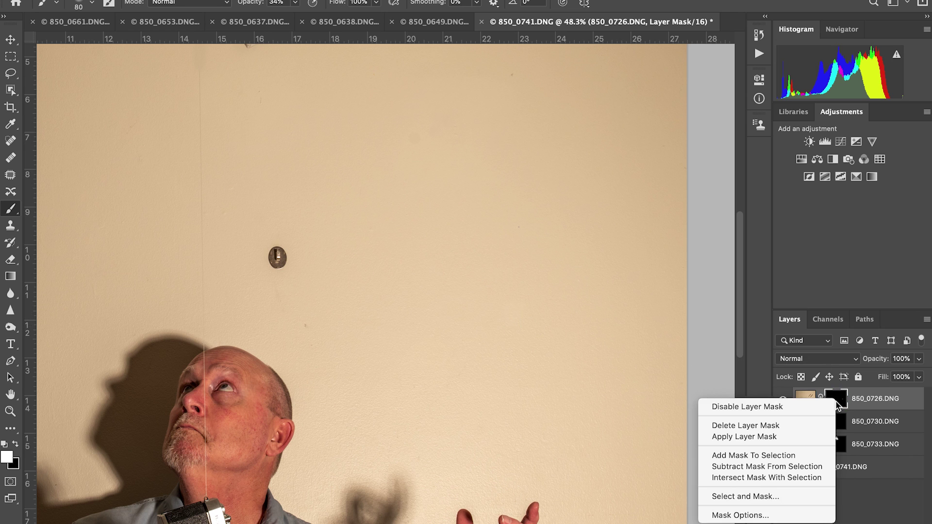
{"action": "left_click", "coordinate": [775, 408]}
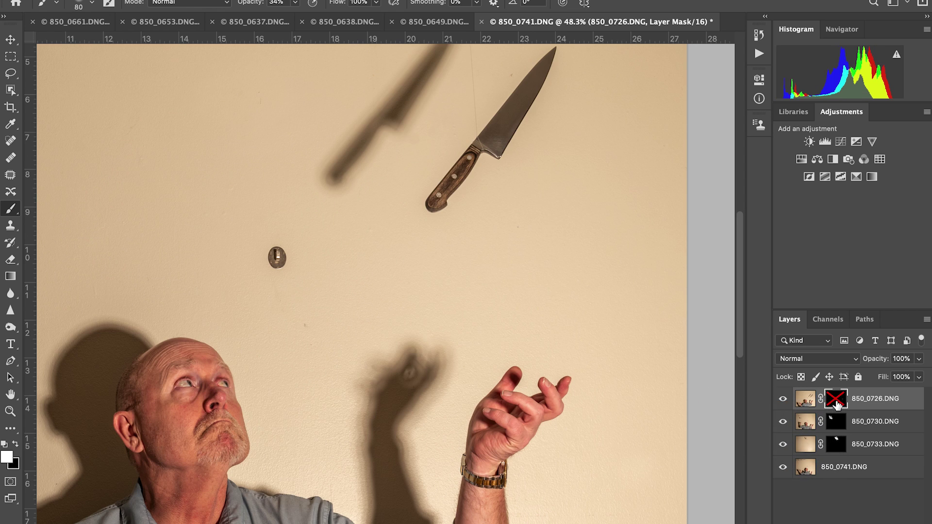
Locate the knife and its shadow in the unmasked photo and re-enable the 850_0726.DNG layer mask.
{"action": "scroll", "coordinate": [531, 199], "scroll_direction": "up", "scroll_amount": 10}
{"action": "scroll", "coordinate": [531, 199], "scroll_direction": "right", "scroll_amount": 10}
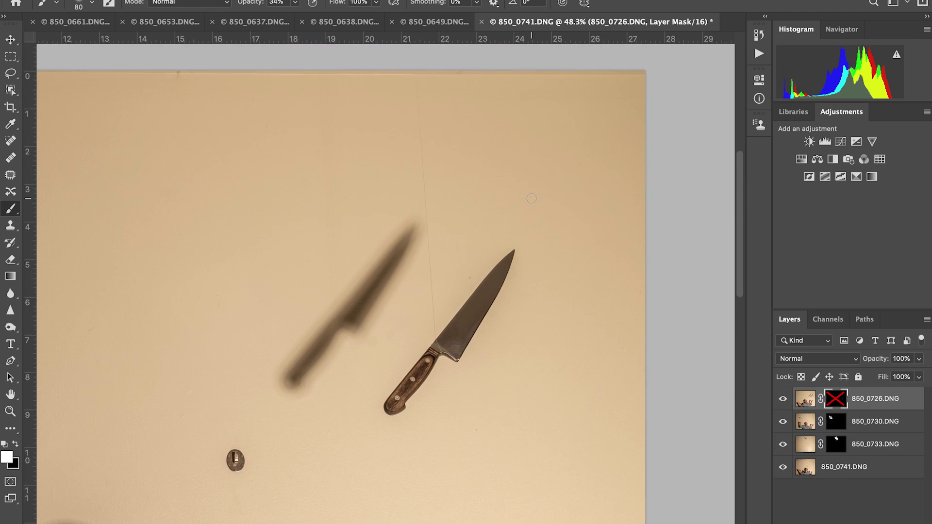
{"action": "scroll", "coordinate": [531, 198], "scroll_direction": "left", "scroll_amount": 5}
{"action": "scroll", "coordinate": [531, 198], "scroll_direction": "down", "scroll_amount": 1}
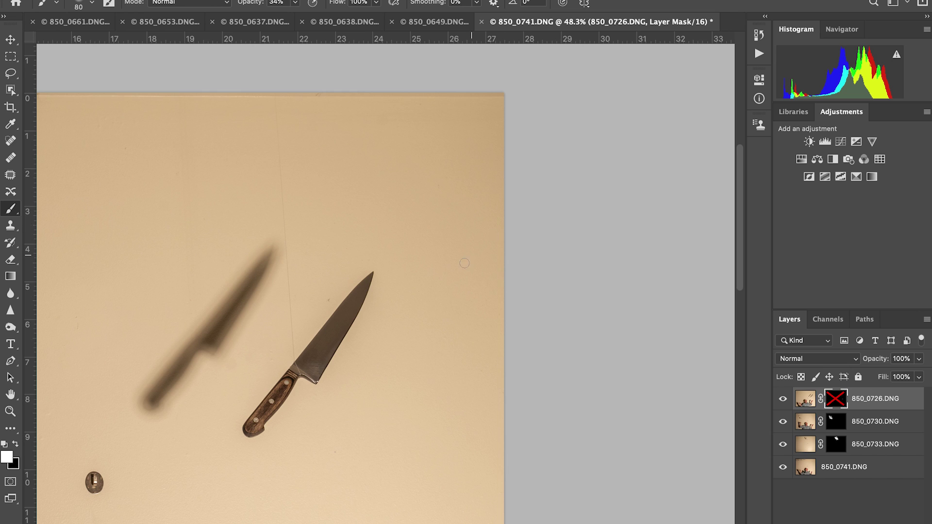
{"action": "scroll", "coordinate": [464, 263], "scroll_direction": "down", "scroll_amount": 2}
{"action": "scroll", "coordinate": [431, 314], "scroll_direction": "up", "scroll_amount": 1}
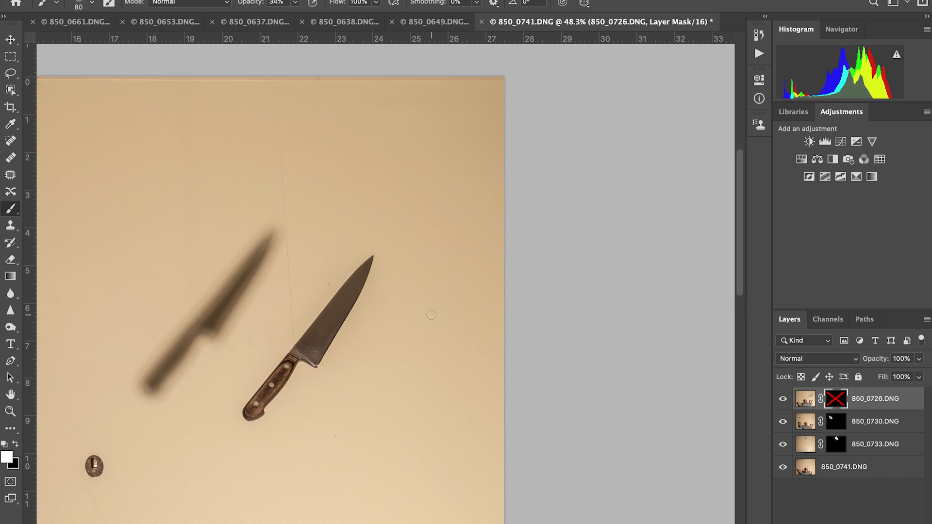
{"action": "right_click", "coordinate": [829, 402]}
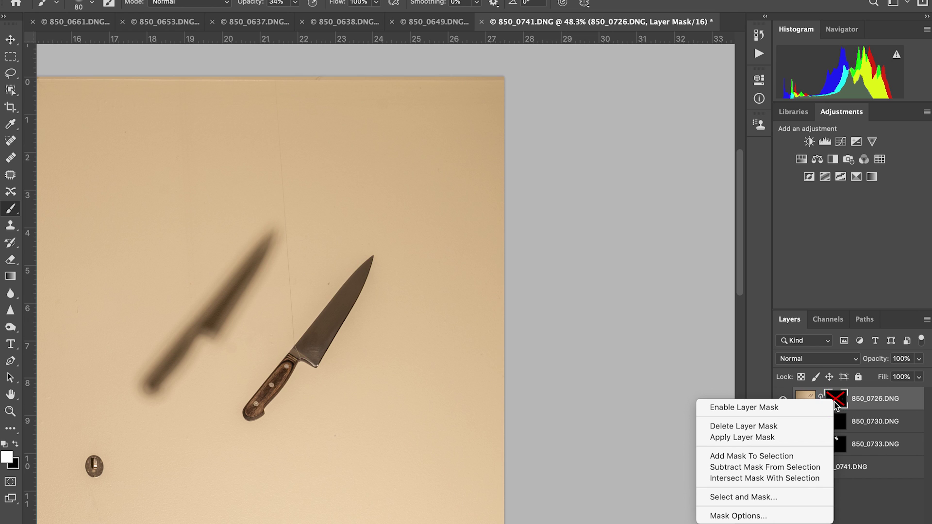
{"action": "left_click", "coordinate": [782, 406]}
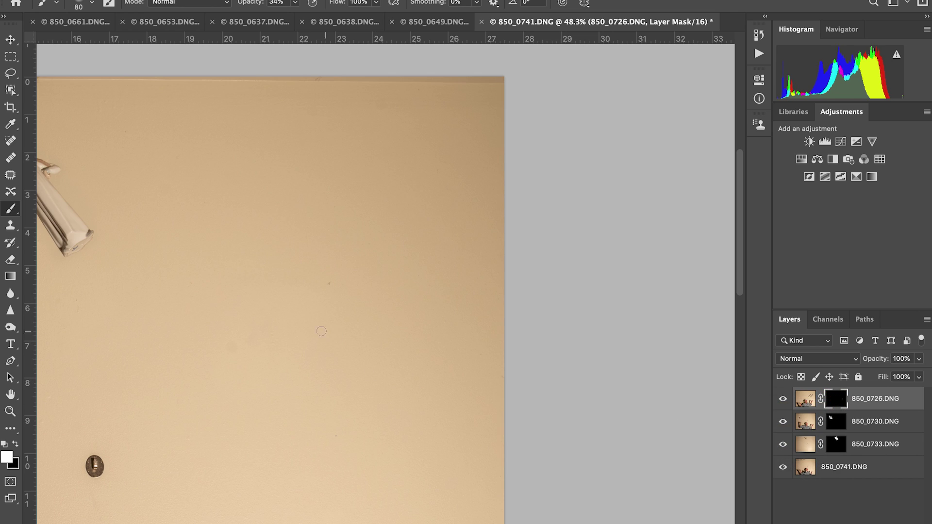
Reveal the knife's blade and handle by painting white on the 850_0726.DNG mask, enlarging the brush from 80 to 150 px.
{"action": "mouse_move", "coordinate": [319, 317]}
{"action": "left_mouse_down"}
{"action": "mouse_move", "coordinate": [305, 338]}
{"action": "mouse_move", "coordinate": [327, 313]}
{"action": "mouse_move", "coordinate": [303, 348]}
{"action": "mouse_move", "coordinate": [336, 305]}
{"action": "mouse_move", "coordinate": [314, 332]}
{"action": "mouse_move", "coordinate": [328, 302]}
{"action": "mouse_move", "coordinate": [355, 278]}
{"action": "mouse_move", "coordinate": [341, 302]}
{"action": "mouse_move", "coordinate": [367, 268]}
{"action": "mouse_move", "coordinate": [312, 346]}
{"action": "mouse_move", "coordinate": [296, 360]}
{"action": "mouse_move", "coordinate": [307, 338]}
{"action": "mouse_move", "coordinate": [293, 349]}
{"action": "mouse_move", "coordinate": [307, 337]}
{"action": "mouse_move", "coordinate": [285, 364]}
{"action": "mouse_move", "coordinate": [310, 344]}
{"action": "mouse_move", "coordinate": [299, 364]}
{"action": "mouse_move", "coordinate": [289, 370]}
{"action": "mouse_move", "coordinate": [300, 350]}
{"action": "mouse_move", "coordinate": [250, 416]}
{"action": "mouse_move", "coordinate": [256, 394]}
{"action": "mouse_move", "coordinate": [248, 412]}
{"action": "mouse_move", "coordinate": [371, 260]}
{"action": "mouse_move", "coordinate": [303, 359]}
{"action": "mouse_move", "coordinate": [377, 259]}
{"action": "mouse_move", "coordinate": [314, 360]}
{"action": "left_mouse_up"}
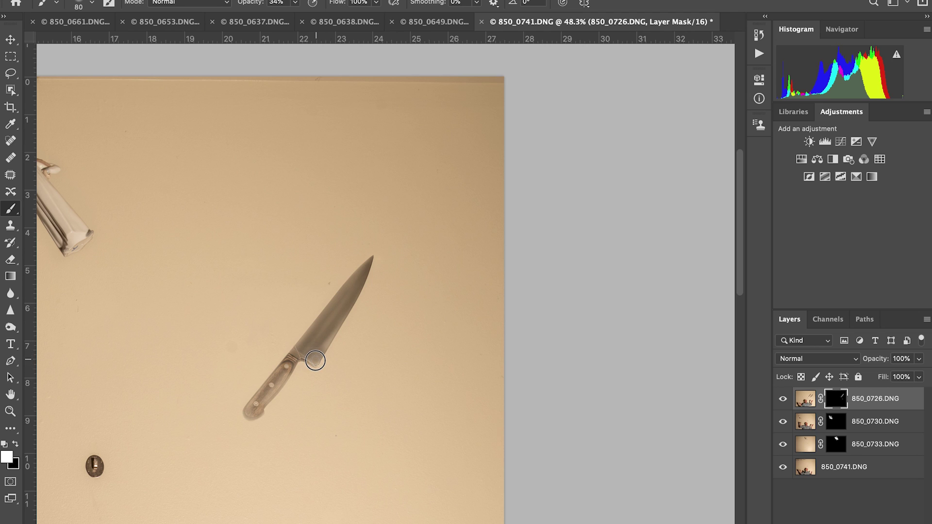
{"action": "mouse_move", "coordinate": [314, 364]}
{"action": "left_mouse_down"}
{"action": "mouse_move", "coordinate": [249, 411]}
{"action": "mouse_move", "coordinate": [371, 258]}
{"action": "mouse_move", "coordinate": [335, 336]}
{"action": "mouse_move", "coordinate": [357, 277]}
{"action": "mouse_move", "coordinate": [270, 374]}
{"action": "mouse_move", "coordinate": [256, 411]}
{"action": "mouse_move", "coordinate": [296, 349]}
{"action": "mouse_move", "coordinate": [299, 364]}
{"action": "mouse_move", "coordinate": [278, 391]}
{"action": "mouse_move", "coordinate": [249, 415]}
{"action": "mouse_move", "coordinate": [290, 368]}
{"action": "mouse_move", "coordinate": [320, 362]}
{"action": "mouse_move", "coordinate": [338, 319]}
{"action": "mouse_move", "coordinate": [322, 327]}
{"action": "mouse_move", "coordinate": [319, 338]}
{"action": "mouse_move", "coordinate": [365, 268]}
{"action": "mouse_move", "coordinate": [328, 321]}
{"action": "mouse_move", "coordinate": [335, 324]}
{"action": "mouse_move", "coordinate": [269, 392]}
{"action": "mouse_move", "coordinate": [366, 272]}
{"action": "mouse_move", "coordinate": [337, 325]}
{"action": "mouse_move", "coordinate": [301, 357]}
{"action": "mouse_move", "coordinate": [365, 269]}
{"action": "mouse_move", "coordinate": [264, 396]}
{"action": "mouse_move", "coordinate": [309, 354]}
{"action": "mouse_move", "coordinate": [316, 359]}
{"action": "mouse_move", "coordinate": [370, 261]}
{"action": "mouse_move", "coordinate": [253, 403]}
{"action": "mouse_move", "coordinate": [315, 346]}
{"action": "mouse_move", "coordinate": [284, 377]}
{"action": "left_mouse_up"}
{"action": "key", "text": "bracketright"}
{"action": "key", "text": "bracketright"}
{"action": "key", "text": "bracketright"}
{"action": "key", "text": "bracketright"}
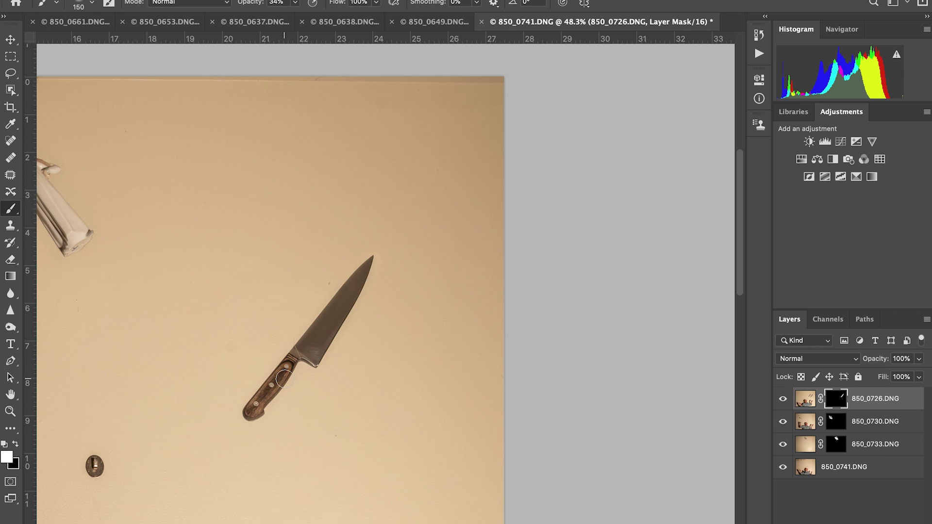
{"action": "mouse_move", "coordinate": [284, 378]}
{"action": "left_mouse_down"}
{"action": "mouse_move", "coordinate": [342, 298]}
{"action": "mouse_move", "coordinate": [323, 324]}
{"action": "left_mouse_up"}
Try selecting the knife on the 850_0726.DNG photo itself with the Object Selection tool, and clear the selection.
{"action": "left_click", "coordinate": [804, 401]}
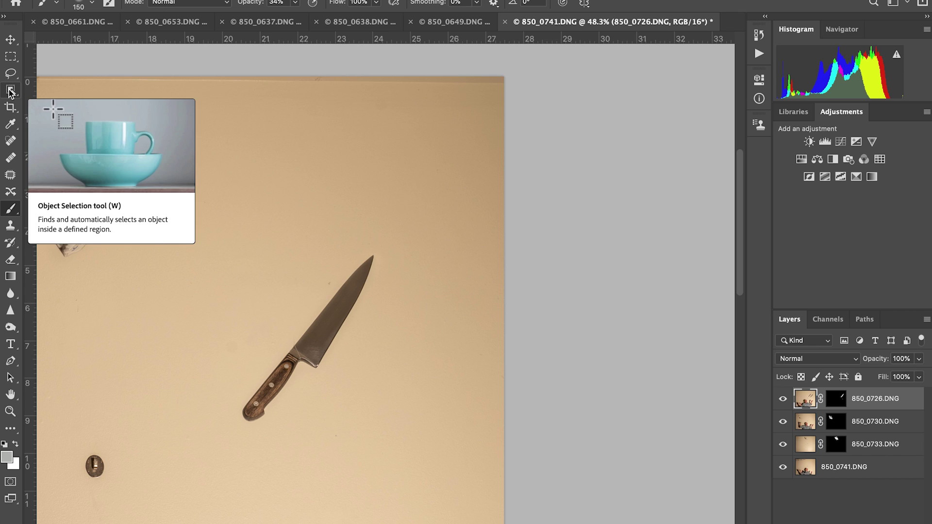
{"action": "left_click", "coordinate": [10, 90]}
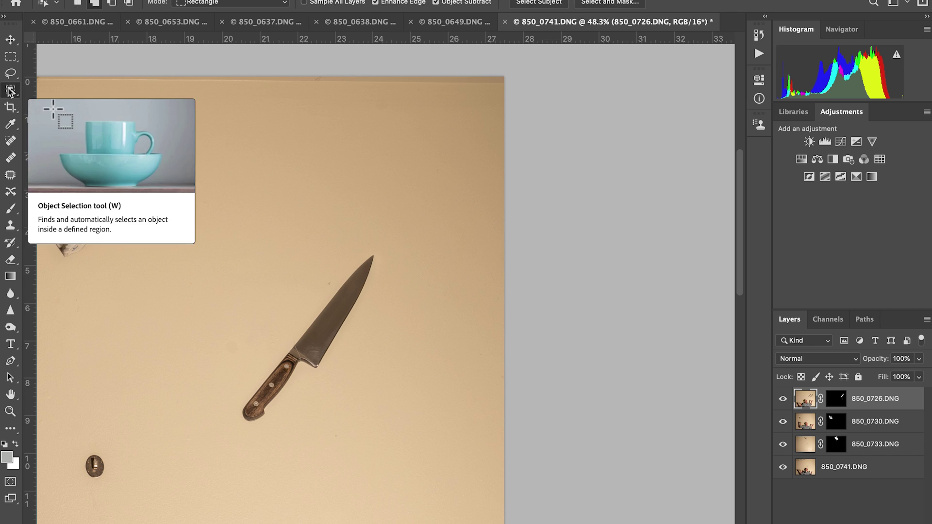
{"action": "mouse_move", "coordinate": [231, 235]}
{"action": "left_mouse_down"}
{"action": "mouse_move", "coordinate": [350, 244]}
{"action": "mouse_move", "coordinate": [389, 365]}
{"action": "mouse_move", "coordinate": [380, 434]}
{"action": "left_mouse_up"}
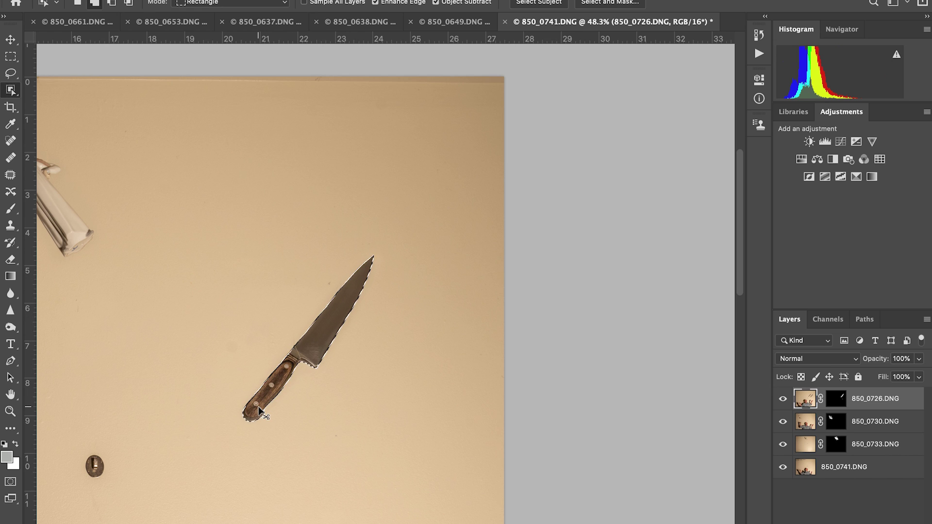
{"action": "key", "text": "super+d"}
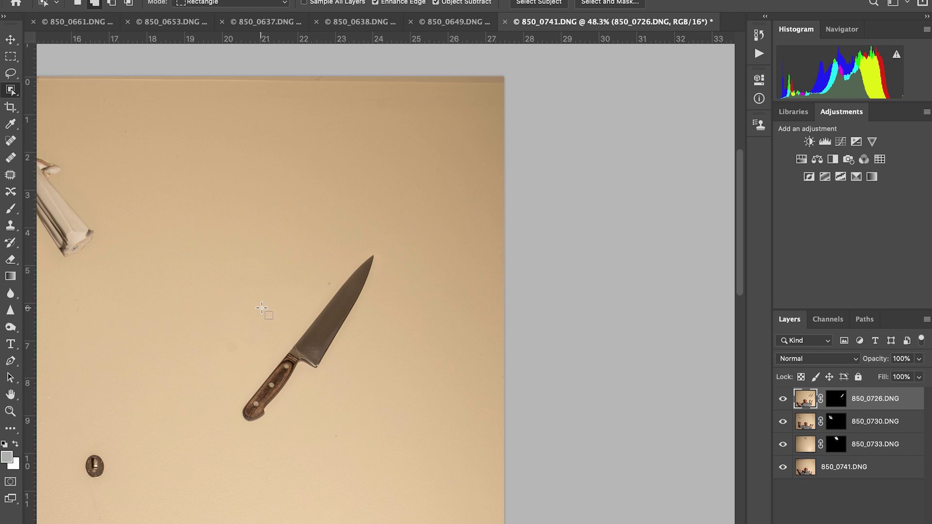
{"action": "scroll", "coordinate": [237, 319], "scroll_direction": "left", "scroll_amount": 8}
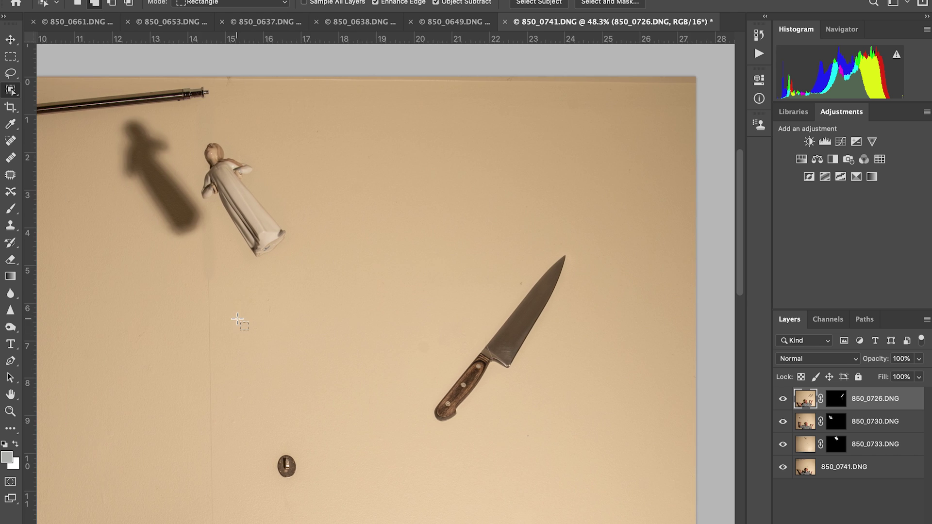
{"action": "key", "text": "j"}
{"action": "scroll", "coordinate": [454, 286], "scroll_direction": "down", "scroll_amount": 3}
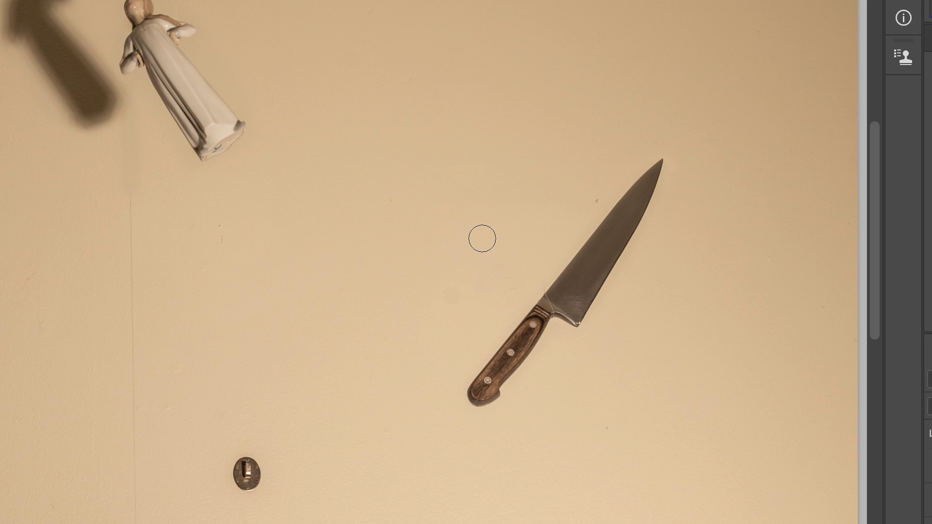
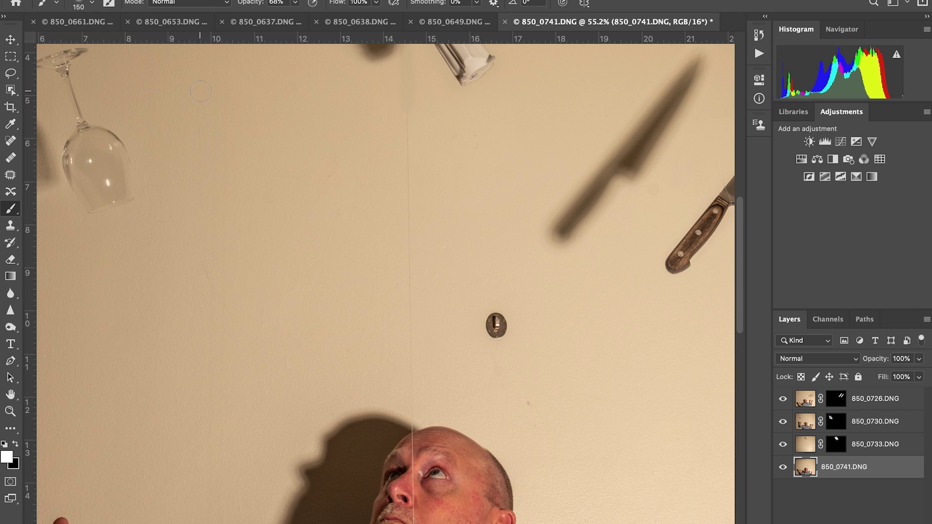
Remove the round metal hook and the upper stretch of wall thread on 850_0741.DNG with the Spot Healing Brush at 150 px.
{"action": "left_click", "coordinate": [10, 141]}
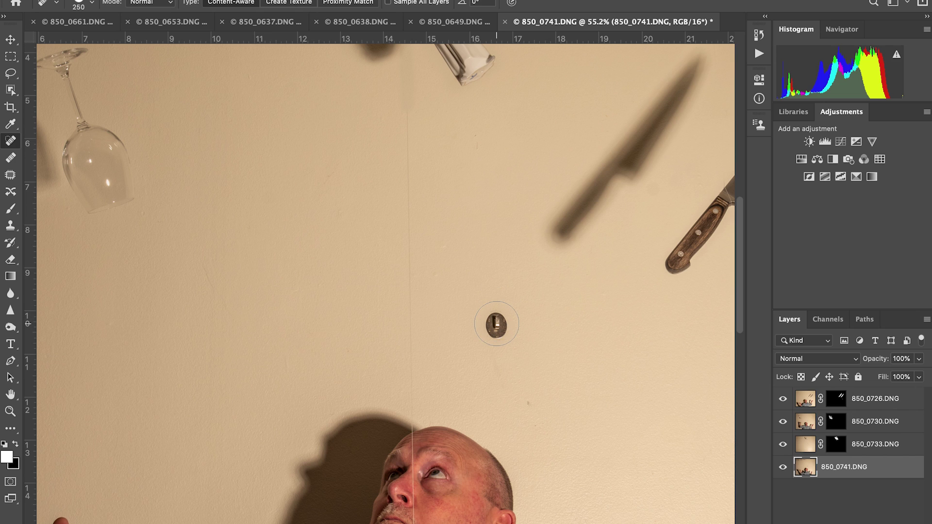
{"action": "key", "text": "bracketleft"}
{"action": "key", "text": "bracketleft"}
{"action": "key", "text": "bracketleft"}
{"action": "left_click_drag", "start_coordinate": [497, 322], "coordinate": [494, 318]}
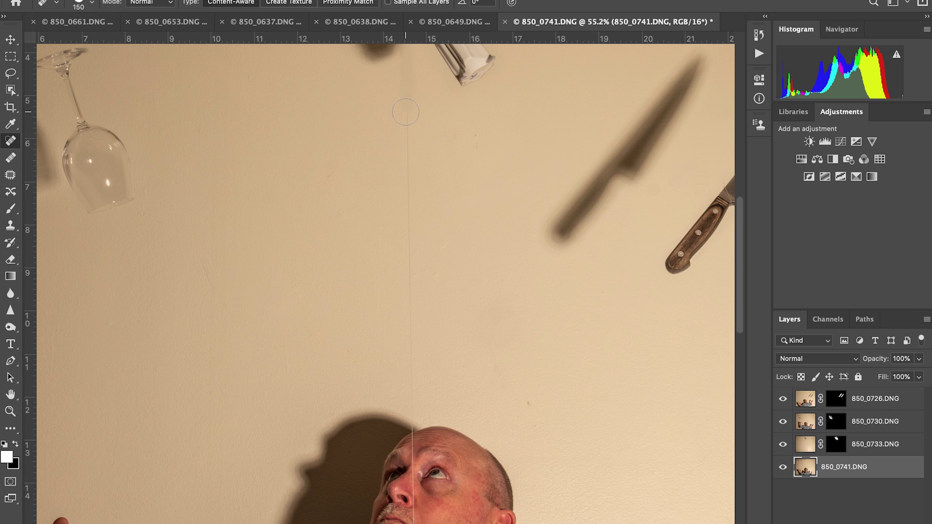
{"action": "left_click_drag", "start_coordinate": [404, 112], "coordinate": [415, 359]}
Heal away the thin thread on the wall down to just above the head's shadow, reducing the brush to 35 px.
{"action": "scroll", "coordinate": [457, 324], "scroll_direction": "down", "scroll_amount": 3}
{"action": "key", "text": "bracketright"}
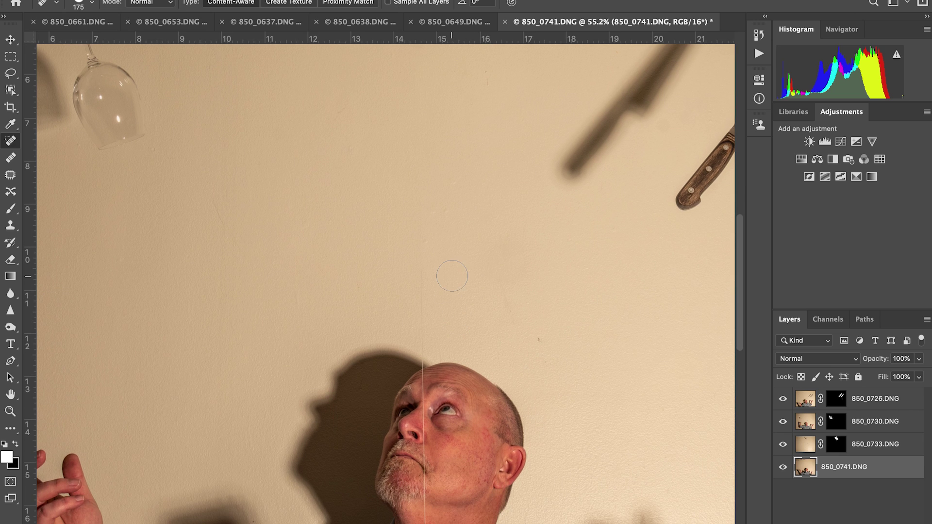
{"action": "key", "text": "bracketleft"}
{"action": "key", "text": "bracketleft"}
{"action": "key", "text": "bracketleft"}
{"action": "key", "text": "bracketleft"}
{"action": "key", "text": "bracketleft"}
{"action": "scroll", "coordinate": [451, 276], "scroll_direction": "up", "scroll_amount": 6}
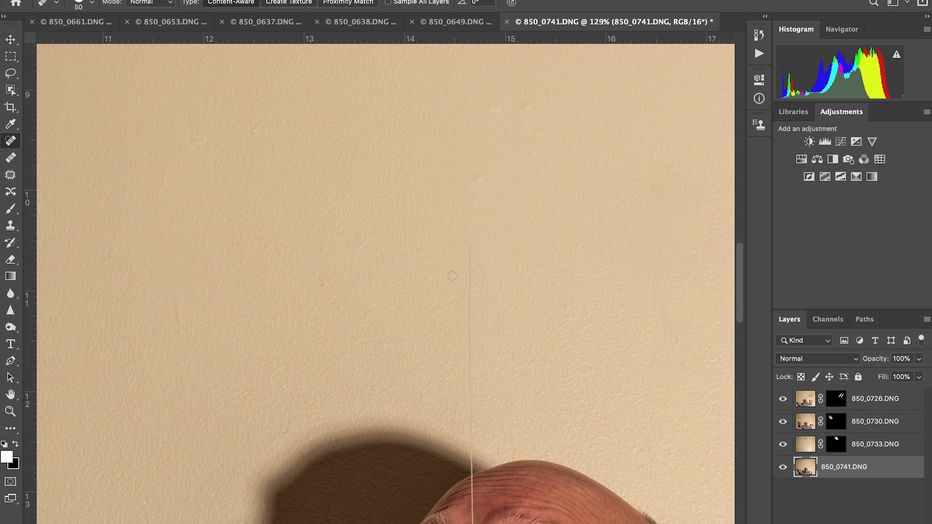
{"action": "scroll", "coordinate": [452, 276], "scroll_direction": "right", "scroll_amount": 2}
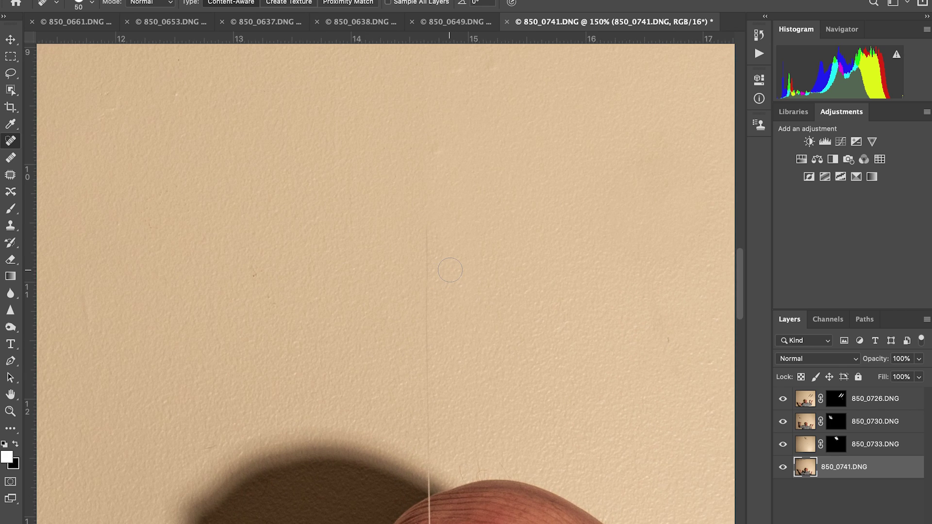
{"action": "key", "text": "bracketleft"}
{"action": "key", "text": "bracketleft"}
{"action": "key", "text": "bracketleft"}
{"action": "left_click_drag", "start_coordinate": [427, 220], "coordinate": [428, 416]}
{"action": "scroll", "coordinate": [428, 417], "scroll_direction": "down", "scroll_amount": 3}
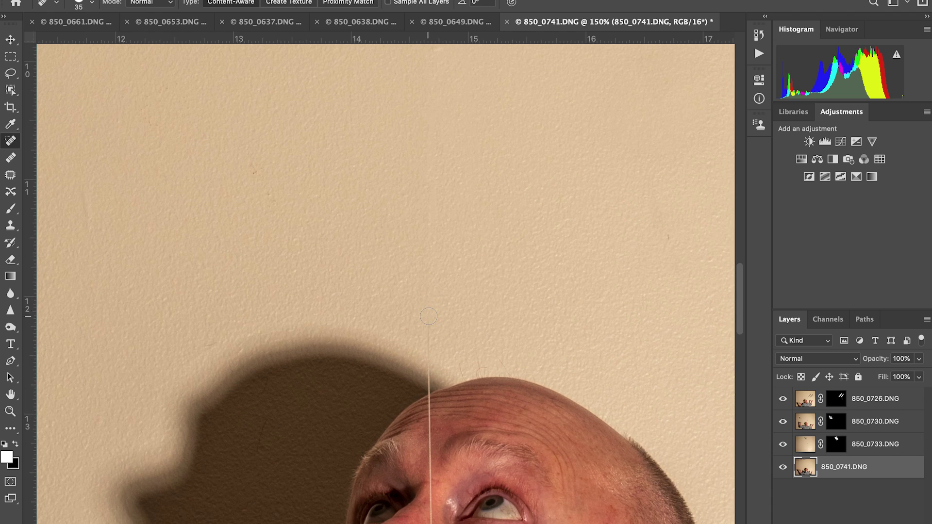
Heal away the remaining thread on the wall and across the shadow's edge down to the head, using a smaller brush.
{"action": "scroll", "coordinate": [426, 427], "scroll_direction": "down", "scroll_amount": 7}
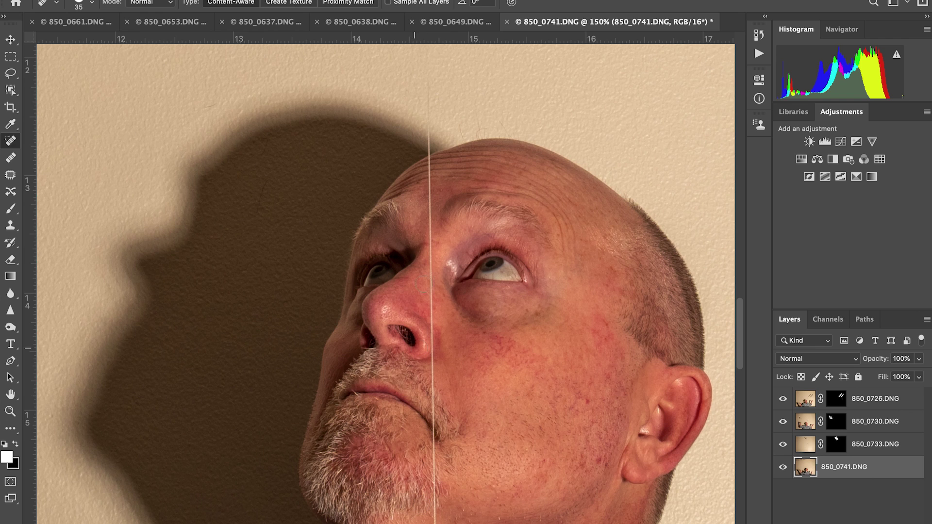
{"action": "scroll", "coordinate": [428, 480], "scroll_direction": "up", "scroll_amount": 10}
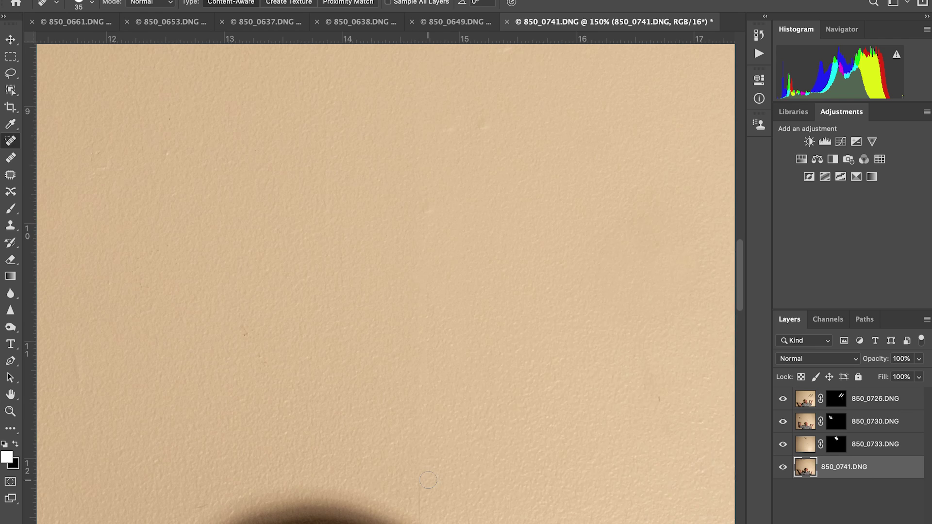
{"action": "scroll", "coordinate": [427, 480], "scroll_direction": "down", "scroll_amount": 5}
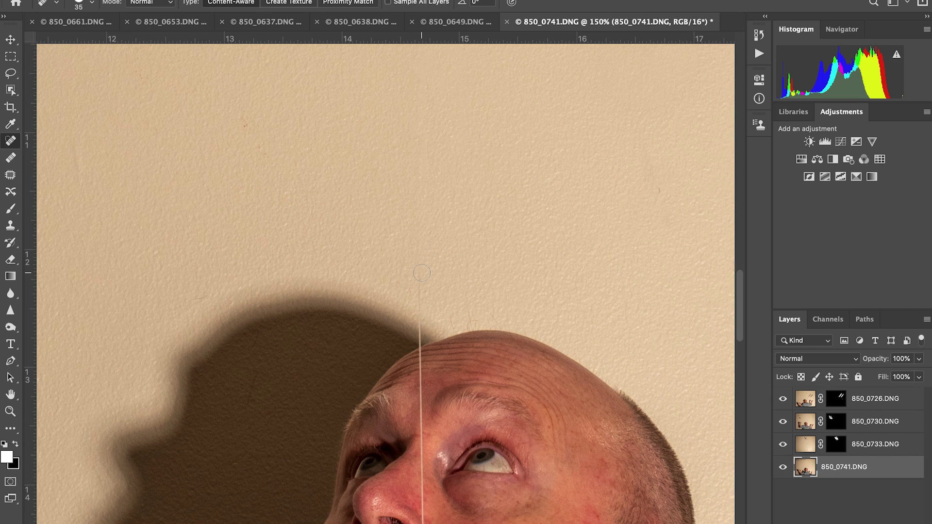
{"action": "key", "text": "bracketleft"}
{"action": "mouse_move", "coordinate": [419, 270]}
{"action": "left_mouse_down"}
{"action": "mouse_move", "coordinate": [421, 323]}
{"action": "mouse_move", "coordinate": [469, 307]}
{"action": "mouse_move", "coordinate": [420, 345]}
{"action": "left_mouse_up"}
{"action": "scroll", "coordinate": [473, 339], "scroll_direction": "up", "scroll_amount": 5}
{"action": "scroll", "coordinate": [661, 355], "scroll_direction": "down", "scroll_amount": 2}
{"action": "scroll", "coordinate": [624, 372], "scroll_direction": "down", "scroll_amount": 1}
{"action": "scroll", "coordinate": [624, 371], "scroll_direction": "right", "scroll_amount": 1}
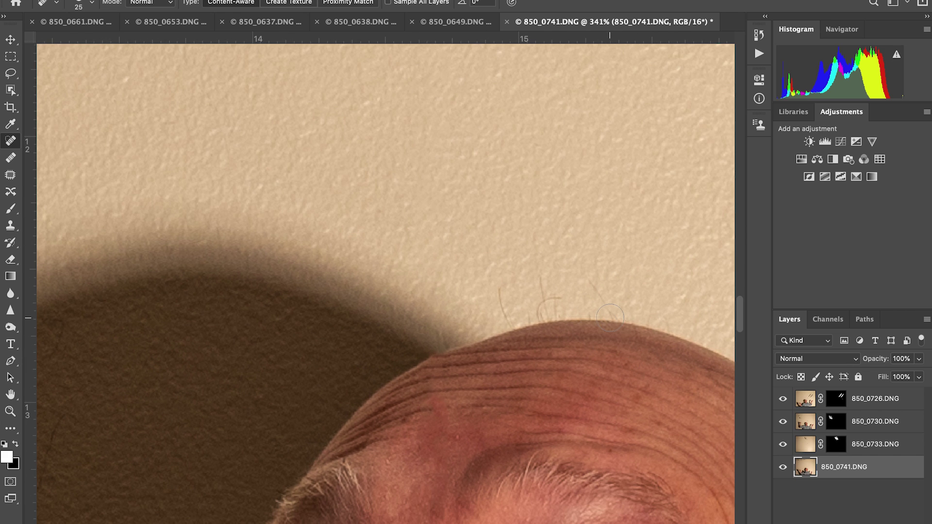
Remove the stray hairs sticking up from the top of the head with the Spot Healing Brush, reducing it to 9 px.
{"action": "left_click_drag", "start_coordinate": [500, 290], "coordinate": [512, 324]}
{"action": "key", "text": "bracketleft"}
{"action": "key", "text": "bracketleft"}
{"action": "key", "text": "bracketleft"}
{"action": "key", "text": "bracketleft"}
{"action": "mouse_move", "coordinate": [541, 278]}
{"action": "left_mouse_down"}
{"action": "mouse_move", "coordinate": [542, 318]}
{"action": "mouse_move", "coordinate": [558, 298]}
{"action": "mouse_move", "coordinate": [597, 285]}
{"action": "mouse_move", "coordinate": [611, 313]}
{"action": "mouse_move", "coordinate": [626, 313]}
{"action": "mouse_move", "coordinate": [625, 281]}
{"action": "left_mouse_up"}
Remove the thread beside the nose, from the nose bridge down to the moustache, with the 9 px Spot Healing Brush.
{"action": "scroll", "coordinate": [487, 307], "scroll_direction": "down", "scroll_amount": 5}
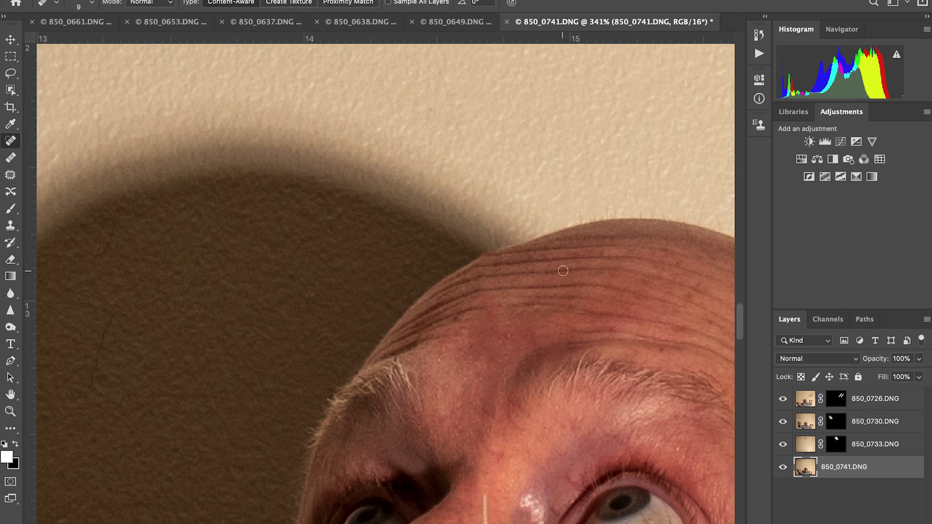
{"action": "key", "text": "s"}
{"action": "scroll", "coordinate": [145, 157], "scroll_direction": "down", "scroll_amount": 5}
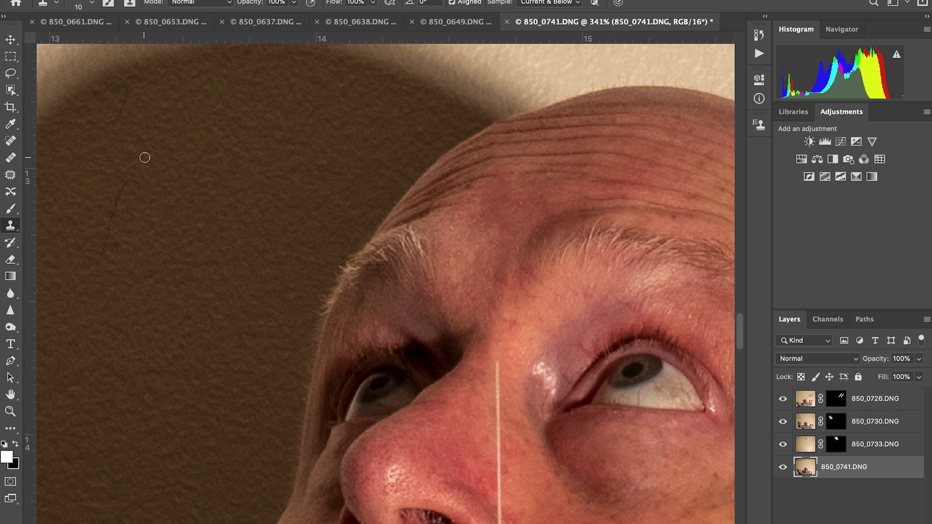
{"action": "key", "text": "j"}
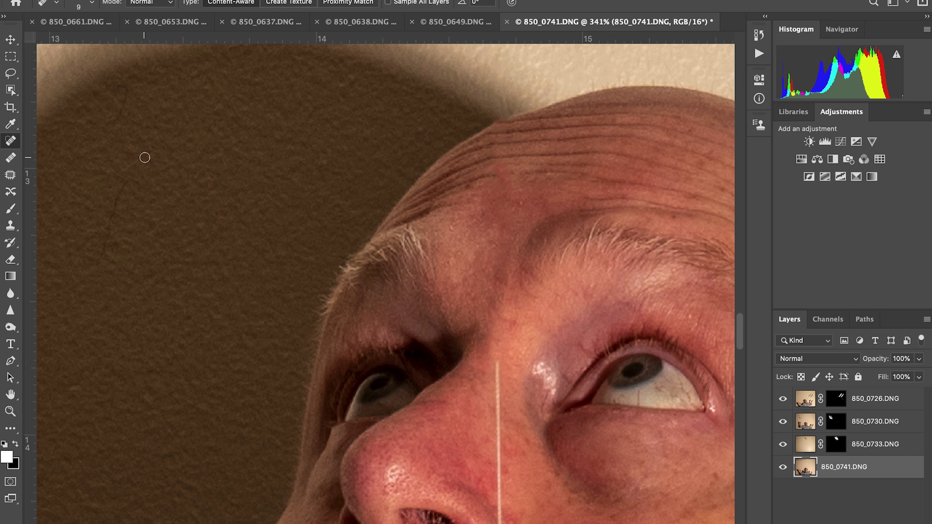
{"action": "scroll", "coordinate": [472, 350], "scroll_direction": "down", "scroll_amount": 4}
{"action": "left_click", "coordinate": [472, 350]}
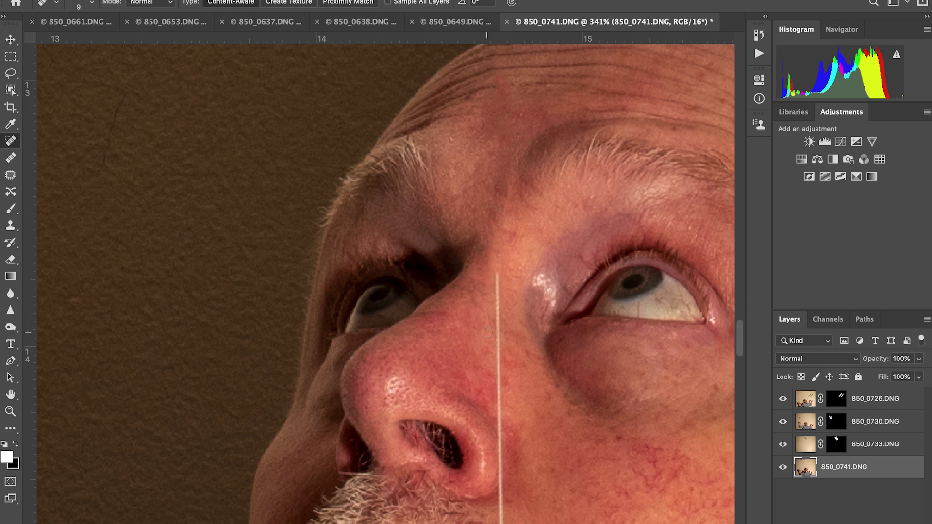
{"action": "left_click_drag", "start_coordinate": [496, 277], "coordinate": [496, 428]}
{"action": "scroll", "coordinate": [496, 427], "scroll_direction": "down", "scroll_amount": 5}
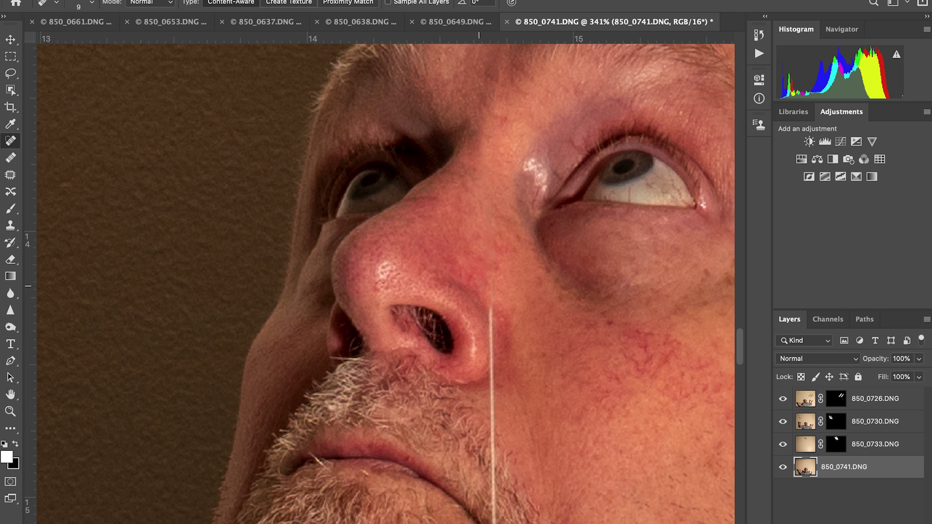
{"action": "left_click_drag", "start_coordinate": [491, 287], "coordinate": [493, 435]}
Heal away the thread over the neck below the beard and its loose ends above the camera's strap lug.
{"action": "scroll", "coordinate": [492, 276], "scroll_direction": "down", "scroll_amount": 10}
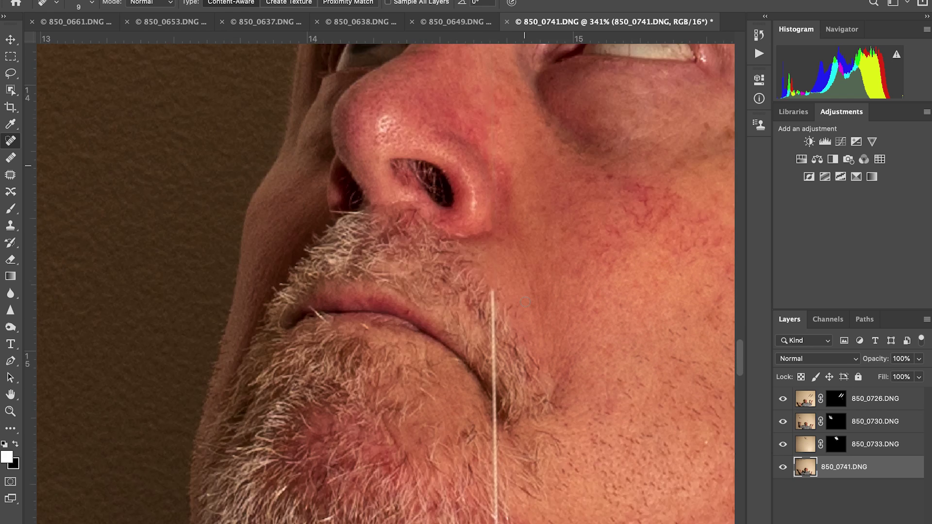
{"action": "left_click_drag", "start_coordinate": [503, 186], "coordinate": [502, 190]}
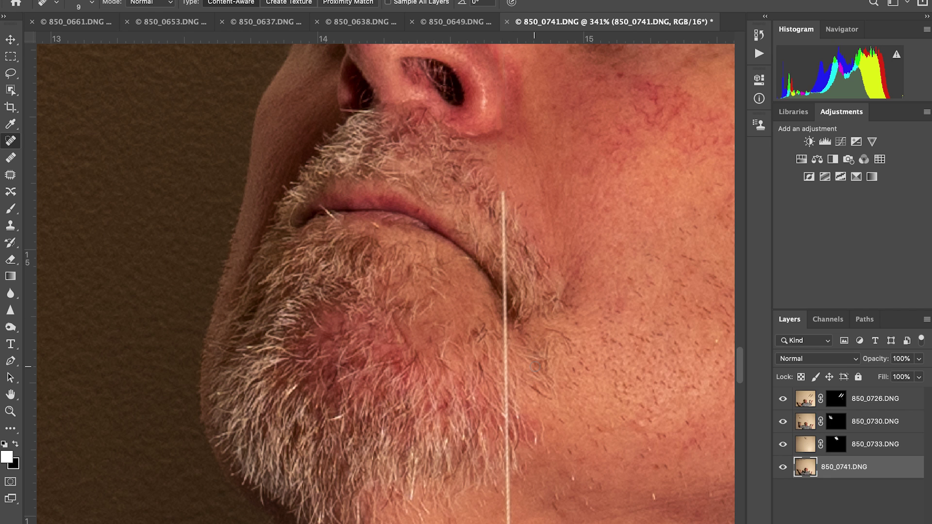
{"action": "scroll", "coordinate": [521, 494], "scroll_direction": "down", "scroll_amount": 8}
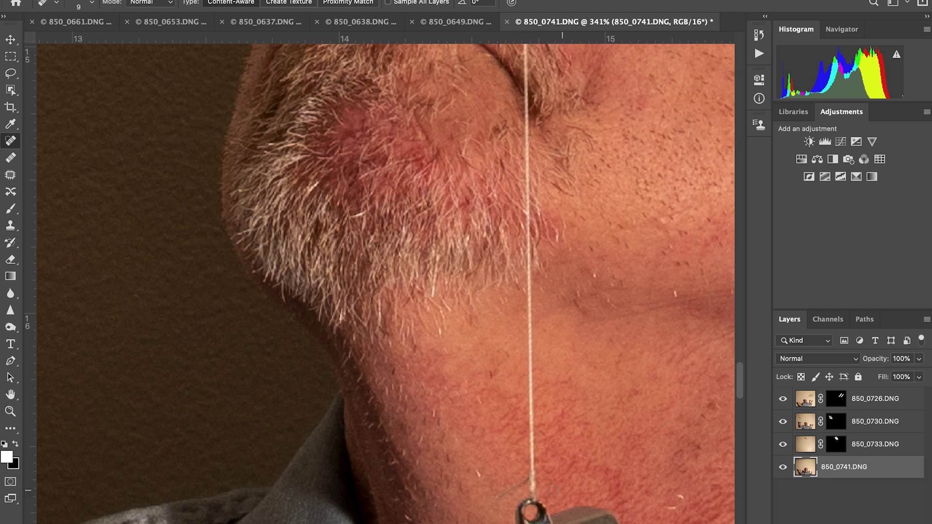
{"action": "left_click_drag", "start_coordinate": [524, 493], "coordinate": [529, 276]}
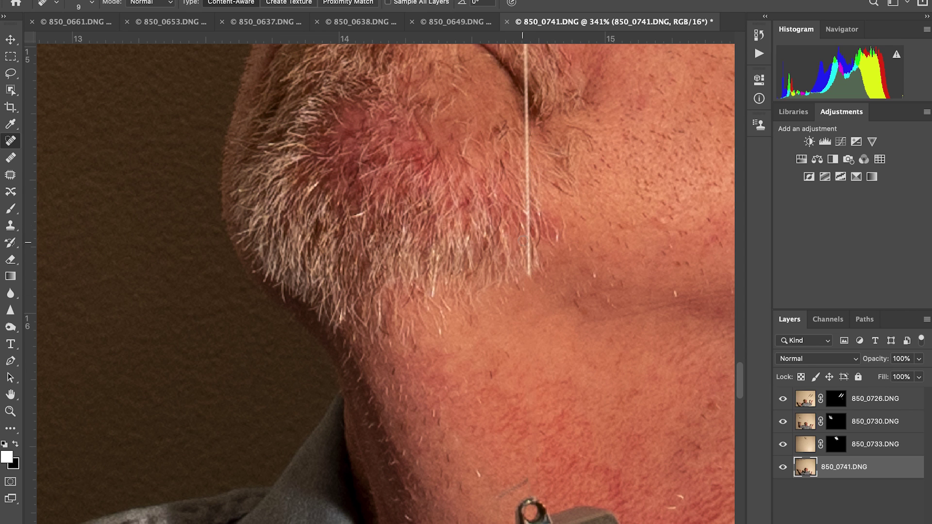
{"action": "scroll", "coordinate": [510, 300], "scroll_direction": "down", "scroll_amount": 5}
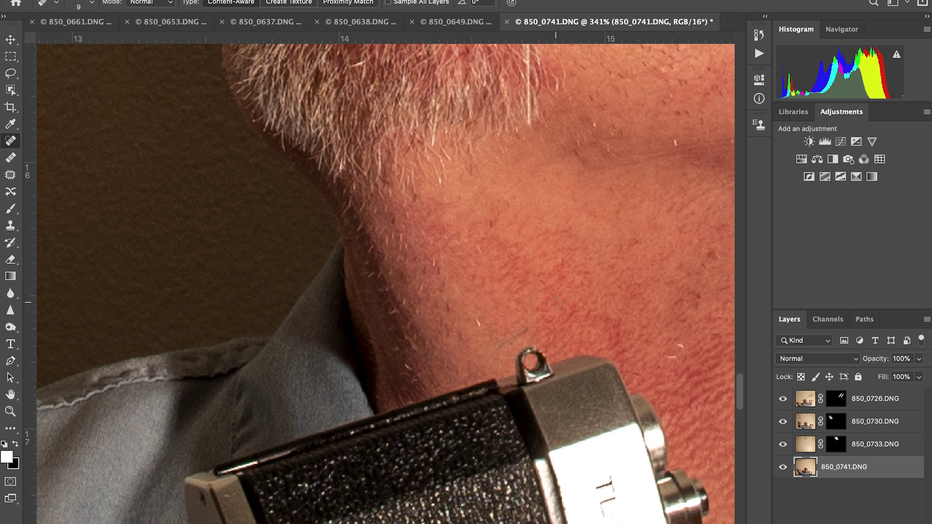
{"action": "left_click_drag", "start_coordinate": [499, 346], "coordinate": [534, 326]}
Examine the camera, neck and beard for remaining traces of thread.
{"action": "scroll", "coordinate": [599, 298], "scroll_direction": "down", "scroll_amount": 5}
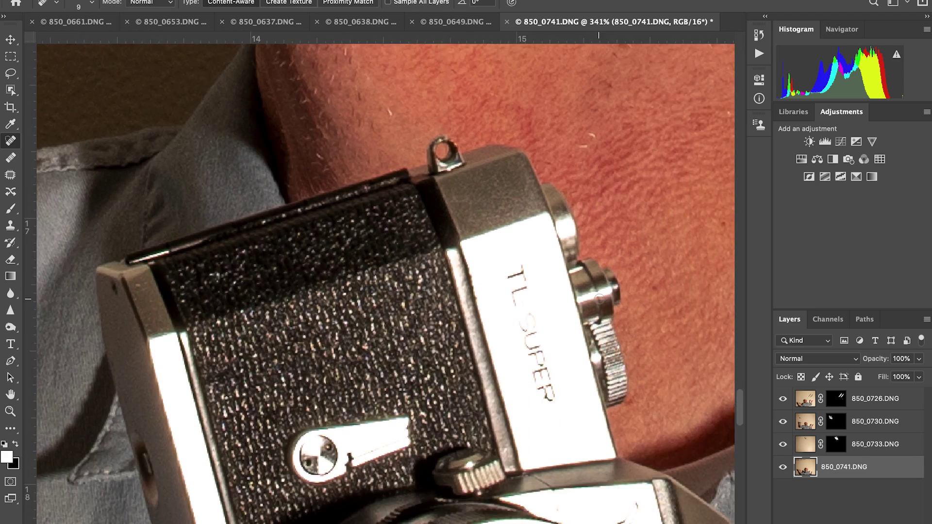
{"action": "scroll", "coordinate": [599, 299], "scroll_direction": "up", "scroll_amount": 7}
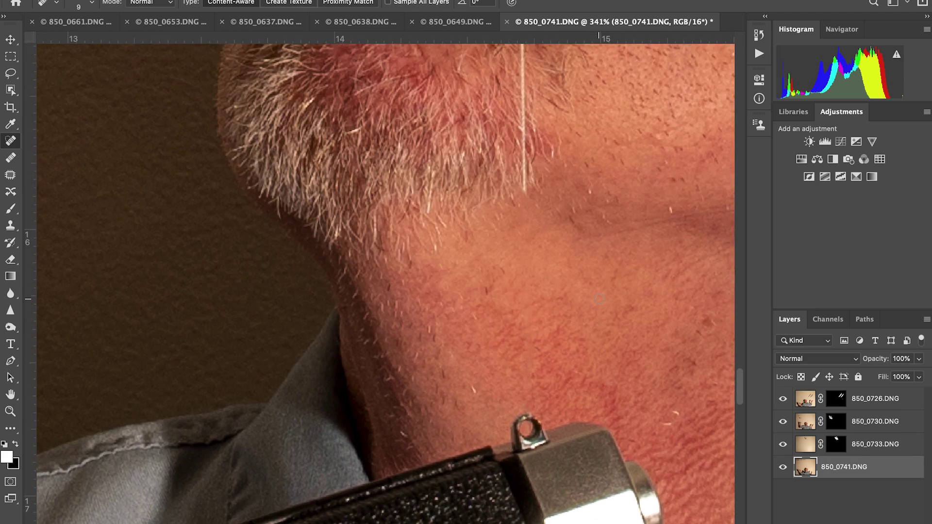
{"action": "scroll", "coordinate": [599, 299], "scroll_direction": "down", "scroll_amount": 6}
{"action": "scroll", "coordinate": [598, 300], "scroll_direction": "down", "scroll_amount": 10}
{"action": "scroll", "coordinate": [598, 300], "scroll_direction": "up", "scroll_amount": 4}
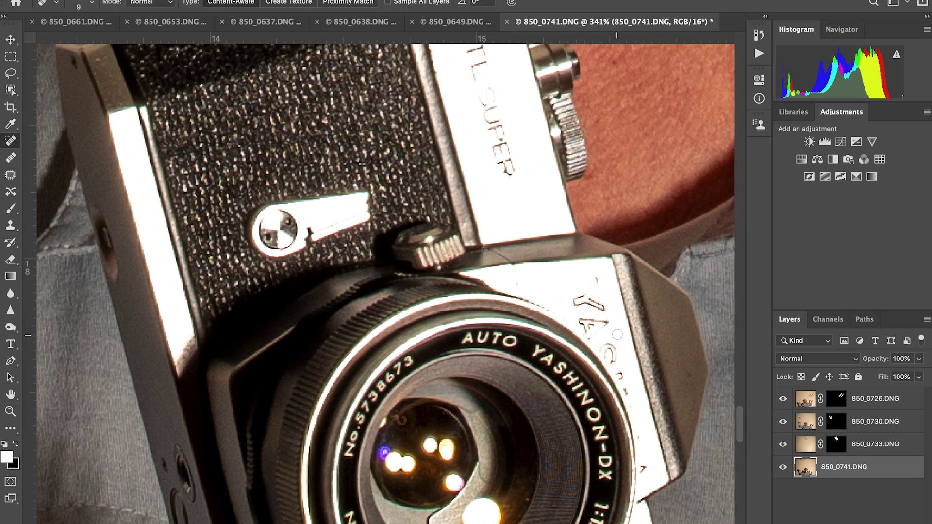
{"action": "scroll", "coordinate": [533, 166], "scroll_direction": "up", "scroll_amount": 8}
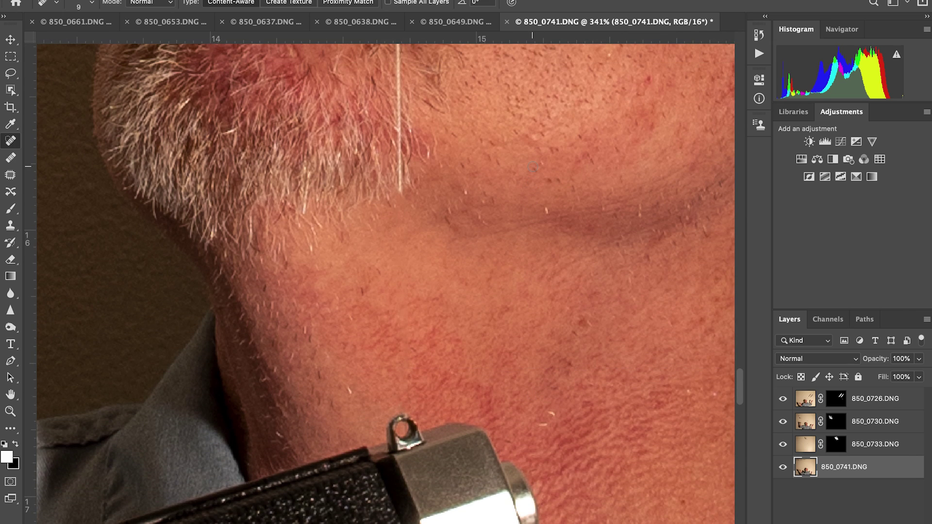
{"action": "scroll", "coordinate": [459, 220], "scroll_direction": "up", "scroll_amount": 5}
{"action": "scroll", "coordinate": [459, 221], "scroll_direction": "down", "scroll_amount": 1}
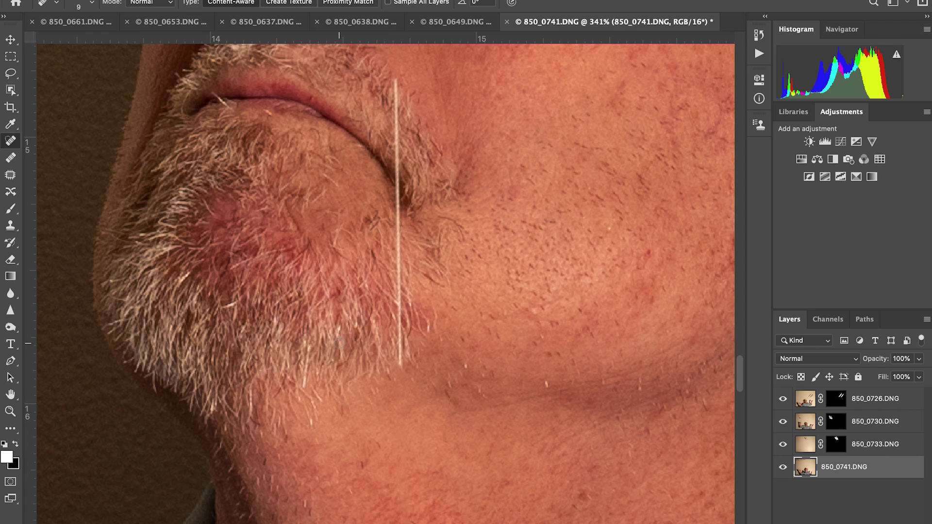
Clone beard and skin texture over the vertical thread running from the moustache across the mouth corner to the chin.
{"action": "key", "text": "s"}
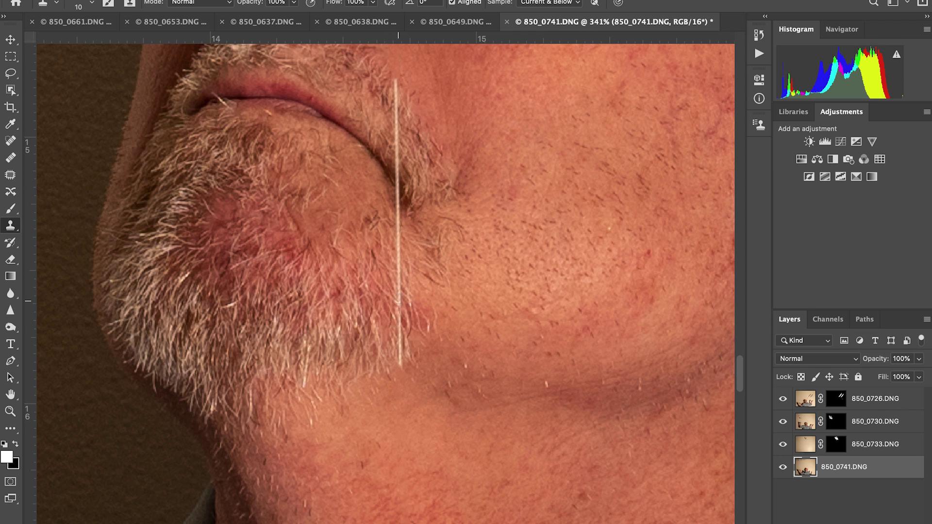
{"action": "left_click", "coordinate": [382, 308], "text": "alt"}
{"action": "mouse_move", "coordinate": [399, 309]}
{"action": "left_mouse_down"}
{"action": "mouse_move", "coordinate": [397, 297]}
{"action": "mouse_move", "coordinate": [400, 361]}
{"action": "left_mouse_up"}
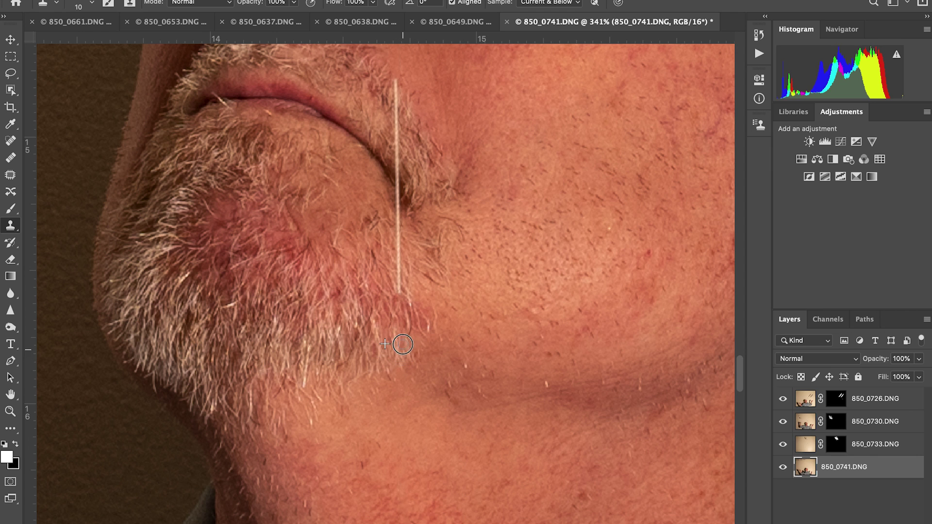
{"action": "mouse_move", "coordinate": [397, 291]}
{"action": "left_mouse_down"}
{"action": "mouse_move", "coordinate": [397, 220]}
{"action": "mouse_move", "coordinate": [380, 189]}
{"action": "left_mouse_up"}
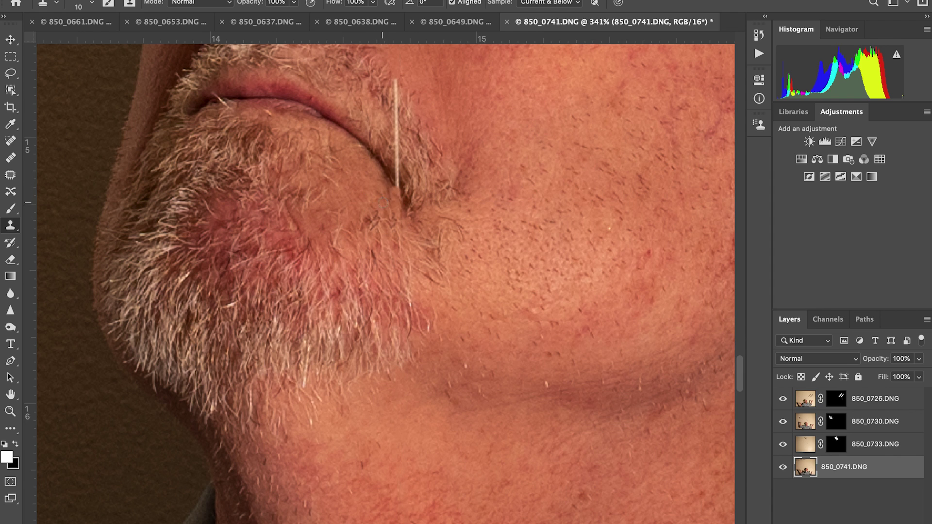
{"action": "mouse_move", "coordinate": [408, 183]}
{"action": "left_mouse_down"}
{"action": "mouse_move", "coordinate": [397, 180]}
{"action": "mouse_move", "coordinate": [391, 87]}
{"action": "left_mouse_up"}
{"action": "left_click_drag", "start_coordinate": [391, 87], "coordinate": [390, 82]}
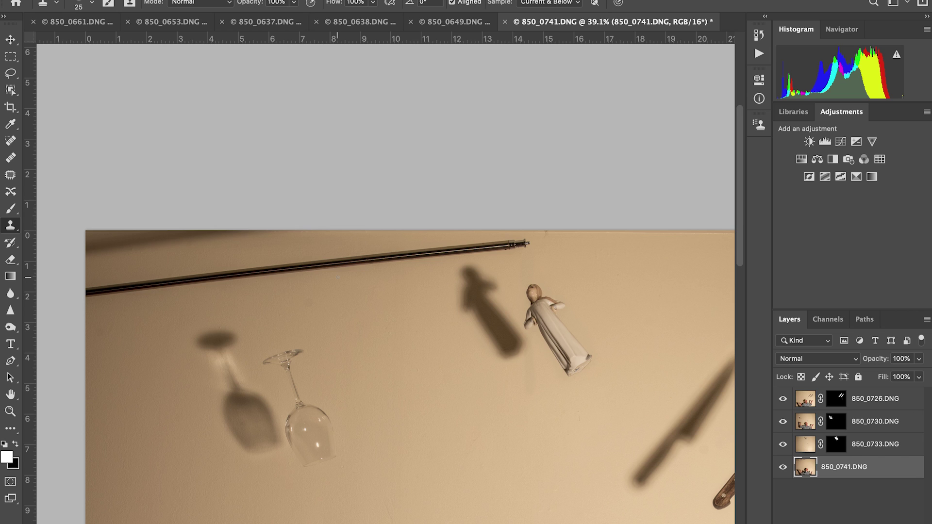
Hide the 850_0733.DNG, 850_0730.DNG and 850_0726.DNG layers so only the base photo is shown.
{"action": "left_click", "coordinate": [782, 444]}
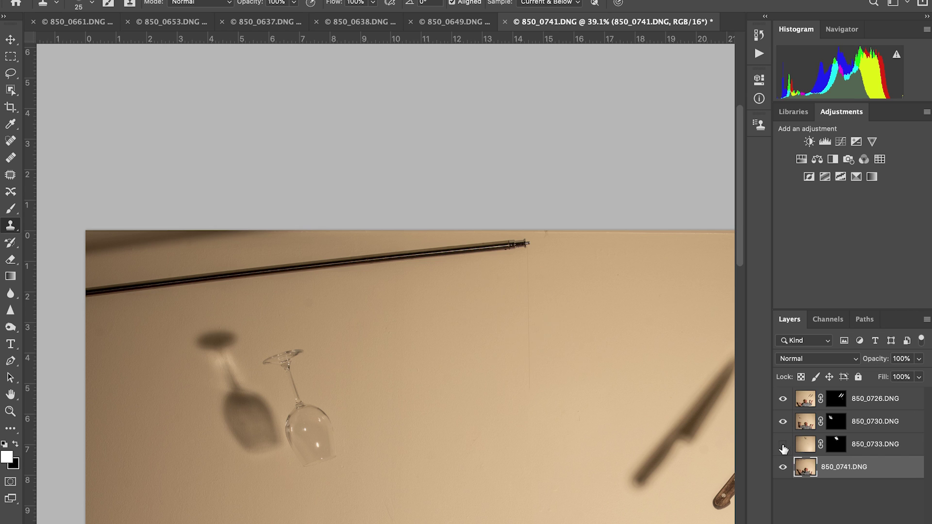
{"action": "left_click", "coordinate": [782, 419]}
{"action": "left_click", "coordinate": [782, 399]}
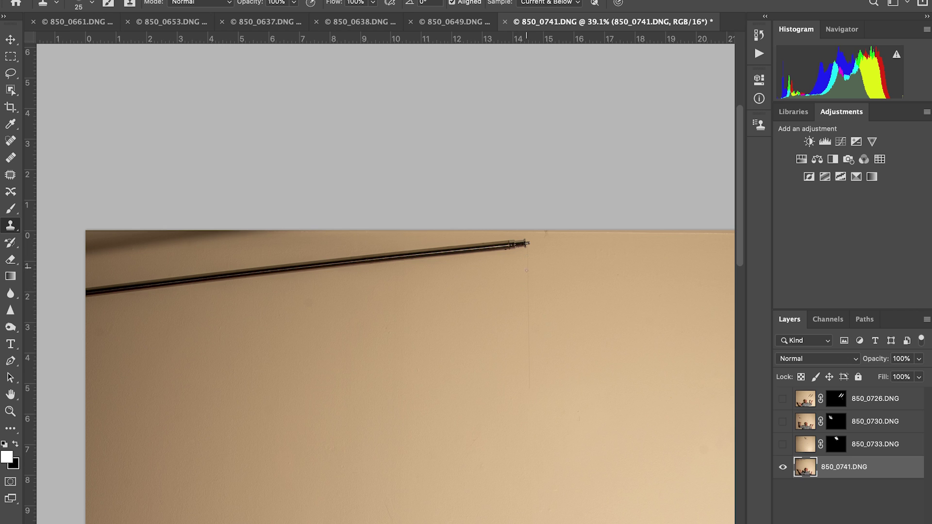
{"action": "scroll", "coordinate": [533, 391], "scroll_direction": "up", "scroll_amount": 3}
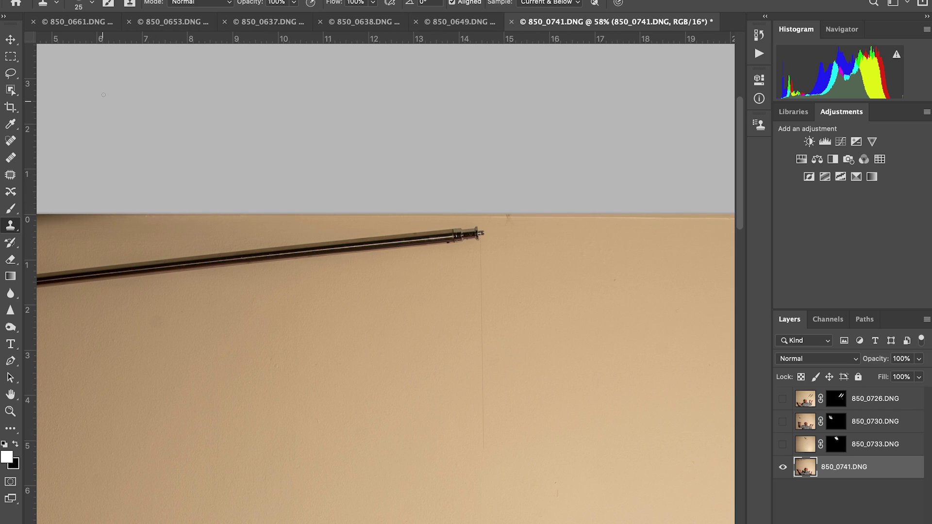
Remove the fitting at the tip of the dark rod on the base photo with the Spot Healing Brush at 80 px.
{"action": "key", "text": "j"}
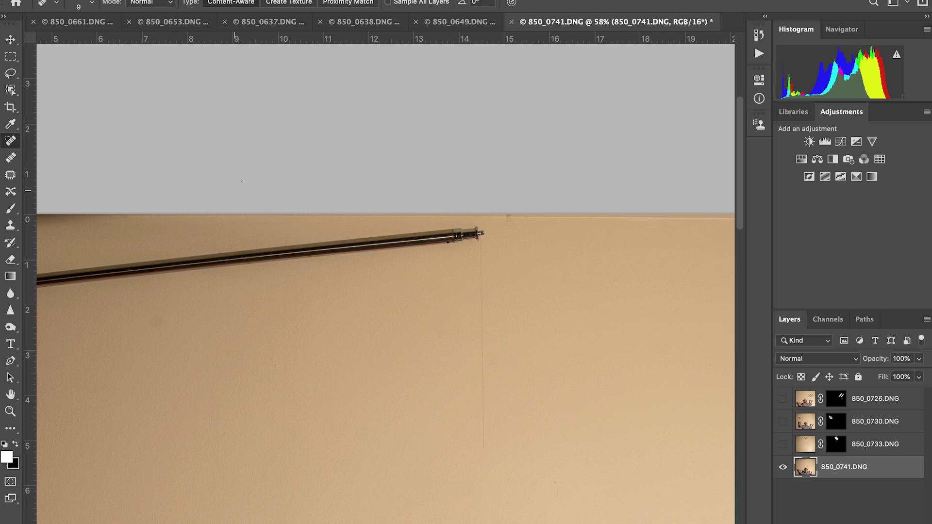
{"action": "key", "text": "bracketright"}
{"action": "key", "text": "bracketright"}
{"action": "key", "text": "bracketright"}
{"action": "key", "text": "bracketright"}
{"action": "key", "text": "bracketright"}
{"action": "mouse_move", "coordinate": [478, 232]}
{"action": "left_mouse_down"}
{"action": "mouse_move", "coordinate": [442, 239]}
{"action": "mouse_move", "coordinate": [454, 234]}
{"action": "left_mouse_up"}
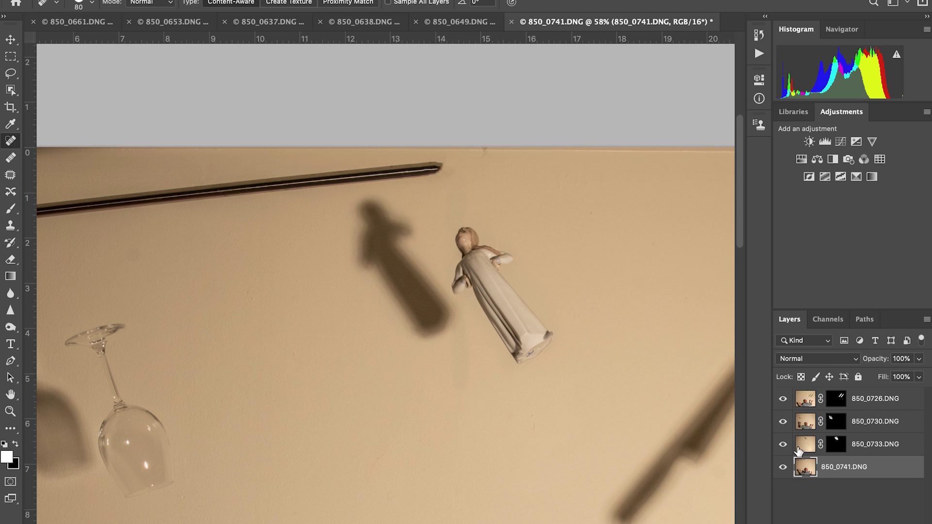
Temporarily disable the layer mask of 850_0733.DNG to check the wall in that photo, and re-enable it.
{"action": "right_click", "coordinate": [836, 444]}
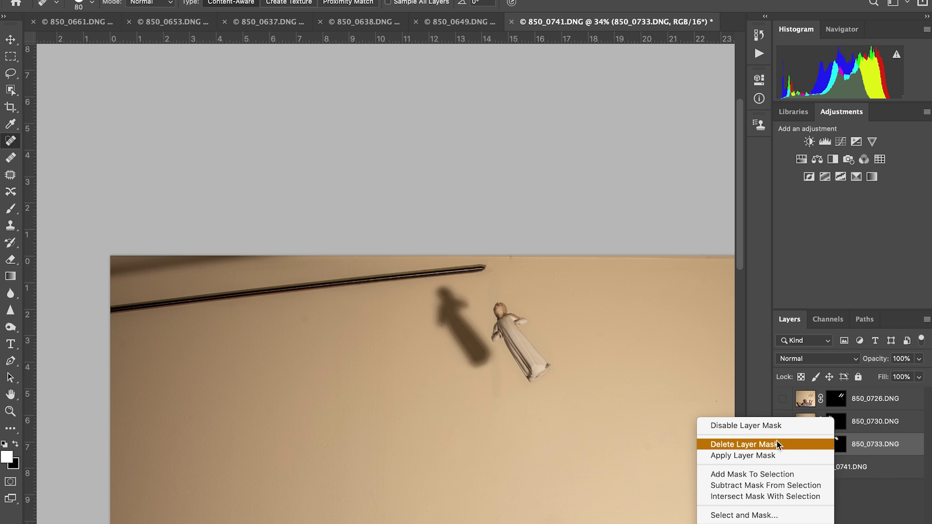
{"action": "left_click", "coordinate": [770, 424]}
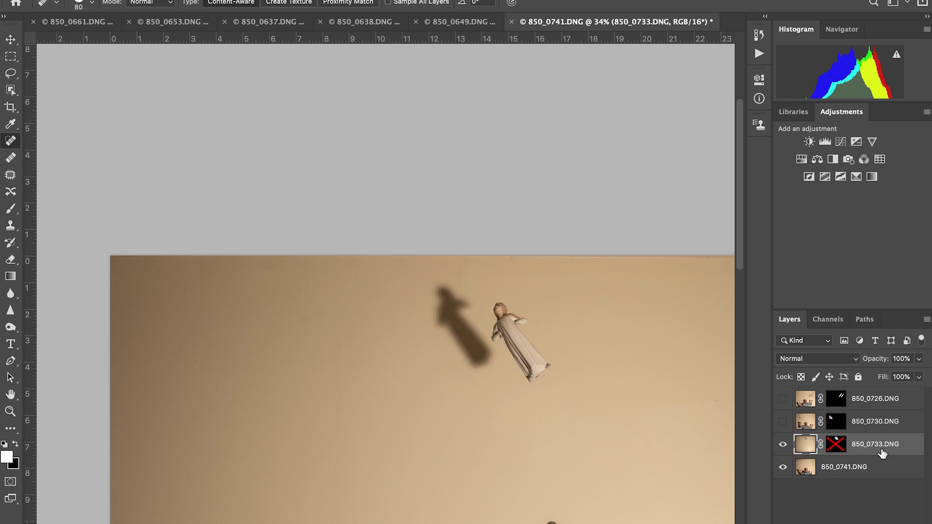
{"action": "left_click", "coordinate": [836, 446], "text": "shift"}
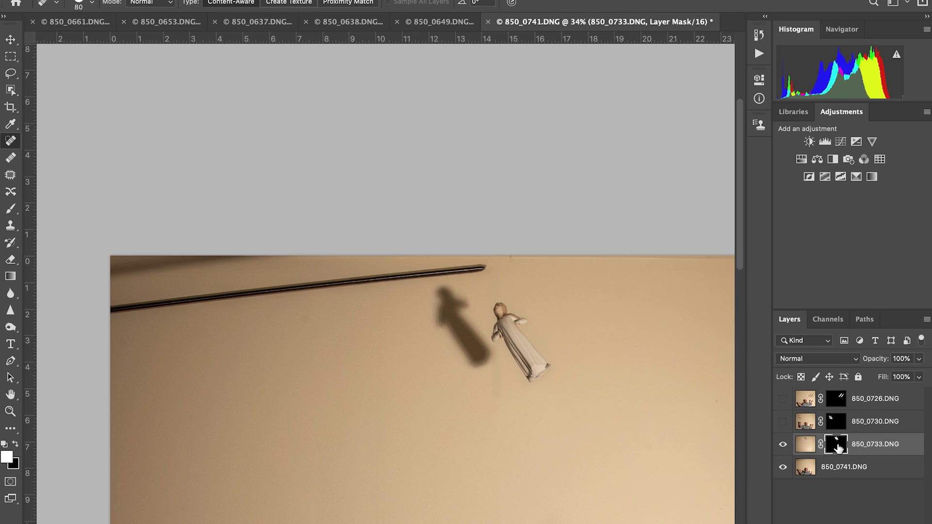
Paint white on the 850_0733.DNG layer mask with a 500 px brush to cover the dark rod and the shadow above it.
{"action": "key", "text": "b"}
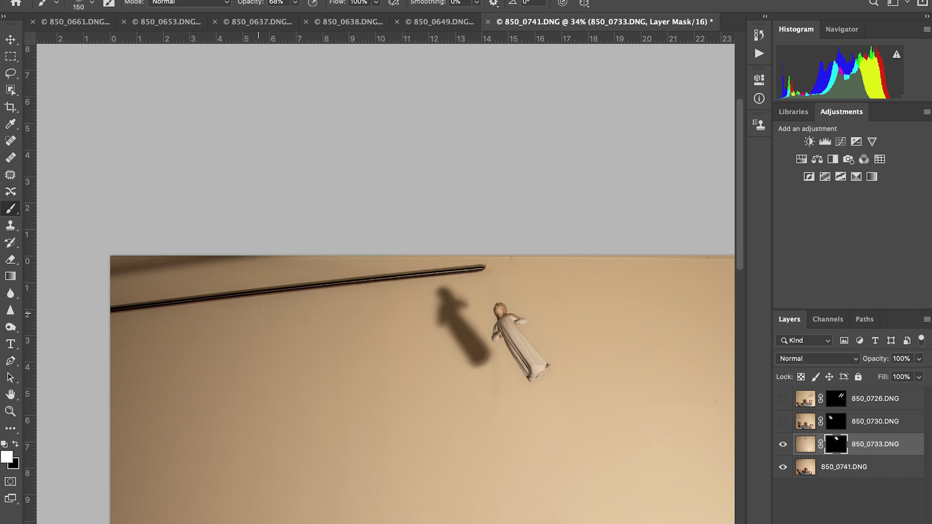
{"action": "key", "text": "bracketright"}
{"action": "key", "text": "bracketright"}
{"action": "key", "text": "bracketright"}
{"action": "key", "text": "bracketright"}
{"action": "key", "text": "bracketright"}
{"action": "key", "text": "bracketright"}
{"action": "key", "text": "bracketright"}
{"action": "key", "text": "bracketright"}
{"action": "key", "text": "bracketright"}
{"action": "key", "text": "bracketright"}
{"action": "mouse_move", "coordinate": [139, 260]}
{"action": "left_mouse_down"}
{"action": "mouse_move", "coordinate": [312, 281]}
{"action": "mouse_move", "coordinate": [437, 269]}
{"action": "mouse_move", "coordinate": [247, 294]}
{"action": "mouse_move", "coordinate": [188, 260]}
{"action": "mouse_move", "coordinate": [239, 298]}
{"action": "mouse_move", "coordinate": [104, 254]}
{"action": "left_mouse_up"}
{"action": "mouse_move", "coordinate": [369, 269]}
{"action": "left_mouse_down"}
{"action": "mouse_move", "coordinate": [501, 249]}
{"action": "mouse_move", "coordinate": [492, 260]}
{"action": "mouse_move", "coordinate": [373, 265]}
{"action": "left_mouse_up"}
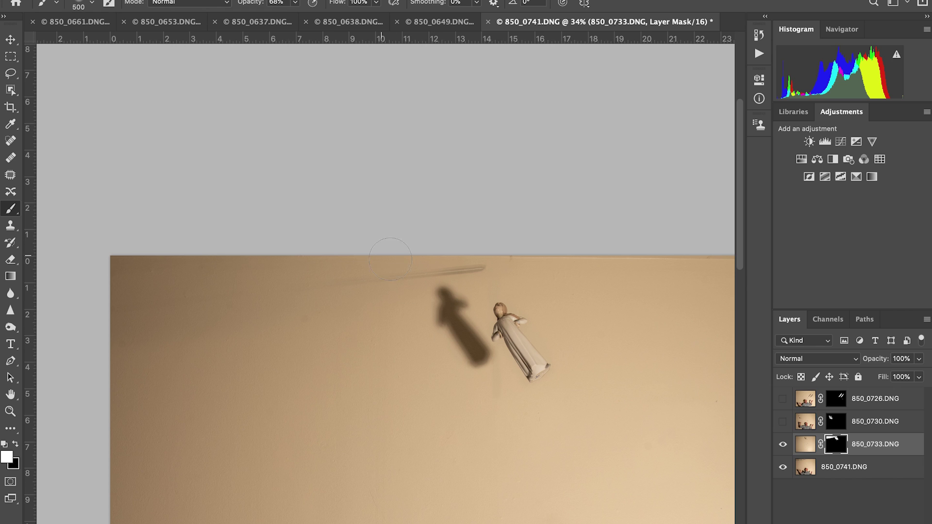
Paint over the rod's remaining traces on the 850_0733.DNG mask with a 200 px white brush.
{"action": "scroll", "coordinate": [383, 266], "scroll_direction": "up", "scroll_amount": 4}
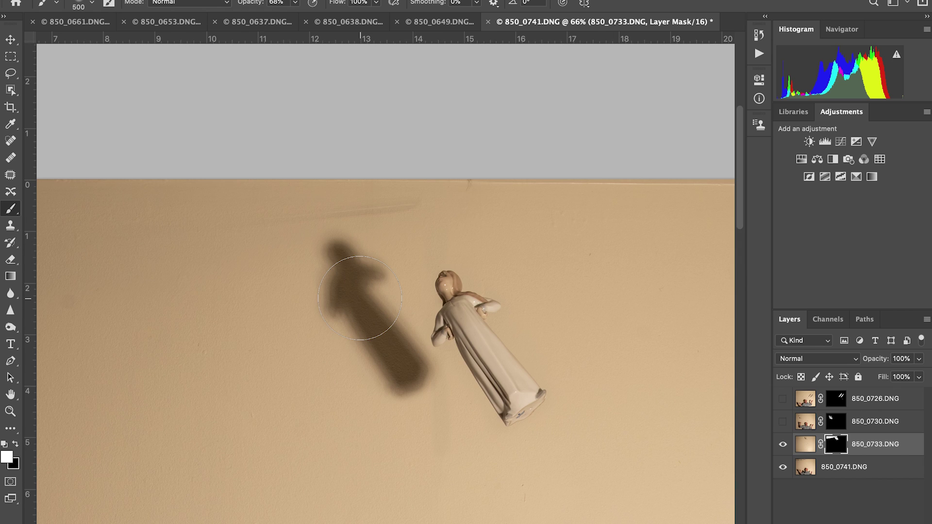
{"action": "key", "text": "bracketleft"}
{"action": "key", "text": "bracketleft"}
{"action": "key", "text": "bracketleft"}
{"action": "mouse_move", "coordinate": [420, 205]}
{"action": "left_mouse_down"}
{"action": "mouse_move", "coordinate": [293, 207]}
{"action": "mouse_move", "coordinate": [383, 201]}
{"action": "mouse_move", "coordinate": [322, 205]}
{"action": "mouse_move", "coordinate": [202, 227]}
{"action": "mouse_move", "coordinate": [322, 200]}
{"action": "mouse_move", "coordinate": [313, 198]}
{"action": "mouse_move", "coordinate": [394, 209]}
{"action": "mouse_move", "coordinate": [341, 198]}
{"action": "mouse_move", "coordinate": [211, 226]}
{"action": "mouse_move", "coordinate": [103, 233]}
{"action": "mouse_move", "coordinate": [220, 216]}
{"action": "mouse_move", "coordinate": [171, 216]}
{"action": "mouse_move", "coordinate": [181, 216]}
{"action": "mouse_move", "coordinate": [122, 240]}
{"action": "left_mouse_up"}
{"action": "scroll", "coordinate": [122, 240], "scroll_direction": "left", "scroll_amount": 10}
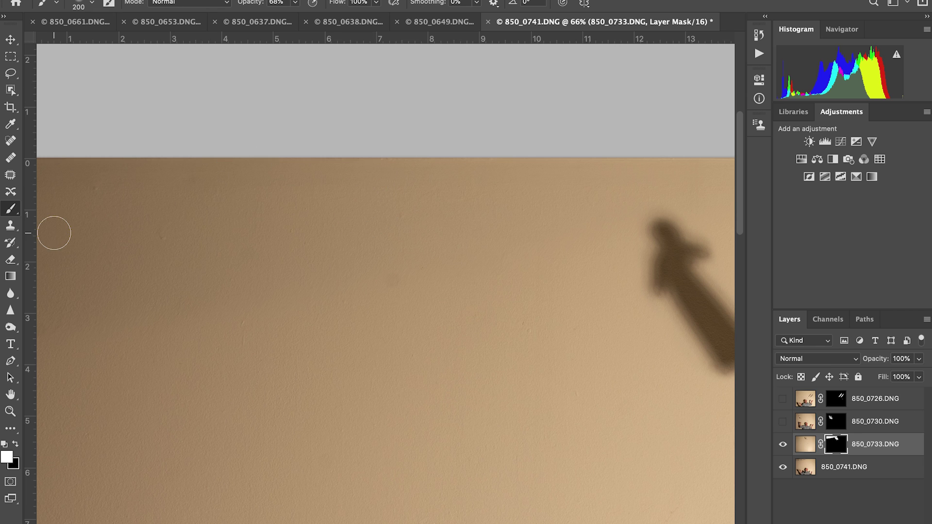
{"action": "scroll", "coordinate": [53, 233], "scroll_direction": "down", "scroll_amount": 5}
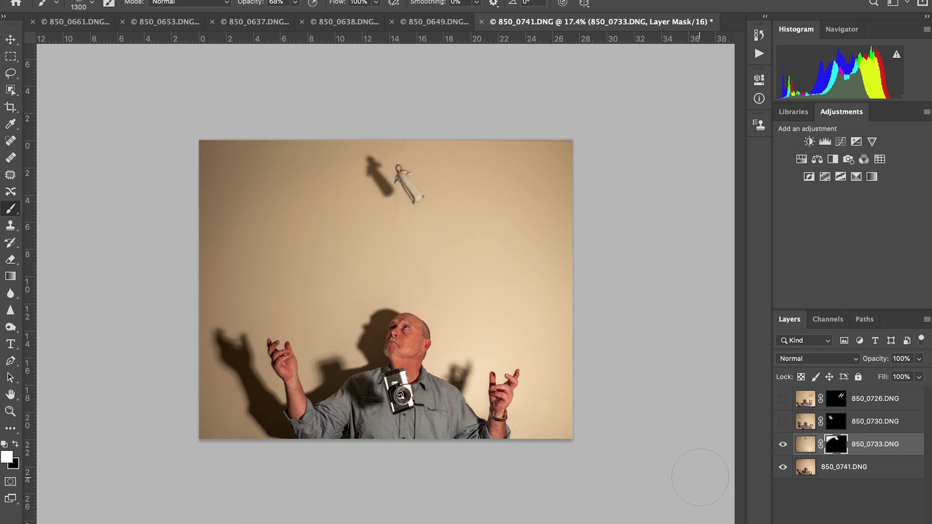
Show the 850_0730.DNG and 850_0726.DNG layers again and paint black on the 850_0733.DNG mask over the faint vertical band below the figurine.
{"action": "left_click", "coordinate": [782, 422]}
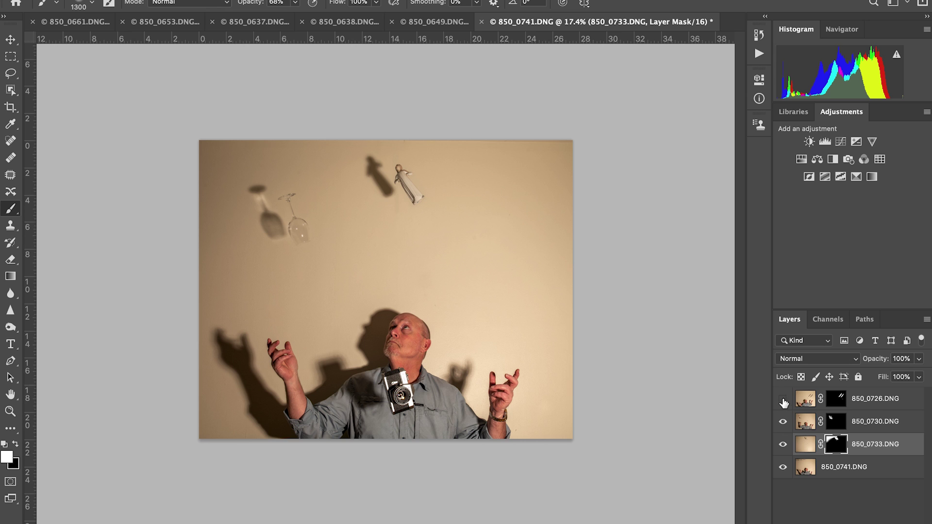
{"action": "left_click", "coordinate": [782, 399]}
{"action": "scroll", "coordinate": [421, 141], "scroll_direction": "up", "scroll_amount": 5}
{"action": "key", "text": "bracketleft"}
{"action": "key", "text": "bracketleft"}
{"action": "key", "text": "bracketleft"}
{"action": "key", "text": "bracketleft"}
{"action": "key", "text": "bracketleft"}
{"action": "key", "text": "bracketleft"}
{"action": "key", "text": "bracketleft"}
{"action": "key", "text": "bracketleft"}
{"action": "key", "text": "bracketleft"}
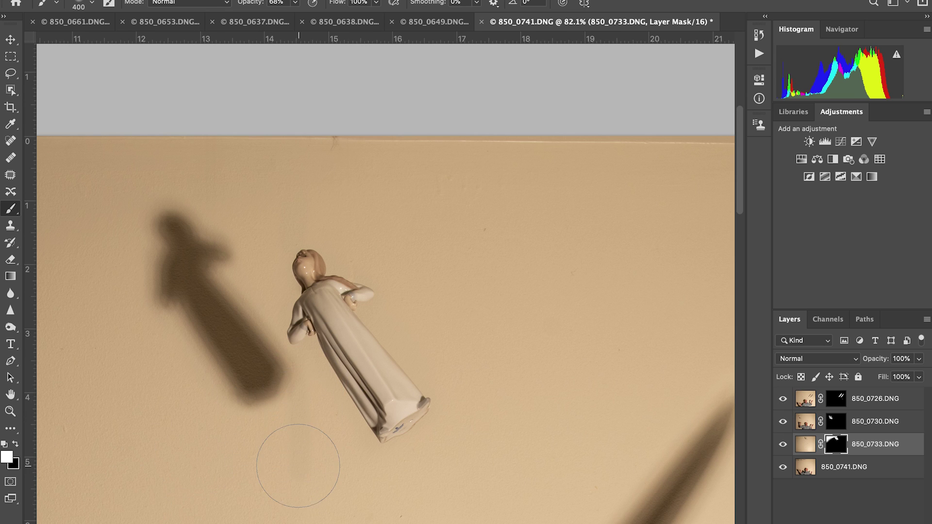
{"action": "key", "text": "bracketleft"}
{"action": "key", "text": "bracketleft"}
{"action": "key", "text": "bracketleft"}
{"action": "key", "text": "bracketleft"}
{"action": "key", "text": "bracketleft"}
{"action": "key", "text": "x"}
{"action": "left_click", "coordinate": [300, 436]}
{"action": "mouse_move", "coordinate": [301, 435]}
{"action": "left_mouse_down"}
{"action": "mouse_move", "coordinate": [293, 484]}
{"action": "mouse_move", "coordinate": [298, 389]}
{"action": "mouse_move", "coordinate": [308, 426]}
{"action": "left_mouse_up"}
{"action": "mouse_move", "coordinate": [307, 379]}
{"action": "left_mouse_down"}
{"action": "mouse_move", "coordinate": [305, 405]}
{"action": "mouse_move", "coordinate": [264, 476]}
{"action": "mouse_move", "coordinate": [310, 484]}
{"action": "mouse_move", "coordinate": [312, 432]}
{"action": "mouse_move", "coordinate": [296, 468]}
{"action": "left_mouse_up"}
Examine the knife where its blade meets the handle for leftover thread, with the brush reduced to about the thread's width.
{"action": "scroll", "coordinate": [351, 199], "scroll_direction": "down", "scroll_amount": 10}
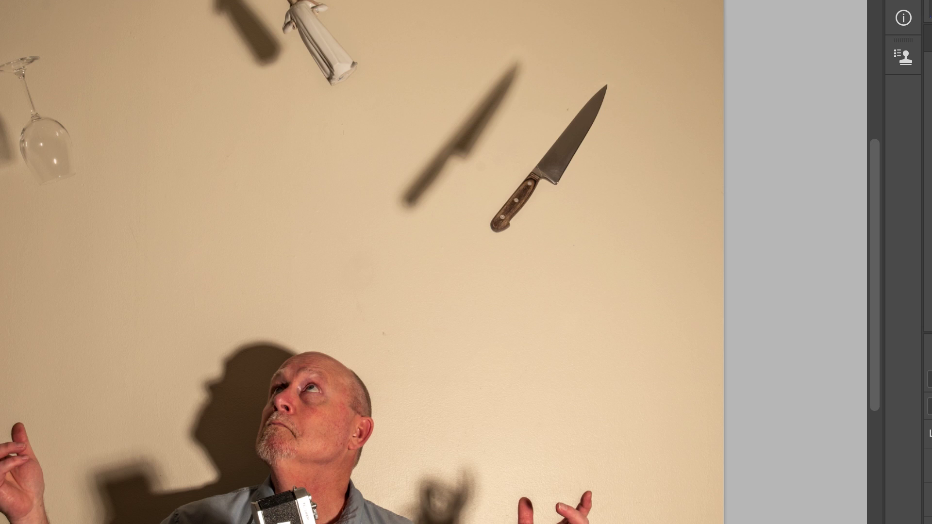
{"action": "scroll", "coordinate": [457, 338], "scroll_direction": "up", "scroll_amount": 5}
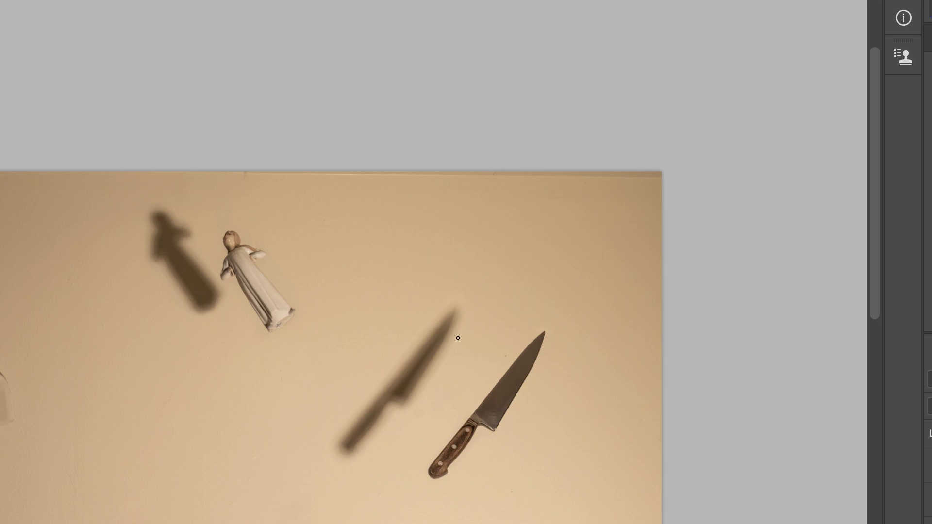
{"action": "scroll", "coordinate": [458, 338], "scroll_direction": "up", "scroll_amount": 5}
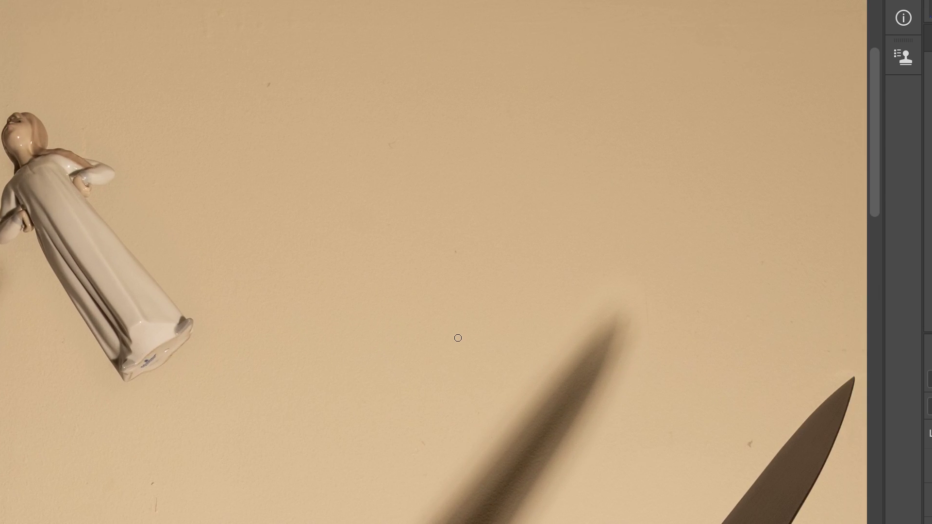
{"action": "scroll", "coordinate": [457, 338], "scroll_direction": "up", "scroll_amount": 5}
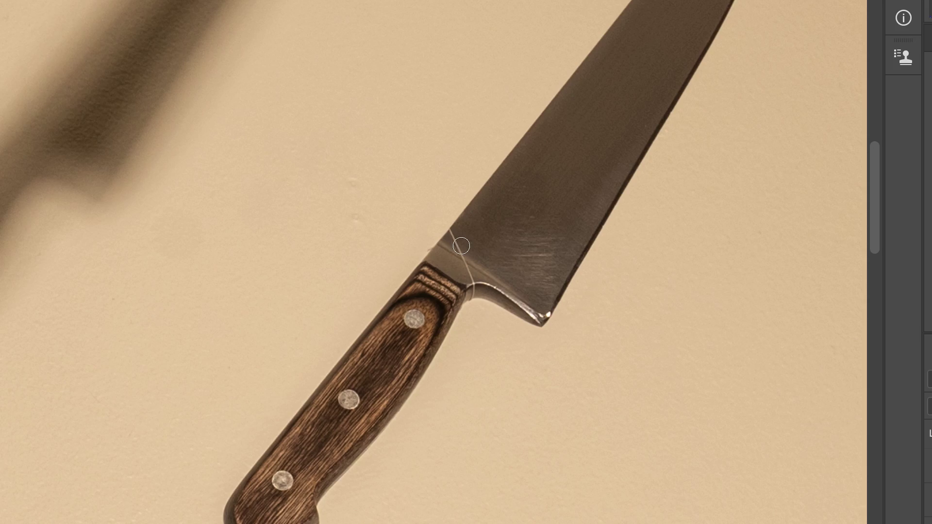
{"action": "scroll", "coordinate": [461, 245], "scroll_direction": "up", "scroll_amount": 3}
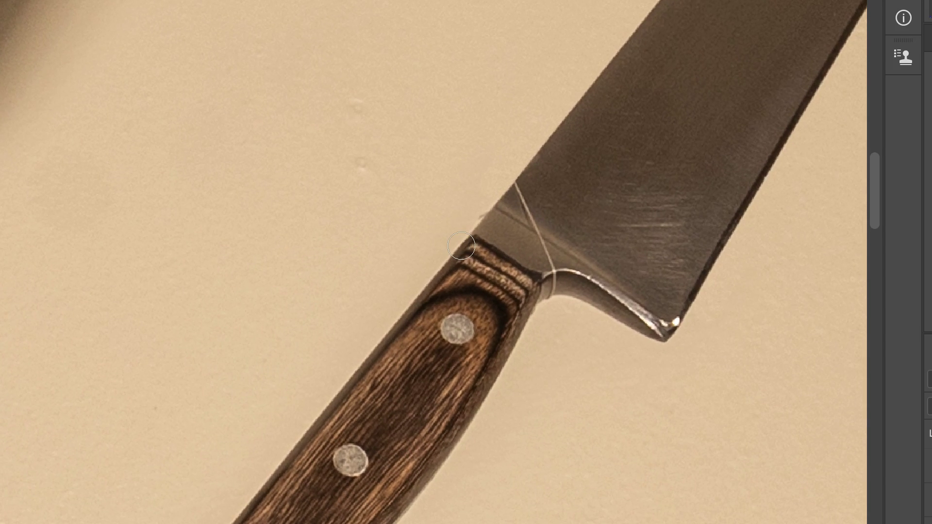
{"action": "key", "text": "bracketleft"}
{"action": "key", "text": "bracketleft"}
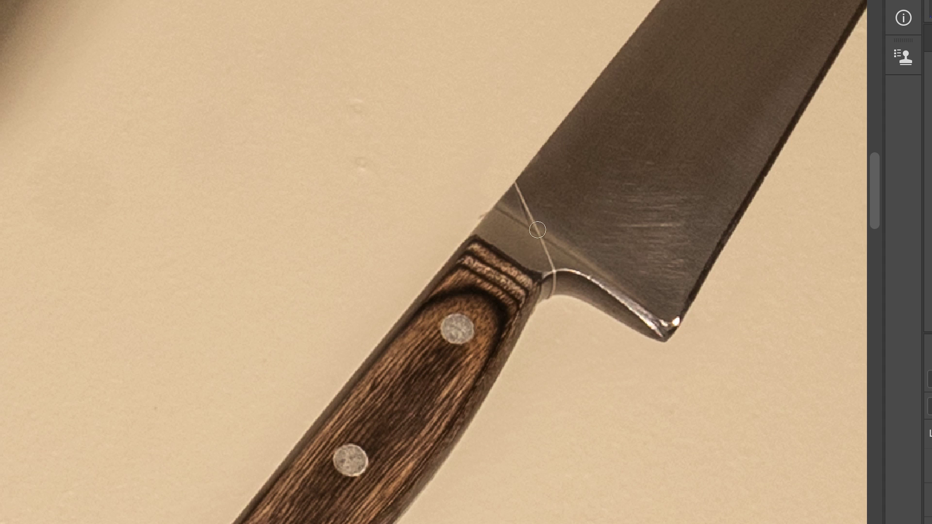
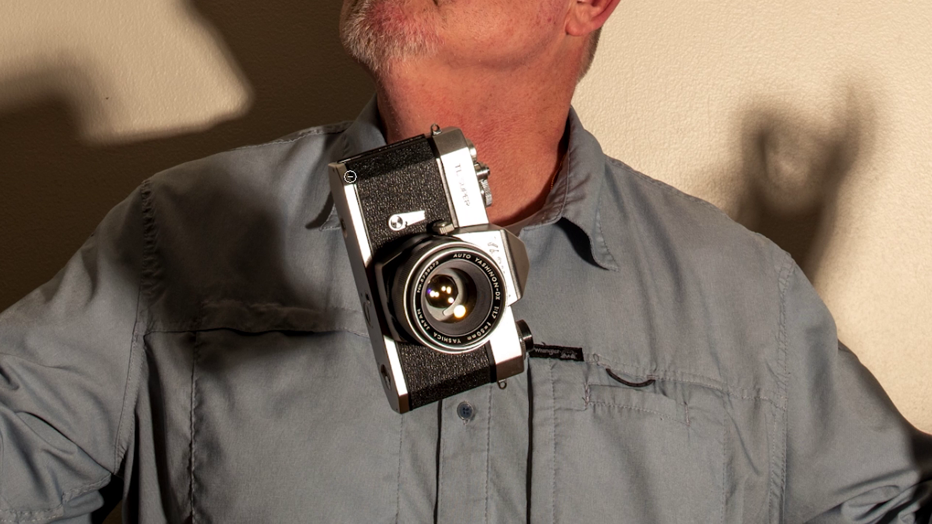
Select the camera with Quick Selection and subtract the patch of shirt collar beside it in Select and Mask.
{"action": "mouse_move", "coordinate": [343, 177]}
{"action": "left_mouse_down"}
{"action": "mouse_move", "coordinate": [438, 165]}
{"action": "mouse_move", "coordinate": [467, 215]}
{"action": "mouse_move", "coordinate": [449, 143]}
{"action": "mouse_move", "coordinate": [492, 276]}
{"action": "mouse_move", "coordinate": [504, 348]}
{"action": "mouse_move", "coordinate": [496, 358]}
{"action": "mouse_move", "coordinate": [493, 345]}
{"action": "mouse_move", "coordinate": [481, 346]}
{"action": "mouse_move", "coordinate": [404, 377]}
{"action": "mouse_move", "coordinate": [355, 211]}
{"action": "left_mouse_up"}
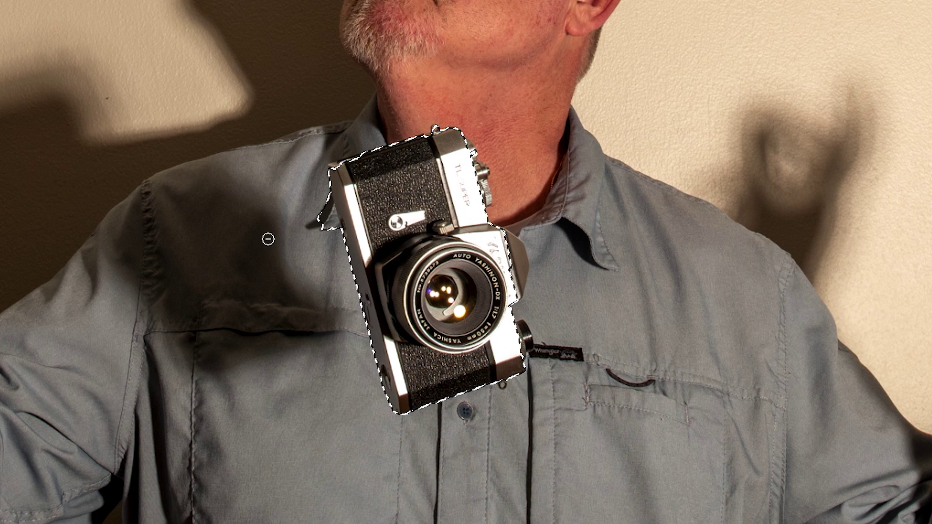
{"action": "key", "text": "ctrl+alt+r"}
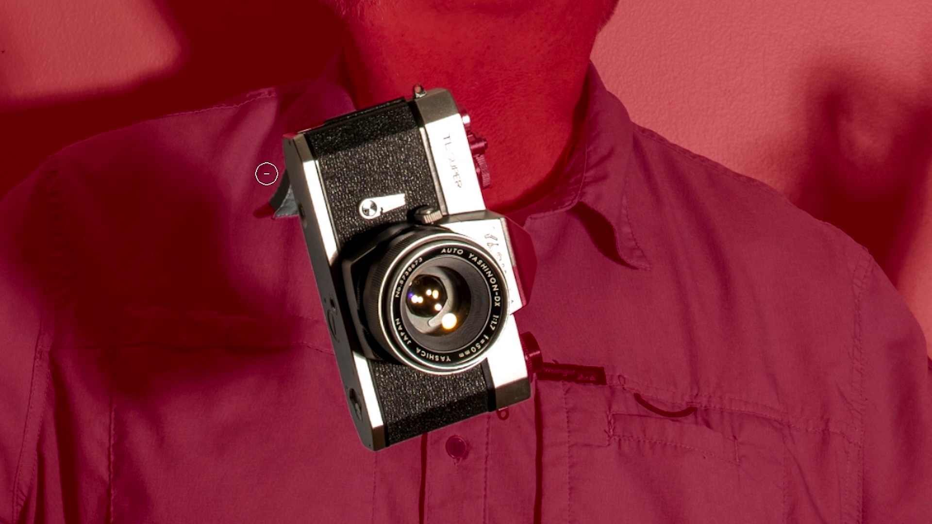
{"action": "mouse_move", "coordinate": [264, 173]}
{"action": "left_mouse_down"}
{"action": "mouse_move", "coordinate": [286, 215]}
{"action": "mouse_move", "coordinate": [272, 168]}
{"action": "mouse_move", "coordinate": [270, 204]}
{"action": "left_mouse_up"}
Add the camera's dark prism housing to the selection with a smaller brush and accept the Select and Mask result.
{"action": "key", "text": "bracketleft"}
{"action": "key", "text": "bracketleft"}
{"action": "key", "text": "bracketleft"}
{"action": "key", "text": "bracketleft"}
{"action": "key", "text": "bracketleft"}
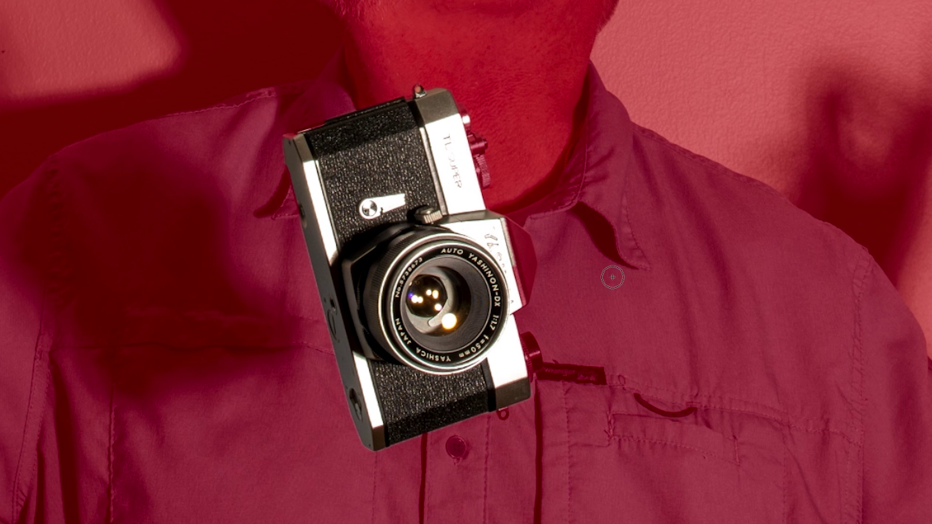
{"action": "mouse_move", "coordinate": [505, 233]}
{"action": "left_mouse_down"}
{"action": "mouse_move", "coordinate": [529, 260]}
{"action": "mouse_move", "coordinate": [525, 291]}
{"action": "mouse_move", "coordinate": [515, 269]}
{"action": "left_mouse_up"}
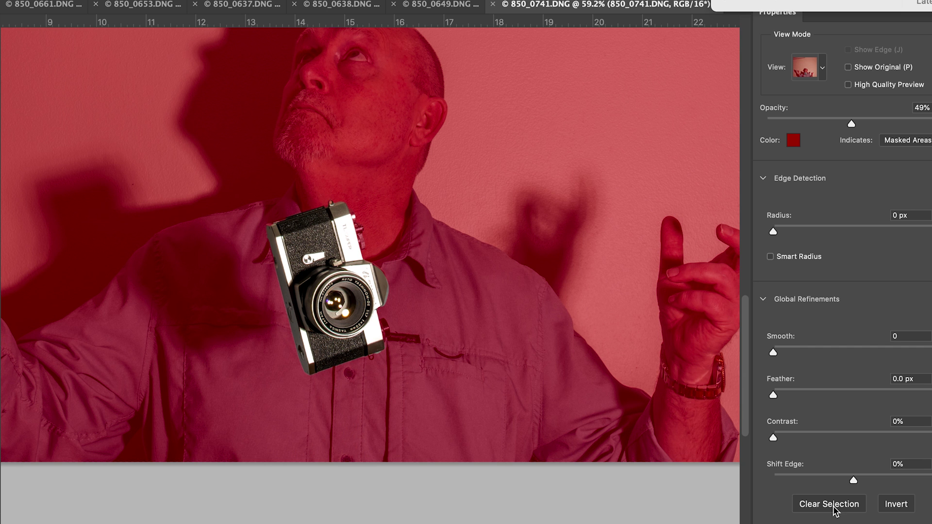
{"action": "key", "text": "Return"}
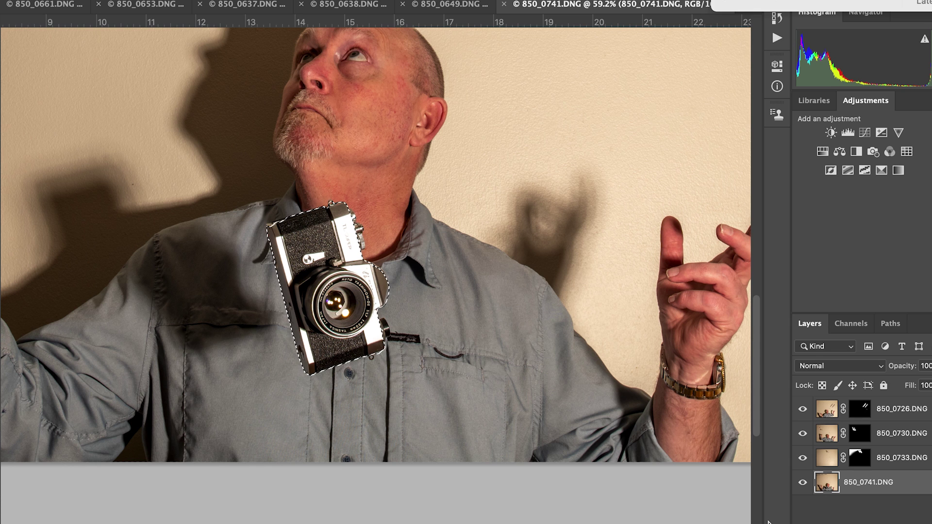
Copy the selected camera to a new layer and hide all the other layers.
{"action": "key", "text": "ctrl+j"}
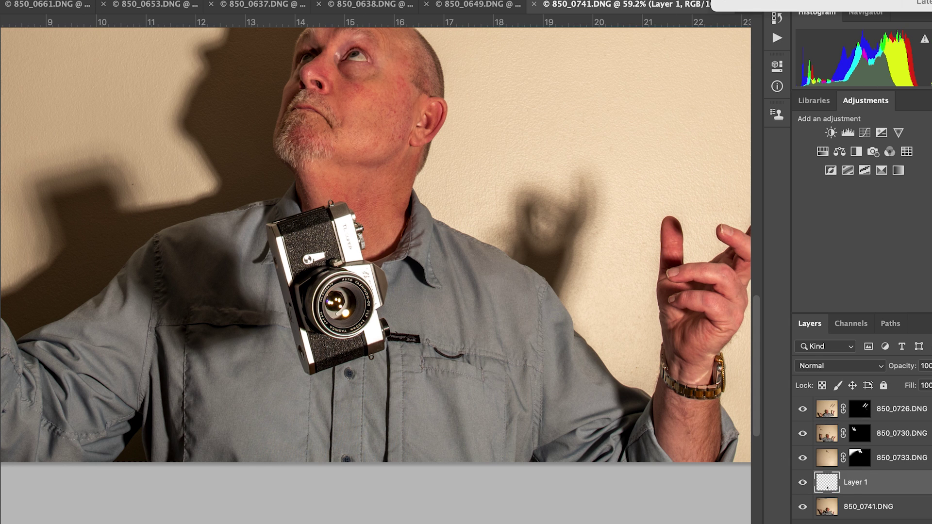
{"action": "left_click", "coordinate": [802, 508]}
{"action": "left_click", "coordinate": [802, 457]}
{"action": "left_click", "coordinate": [803, 433]}
{"action": "left_click", "coordinate": [802, 409]}
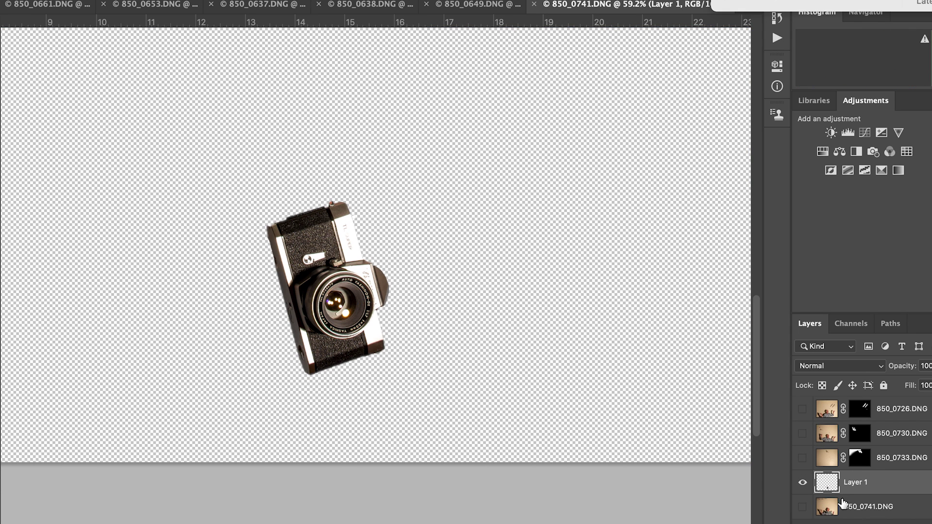
Add a Brightness/Contrast adjustment layer above the camera cutout with Brightness -73 and Contrast -3.
{"action": "scroll", "coordinate": [371, 282], "scroll_direction": "up", "scroll_amount": 5}
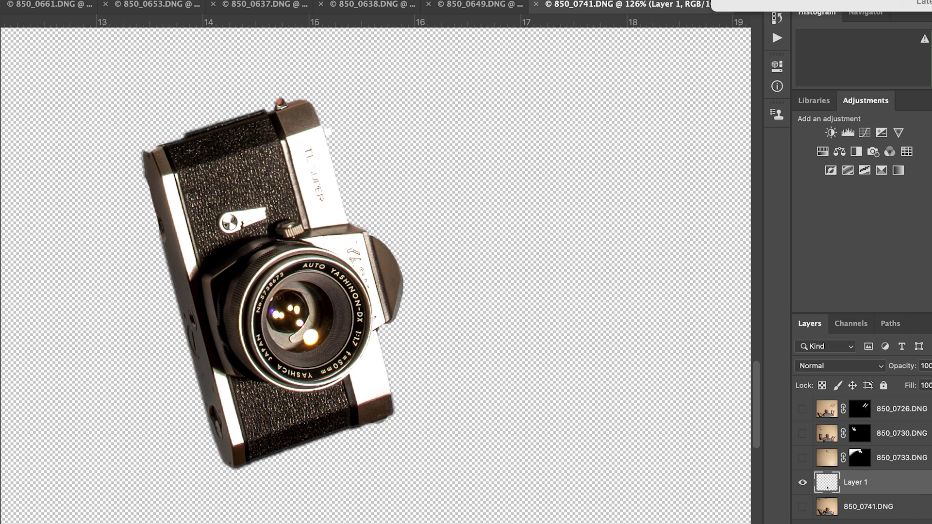
{"action": "left_click", "coordinate": [854, 522]}
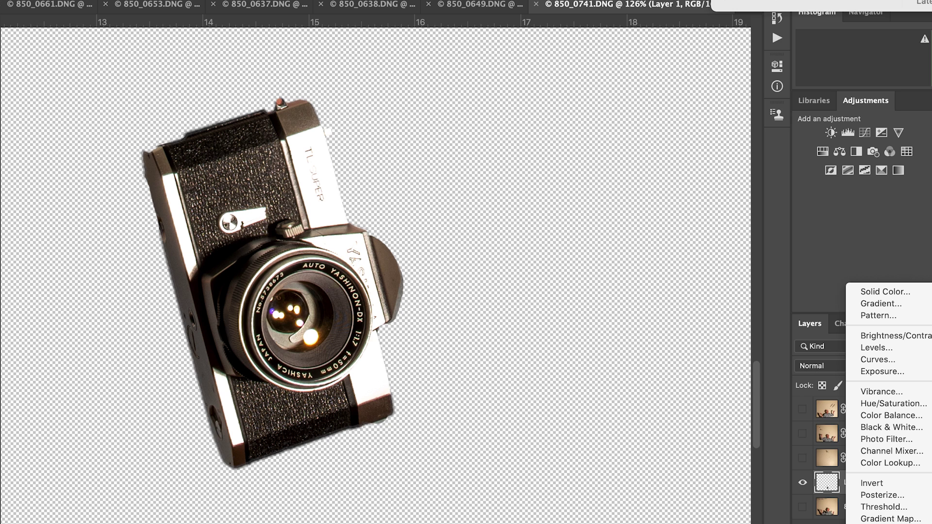
{"action": "left_click", "coordinate": [883, 336]}
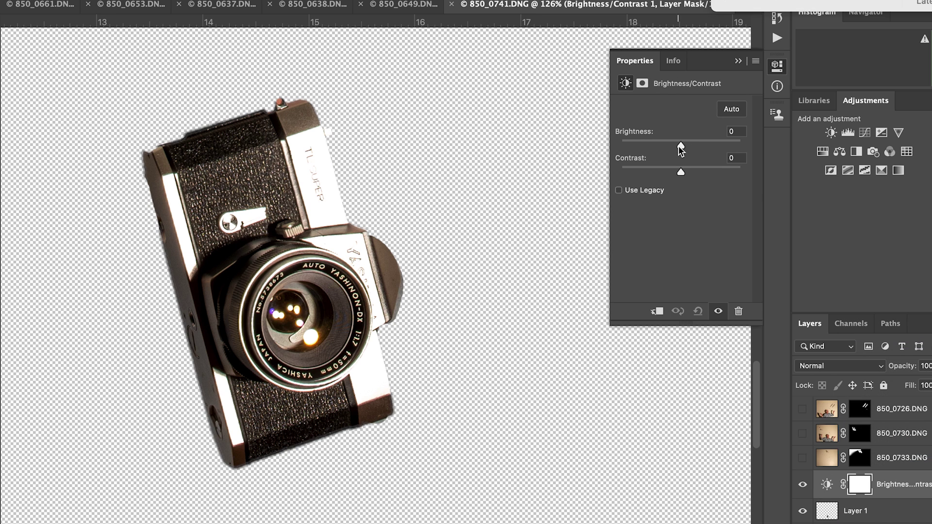
{"action": "left_click_drag", "start_coordinate": [680, 144], "coordinate": [651, 142]}
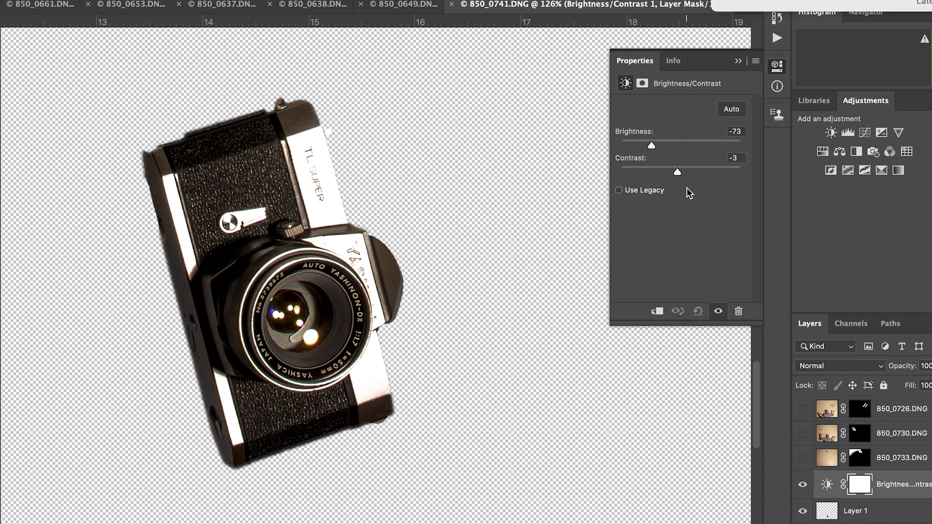
{"action": "left_click", "coordinate": [738, 60]}
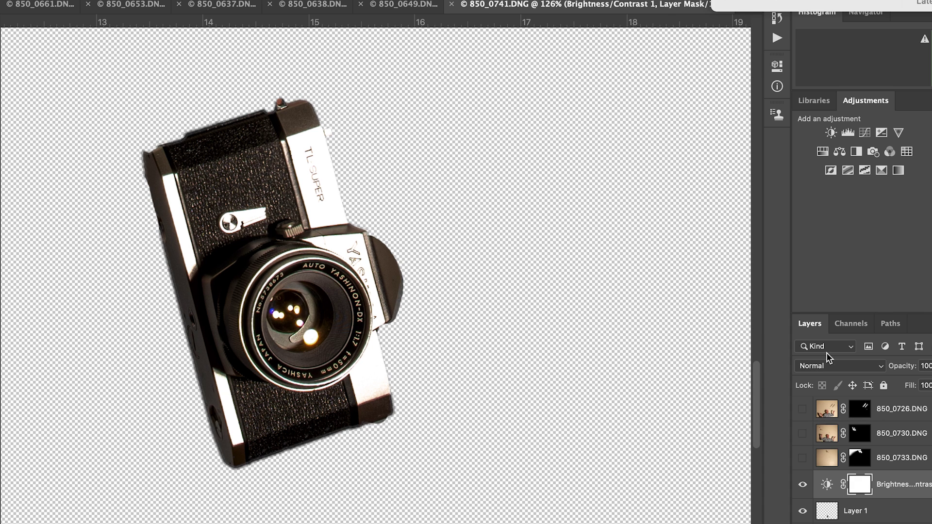
Clip the Brightness/Contrast adjustment to the camera's Layer 1 and make all the hidden photo layers visible again.
{"action": "left_click", "coordinate": [826, 495], "text": "alt"}
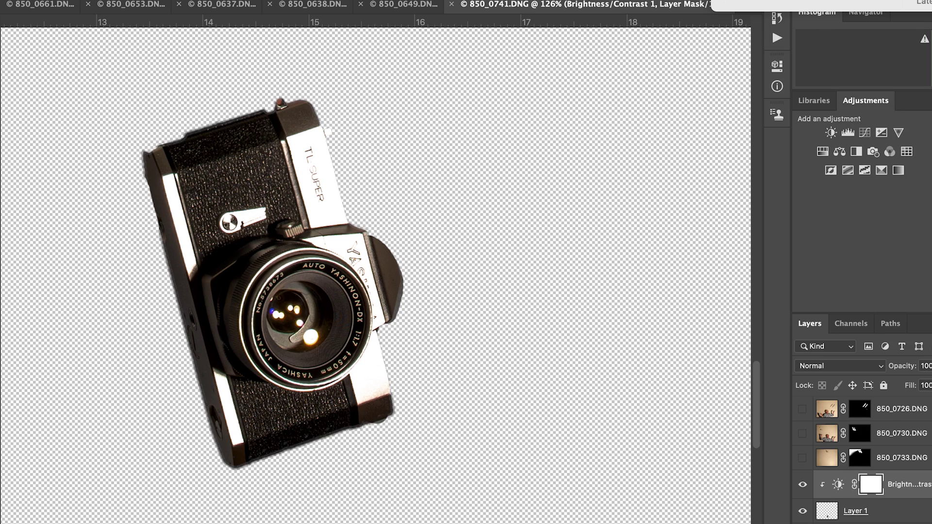
{"action": "left_click", "coordinate": [802, 522]}
{"action": "scroll", "coordinate": [523, 381], "scroll_direction": "down", "scroll_amount": 3}
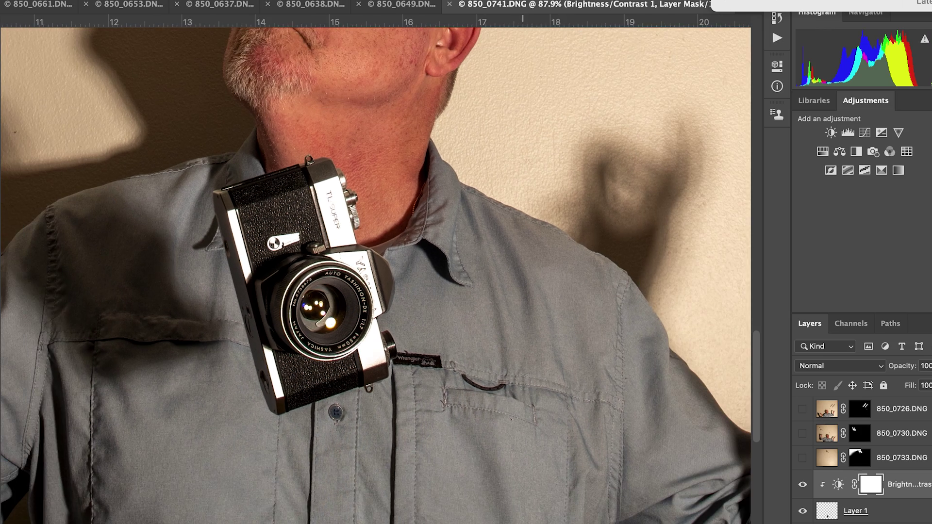
{"action": "scroll", "coordinate": [523, 382], "scroll_direction": "down", "scroll_amount": 3}
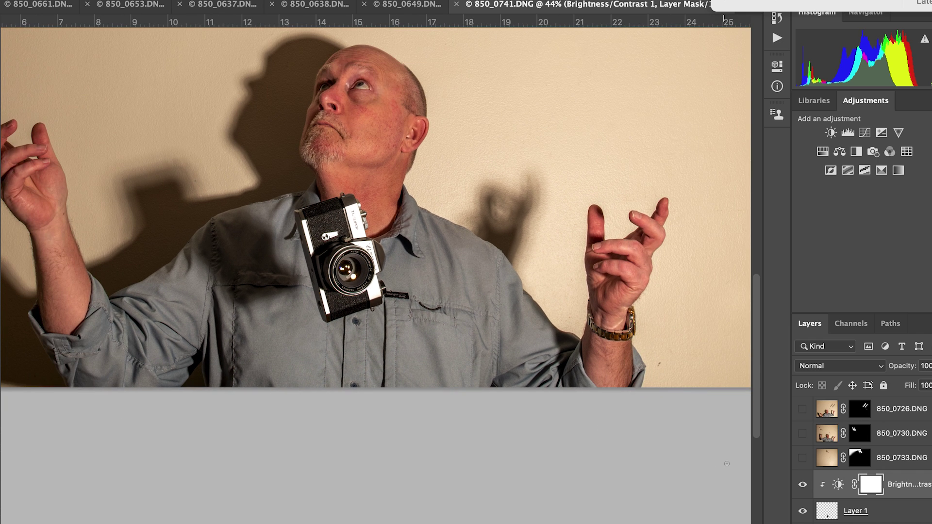
{"action": "left_click", "coordinate": [802, 458]}
{"action": "left_click", "coordinate": [802, 433]}
{"action": "left_click", "coordinate": [802, 408]}
{"action": "scroll", "coordinate": [381, 292], "scroll_direction": "down", "scroll_amount": 2}
{"action": "scroll", "coordinate": [385, 266], "scroll_direction": "down", "scroll_amount": 2}
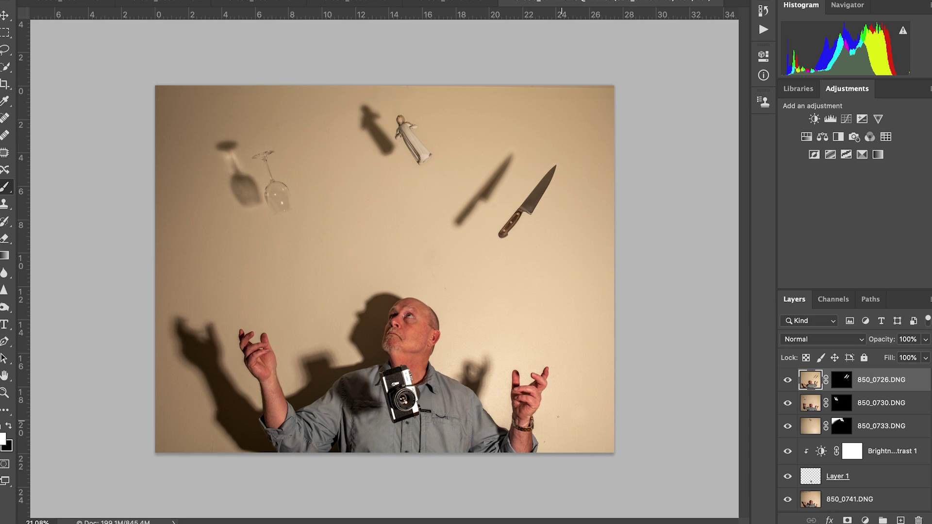
Flatten the composite into a single background layer and save the file.
{"action": "mouse_move", "coordinate": [539, 512]}
{"action": "left_click", "coordinate": [899, 499]}
{"action": "right_click", "coordinate": [899, 500]}
{"action": "left_click", "coordinate": [767, 365]}
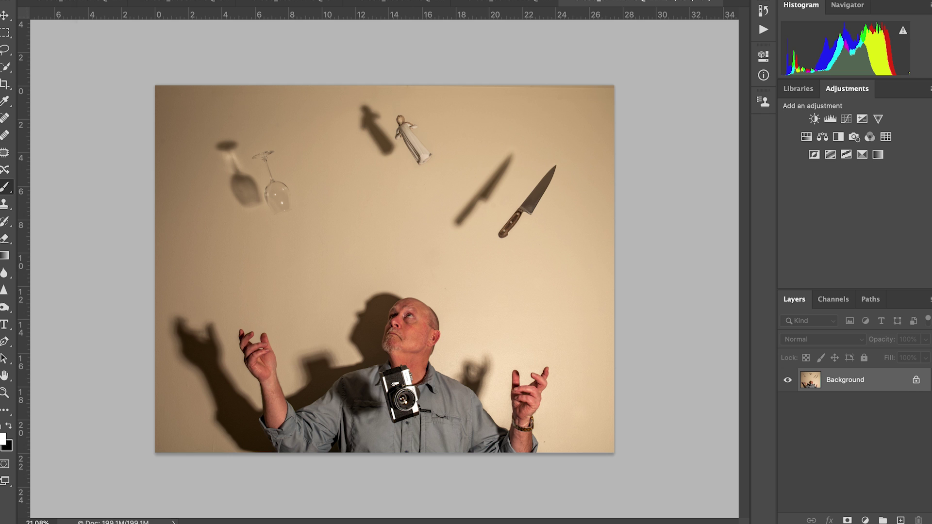
{"action": "left_click", "coordinate": [100, 0]}
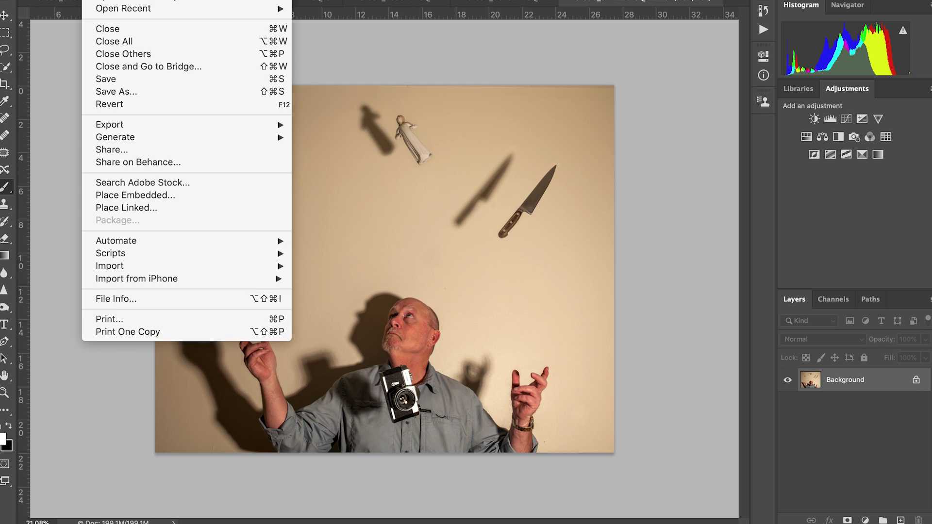
{"action": "left_click", "coordinate": [106, 79]}
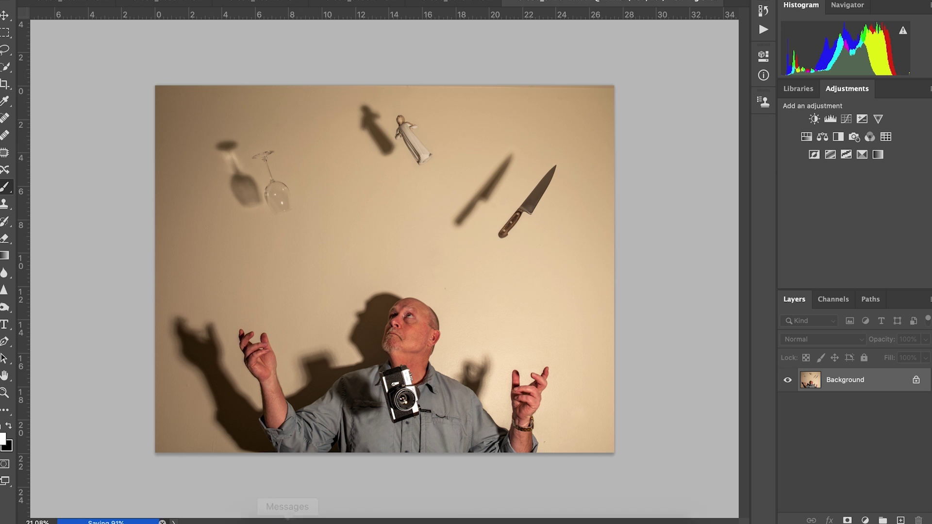
Switch to Lightroom and show the Juggle2 folder's photos as a thumbnail grid.
{"action": "mouse_move", "coordinate": [369, 519]}
{"action": "left_click", "coordinate": [384, 514]}
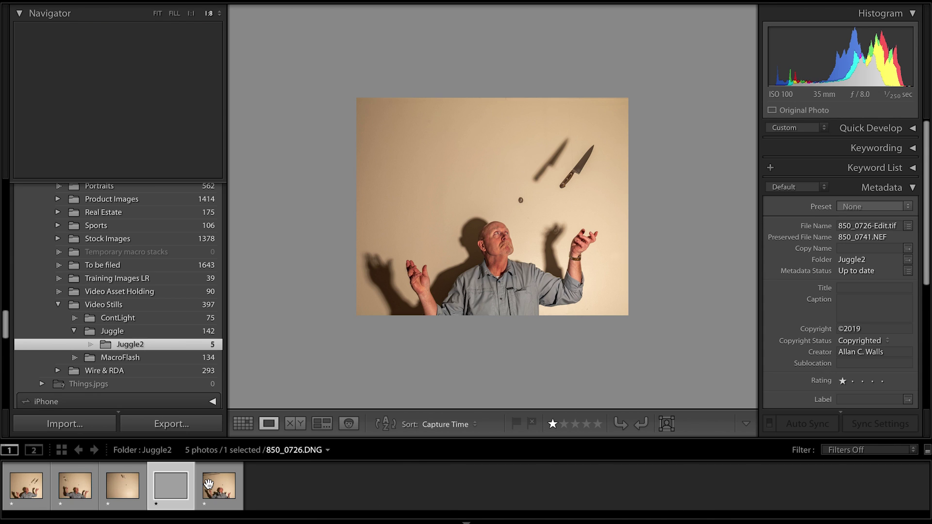
{"action": "left_click", "coordinate": [241, 426]}
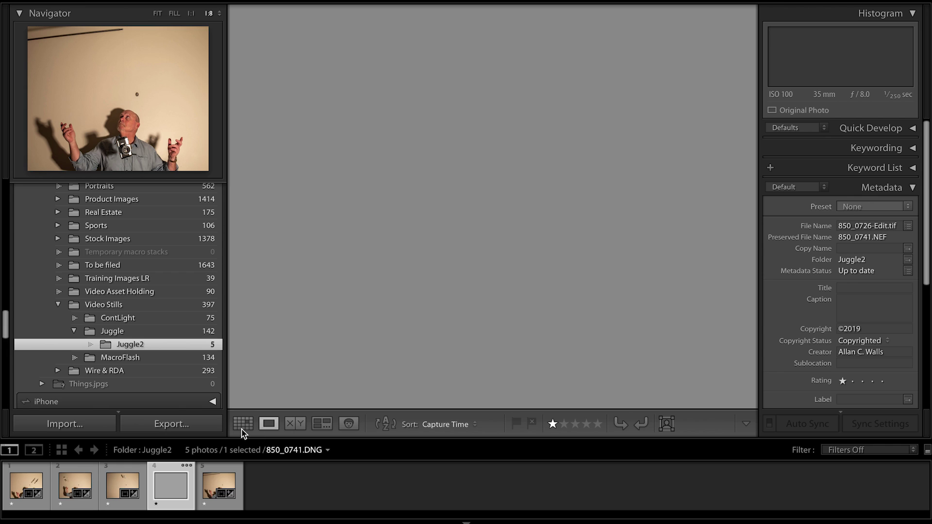
{"action": "left_click", "coordinate": [241, 426]}
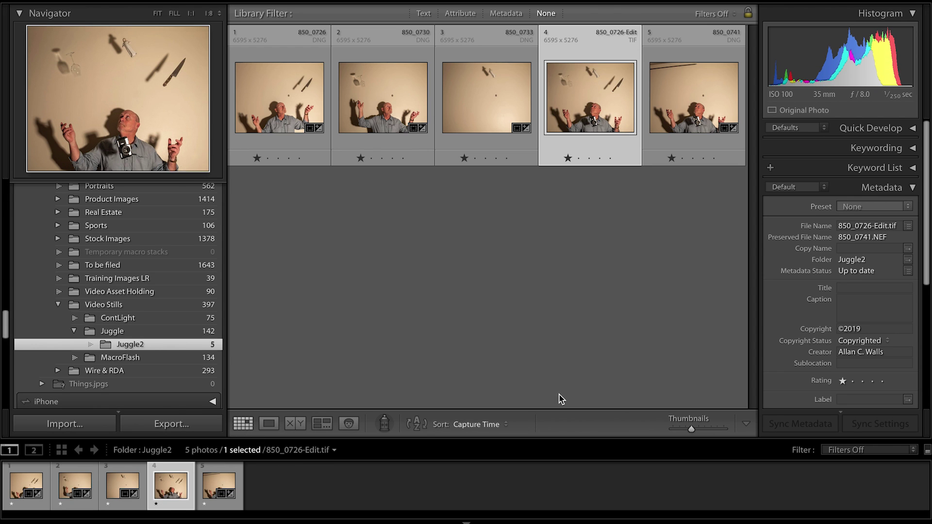
Enlarge the thumbnails and compare the four source photos with the finished composite 850_0726-Edit.
{"action": "left_click_drag", "start_coordinate": [691, 429], "coordinate": [711, 427]}
{"action": "scroll", "coordinate": [600, 206], "scroll_direction": "up", "scroll_amount": 3}
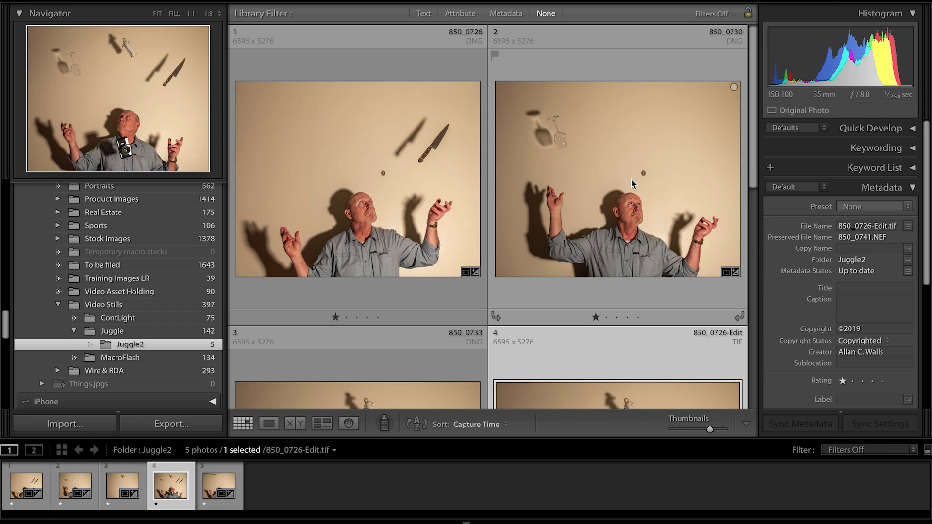
{"action": "scroll", "coordinate": [631, 179], "scroll_direction": "down", "scroll_amount": 3}
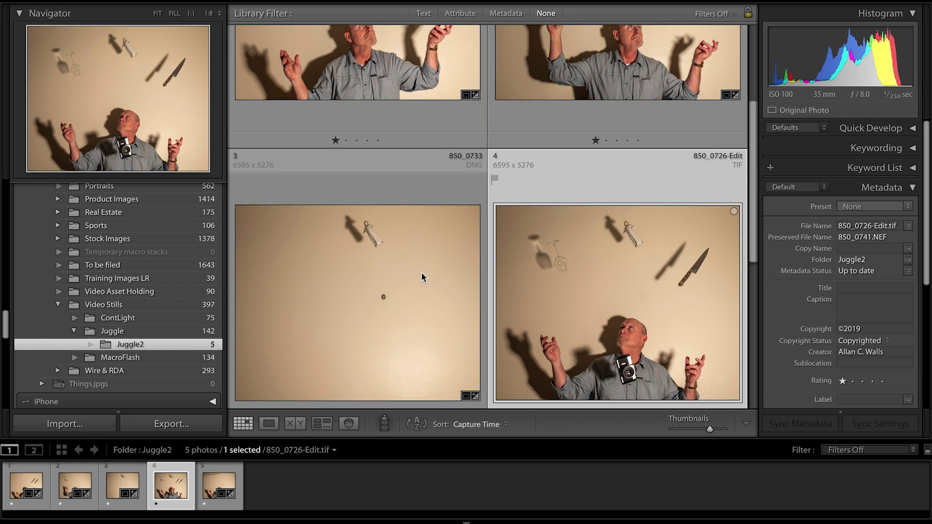
{"action": "scroll", "coordinate": [635, 262], "scroll_direction": "down", "scroll_amount": 2}
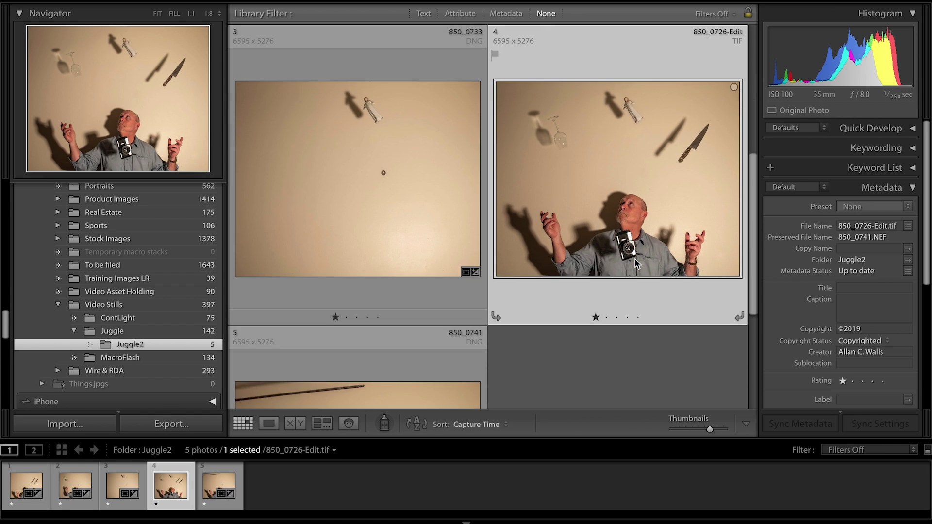
{"action": "scroll", "coordinate": [535, 359], "scroll_direction": "down", "scroll_amount": 4}
{"action": "scroll", "coordinate": [366, 291], "scroll_direction": "up", "scroll_amount": 4}
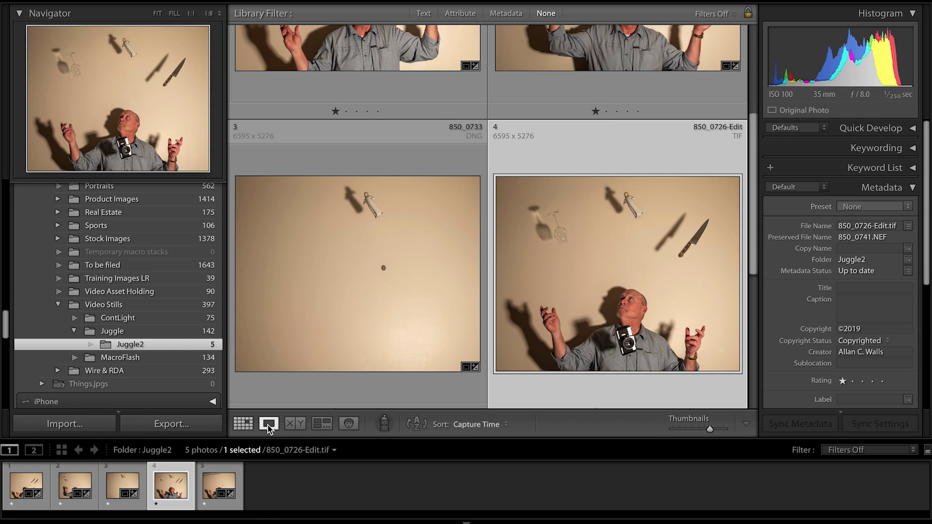
Open the composite 850_0726-Edit.tif in the Develop module and set its Tint to +13.
{"action": "key", "text": "d"}
{"action": "left_click_drag", "start_coordinate": [837, 255], "coordinate": [843, 256]}
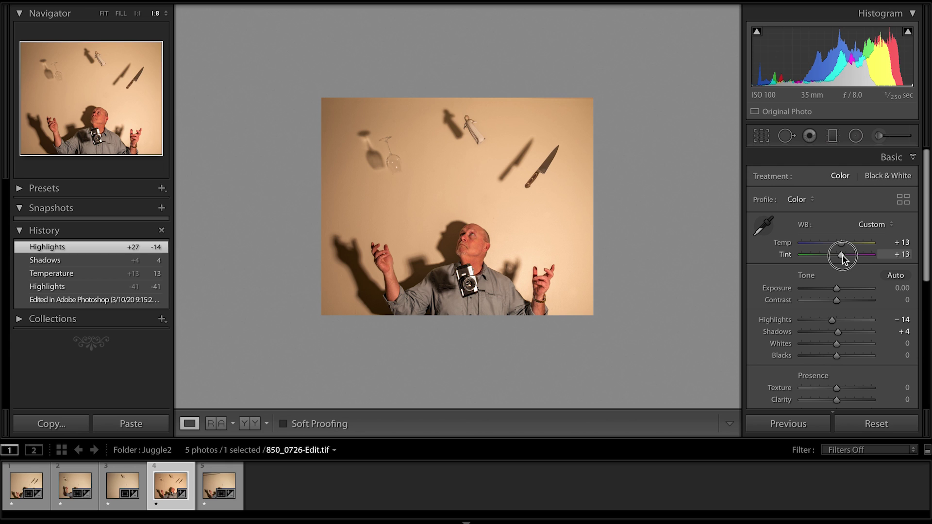